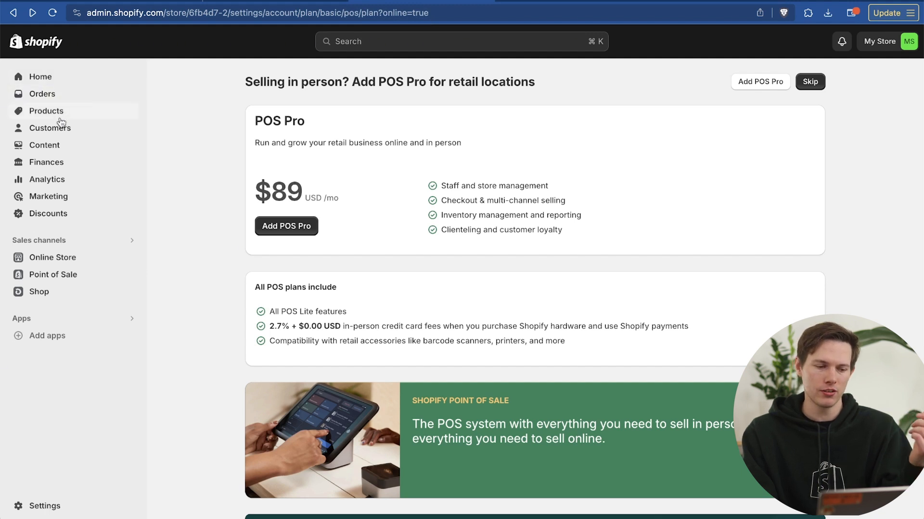
# Open the online store's themes page and review the current theme, the theme library and the popular free themes
pyautogui.click(67, 258)
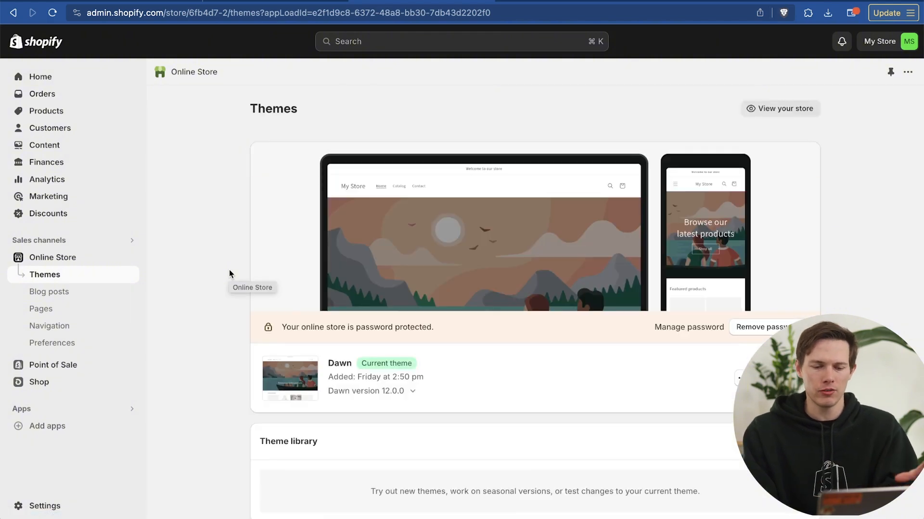
pyautogui.scroll(-2, 517, 378)
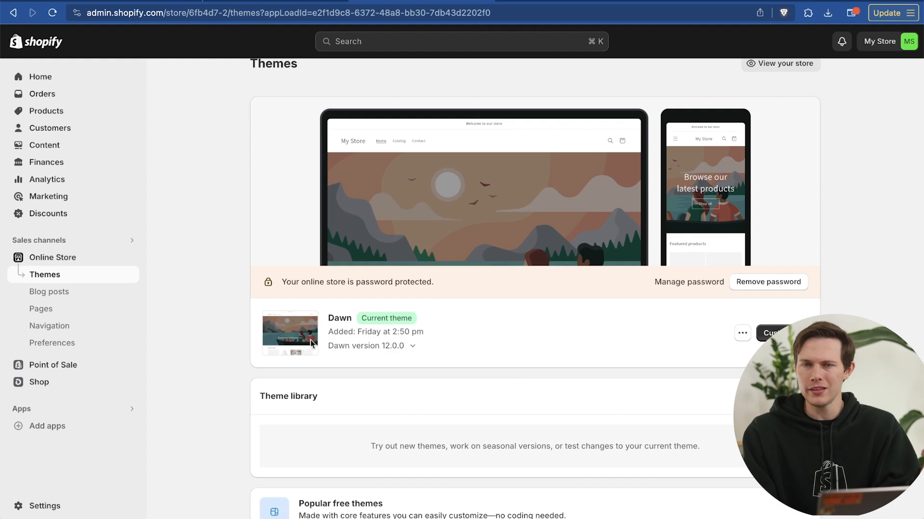
pyautogui.scroll(-5, 564, 323)
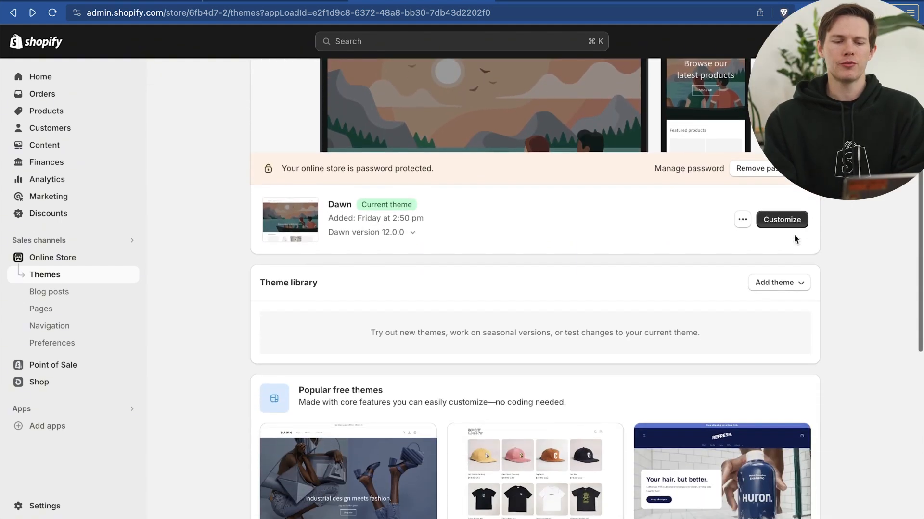
pyautogui.scroll(-3, 794, 237)
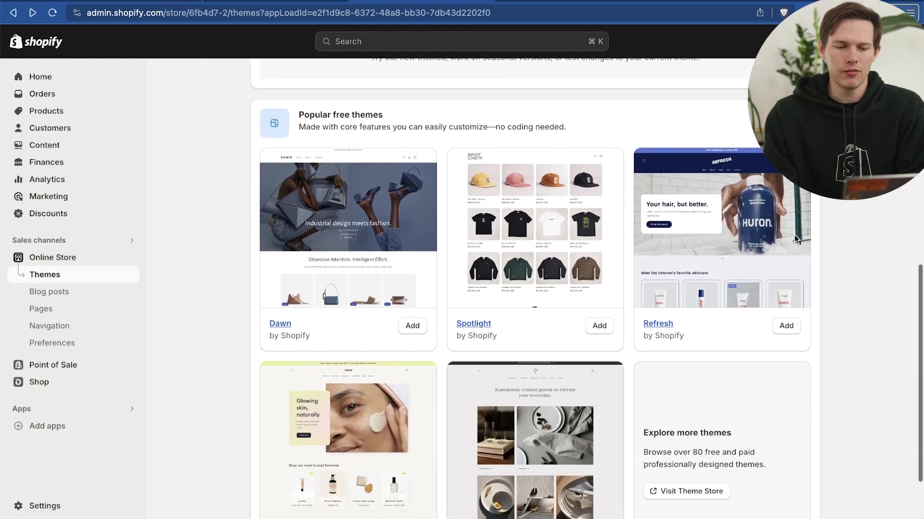
pyautogui.scroll(-2, 184, 284)
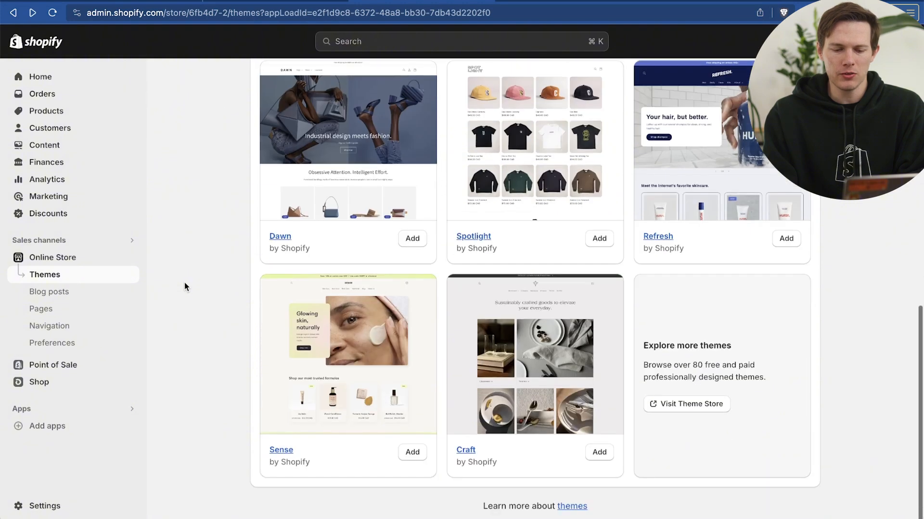
pyautogui.scroll(10, 583, 340)
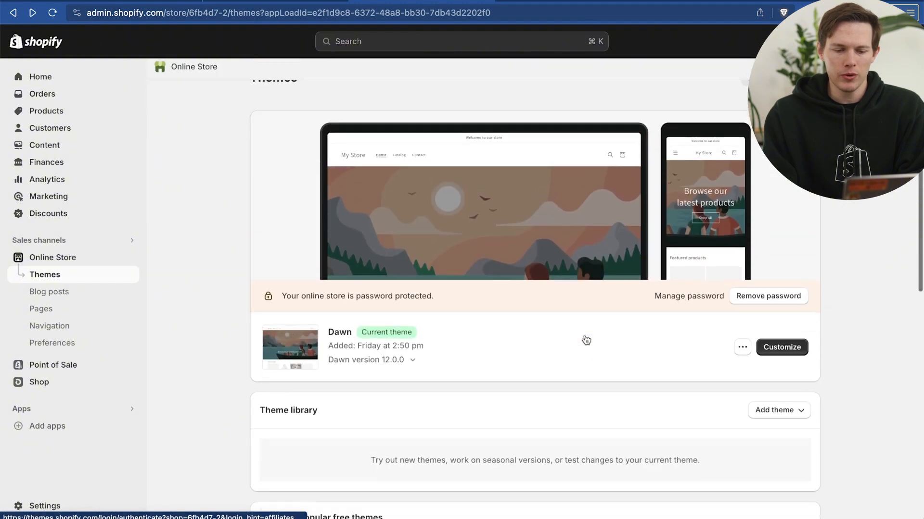
pyautogui.scroll(-1, 586, 341)
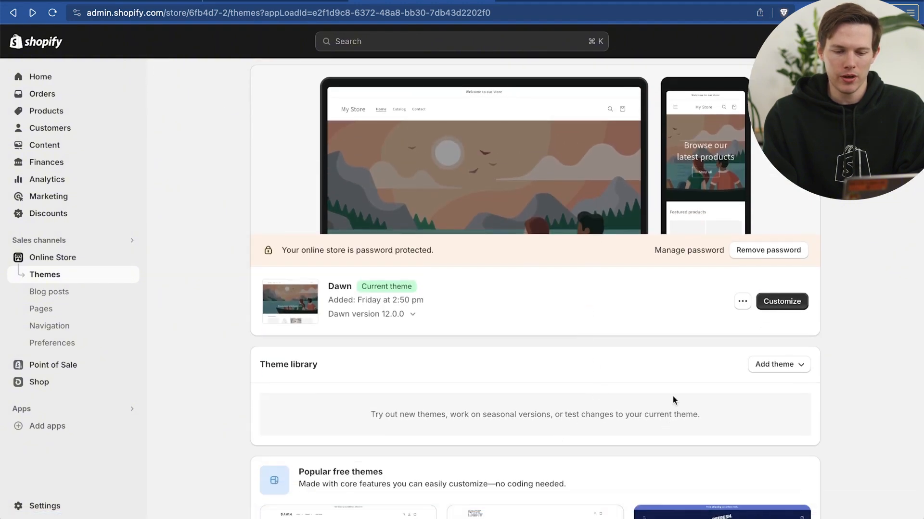
# Visit the Theme Store from the theme library and open the catalogue of all themes
pyautogui.click(780, 366)
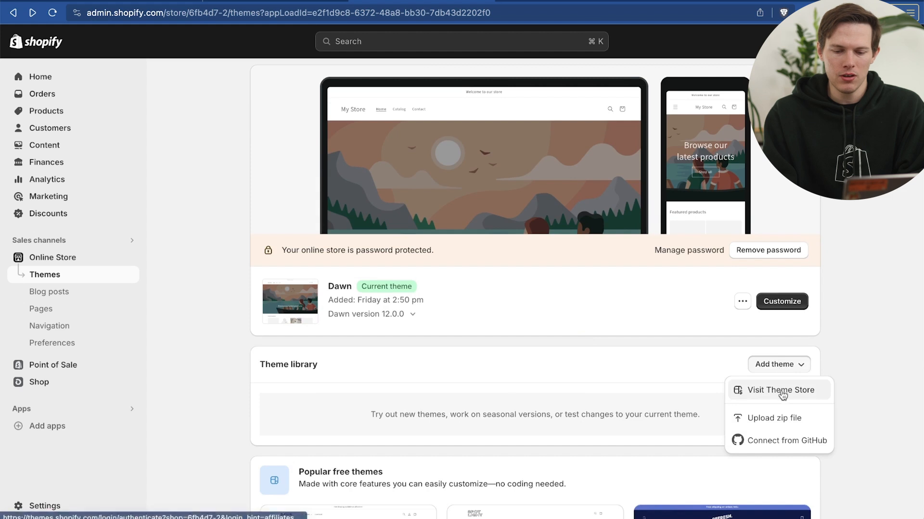
pyautogui.click(782, 390)
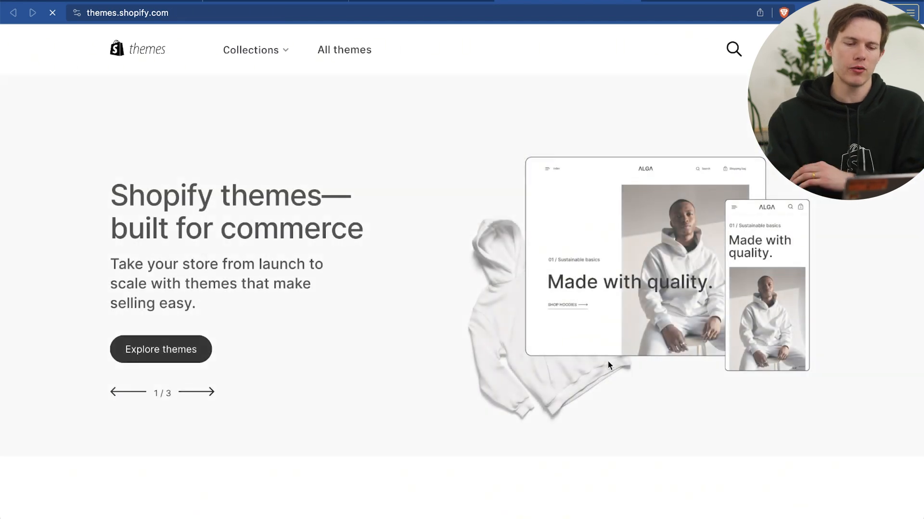
pyautogui.scroll(-6, 337, 297)
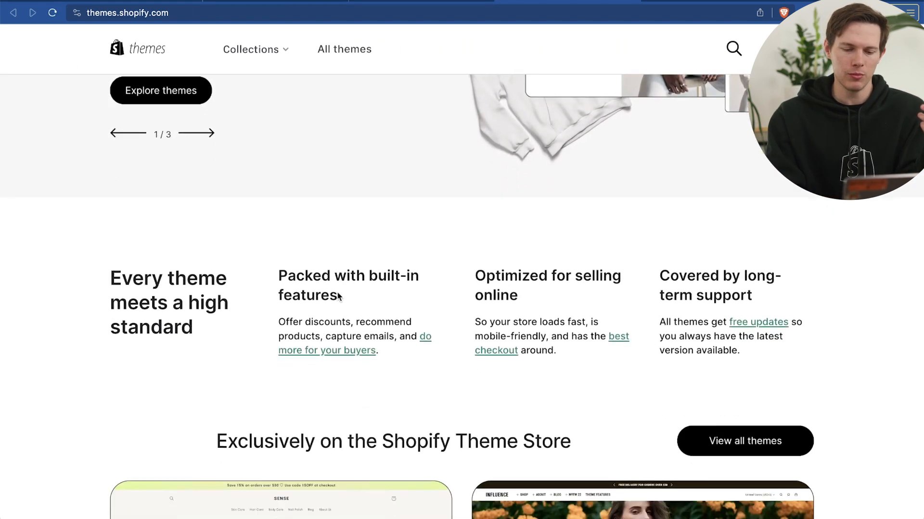
pyautogui.scroll(7, 336, 290)
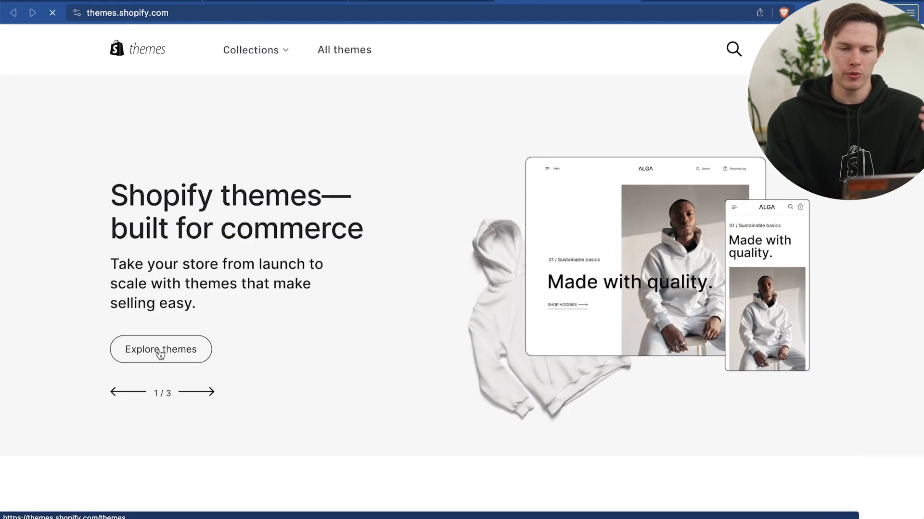
pyautogui.click(160, 351)
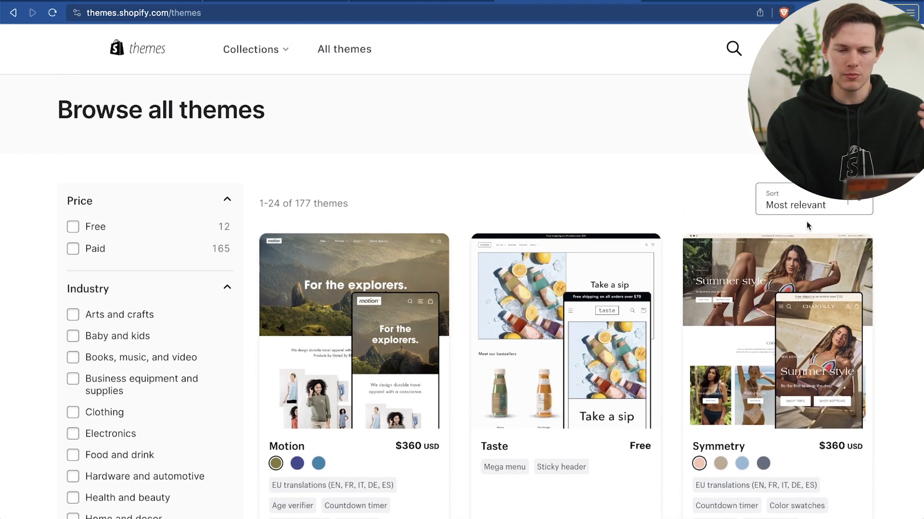
# Check the sorting options, keep Most relevant, and filter the theme catalogue to free themes only
pyautogui.scroll(-3, 898, 270)
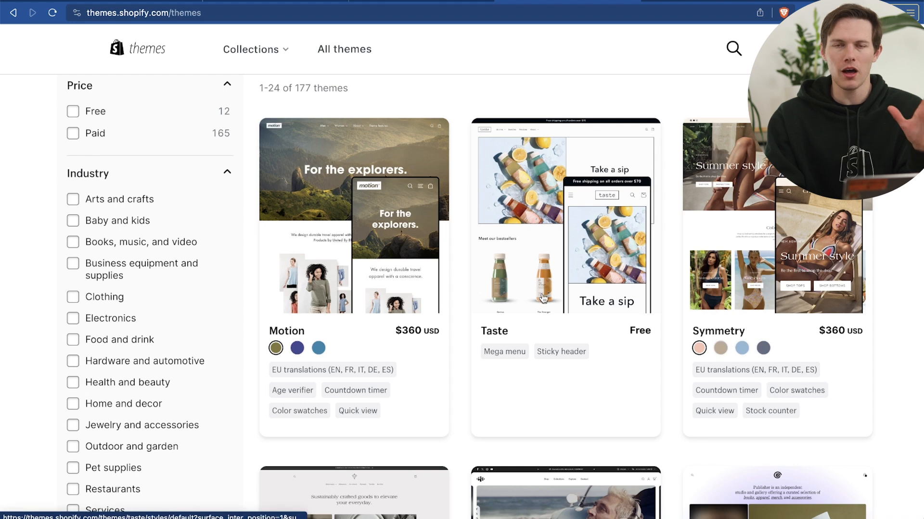
pyautogui.scroll(3, 543, 298)
pyautogui.click(827, 203)
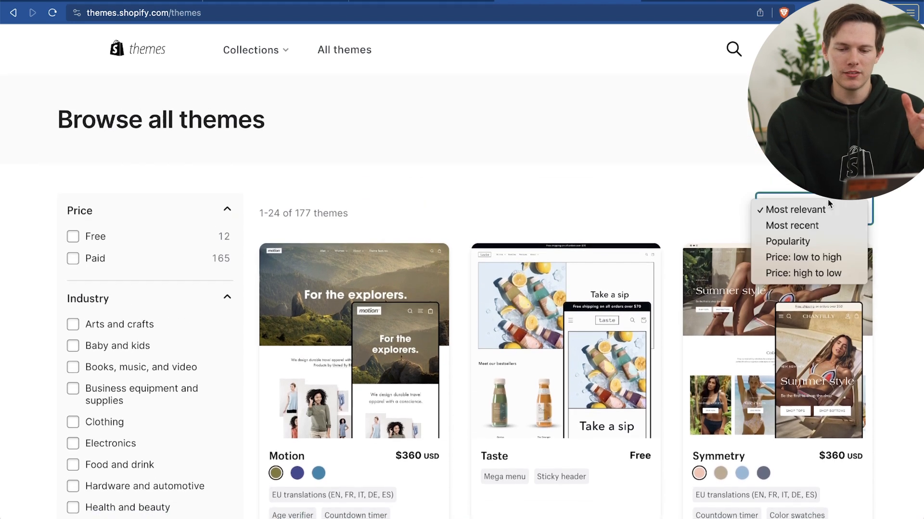
pyautogui.click(647, 211)
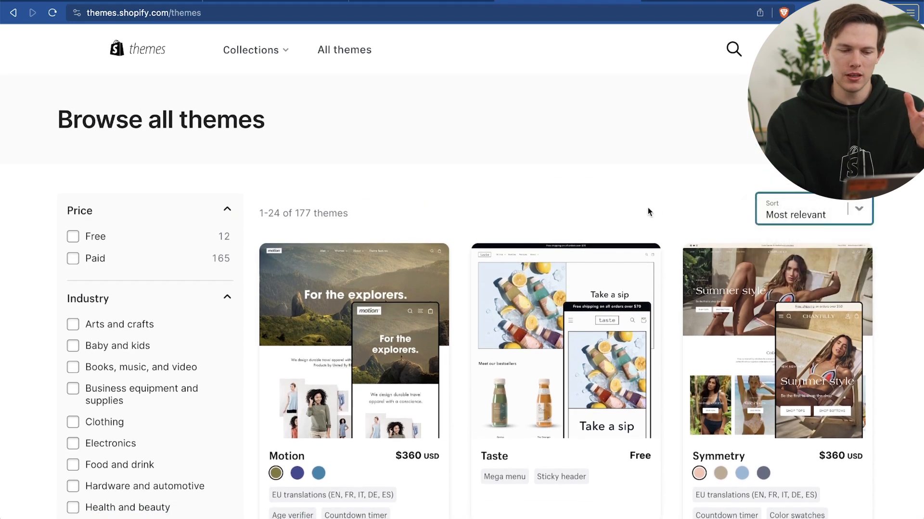
pyautogui.click(77, 237)
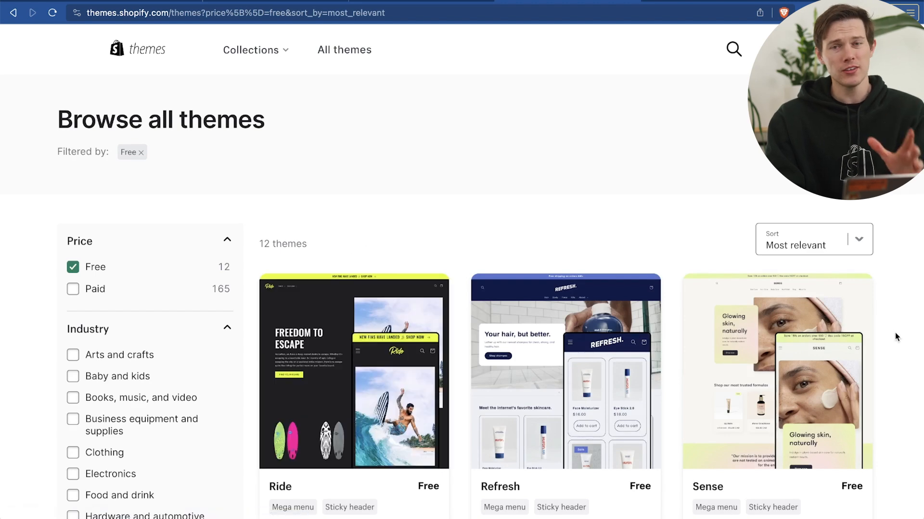
# Look through the free themes and compare their previews and listed features
pyautogui.scroll(-4, 895, 333)
pyautogui.scroll(-1, 895, 333)
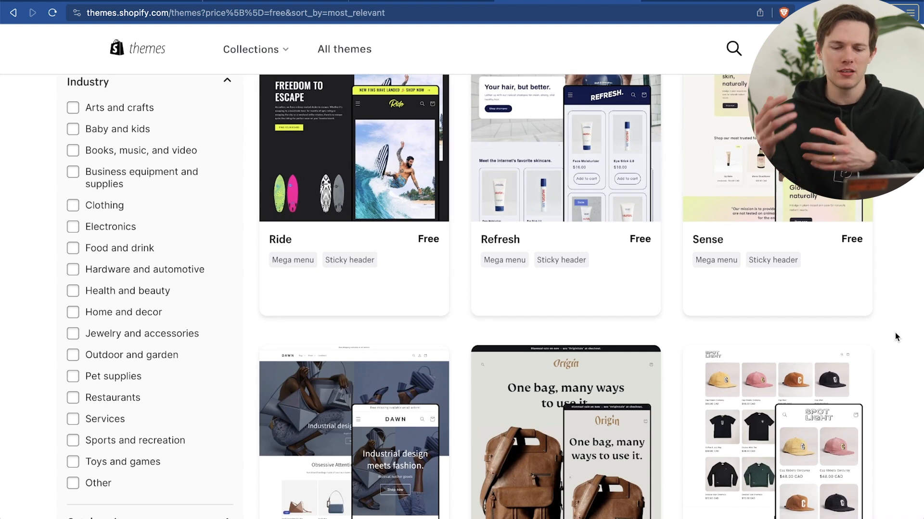
pyautogui.scroll(-2, 894, 333)
pyautogui.scroll(-2, 895, 333)
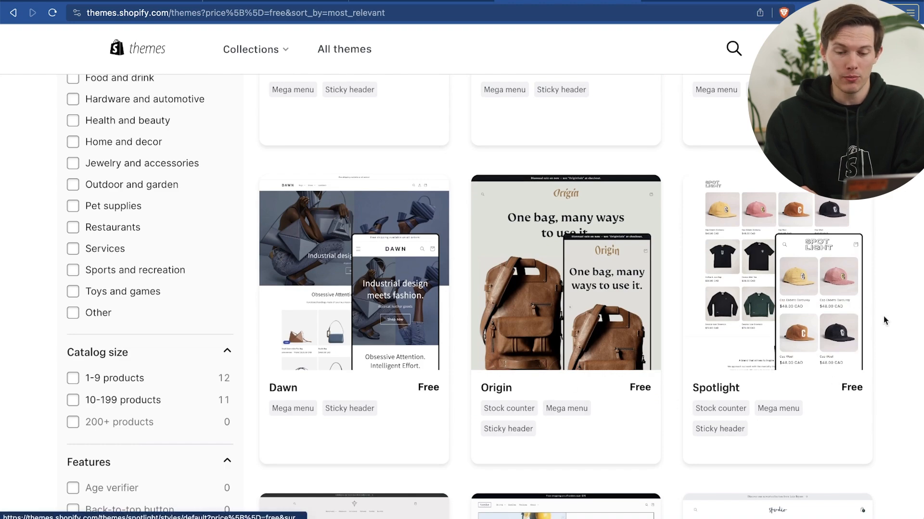
pyautogui.scroll(-2, 885, 318)
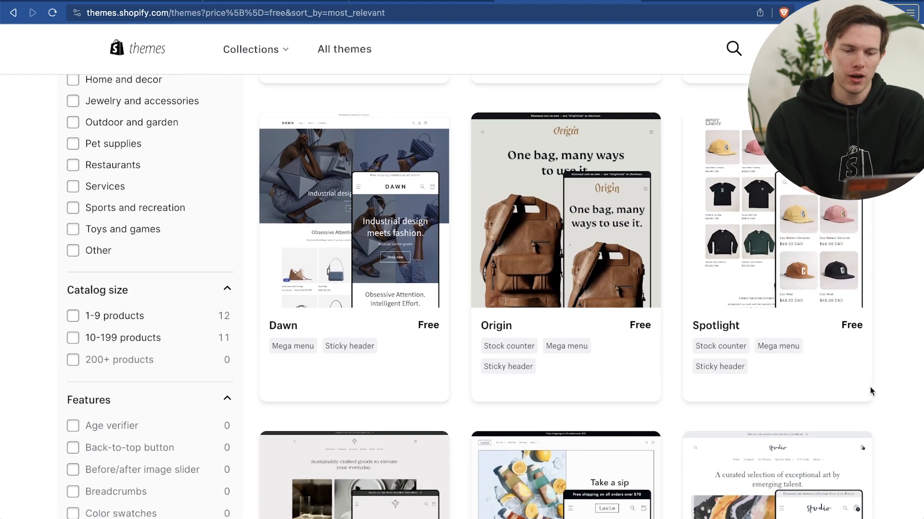
pyautogui.scroll(-12, 870, 388)
pyautogui.scroll(15, 870, 387)
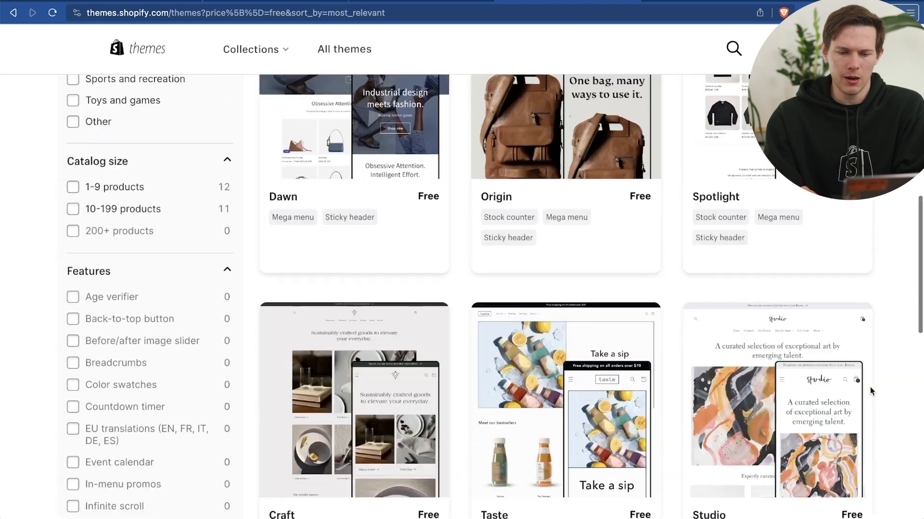
pyautogui.scroll(6, 832, 320)
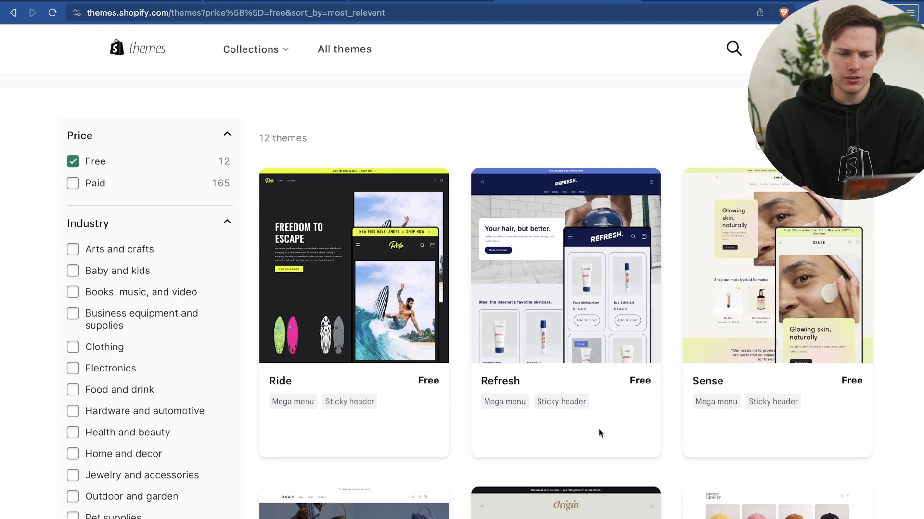
# Open the free Refresh theme's page and look over its demo store
pyautogui.click(519, 345)
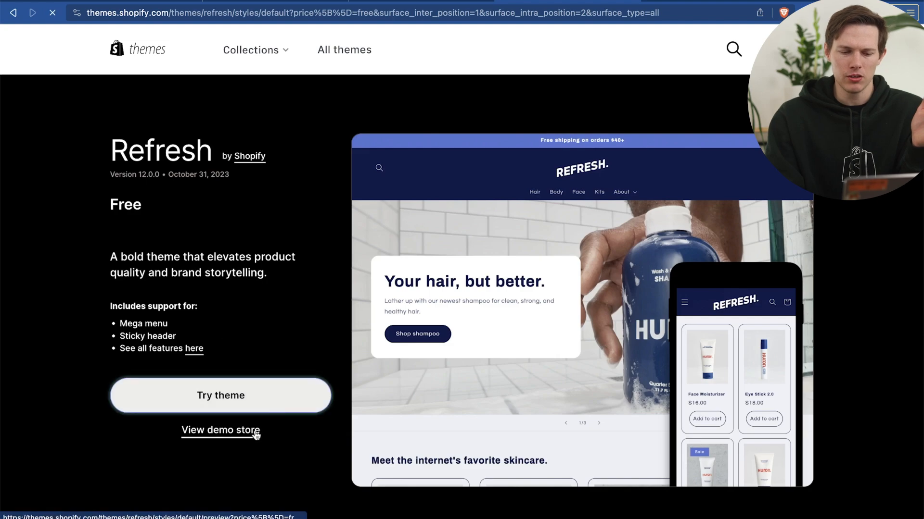
pyautogui.click(234, 435)
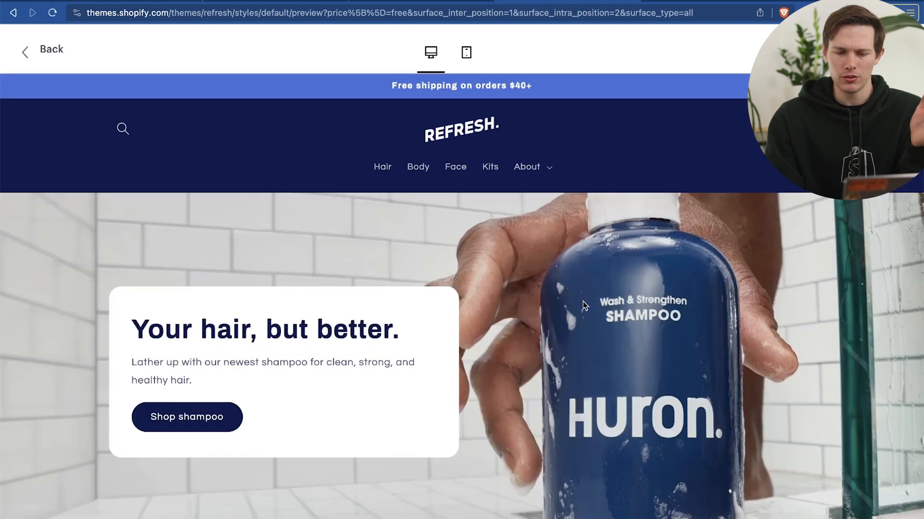
pyautogui.scroll(-20, 582, 301)
pyautogui.scroll(20, 582, 301)
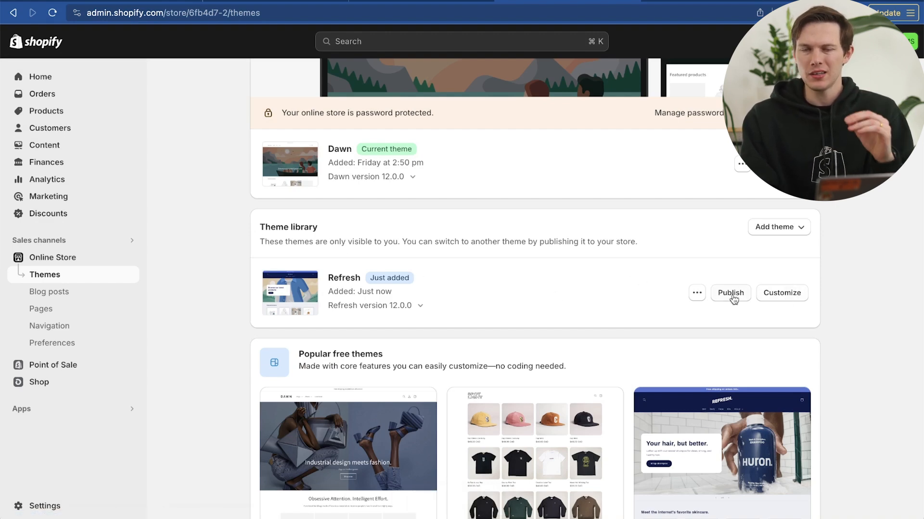
# Publish the Refresh theme from the theme library to replace Dawn as the store's current theme
pyautogui.scroll(1, 849, 298)
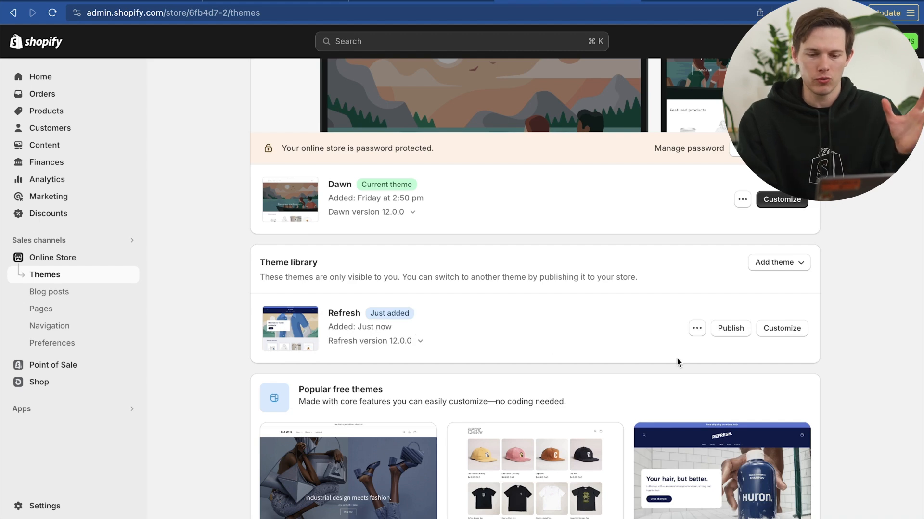
pyautogui.click(735, 335)
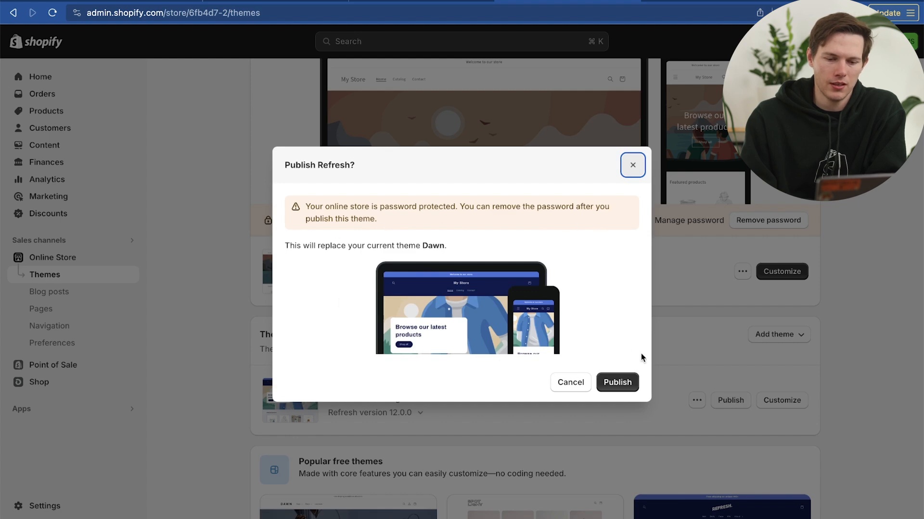
pyautogui.click(623, 382)
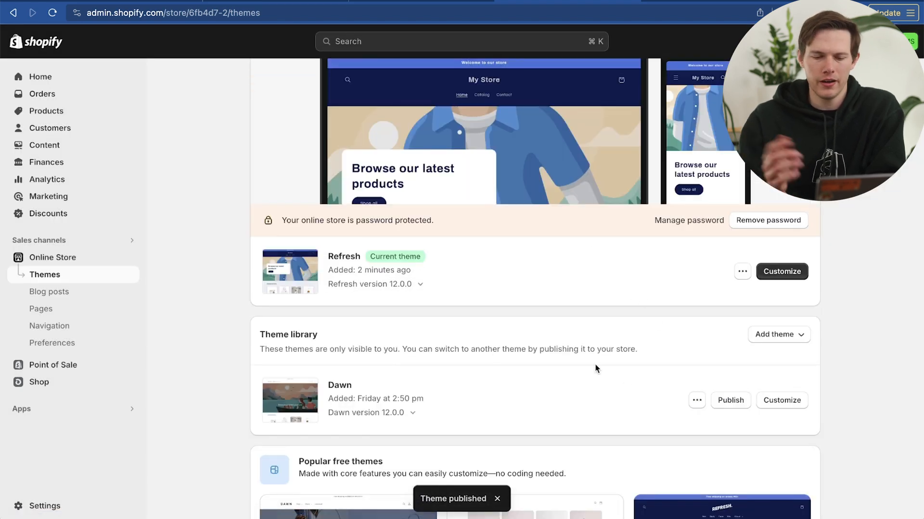
# Open the Refresh theme for customization and review the home page's header, slideshow, featured products and email signup sections
pyautogui.scroll(3, 771, 382)
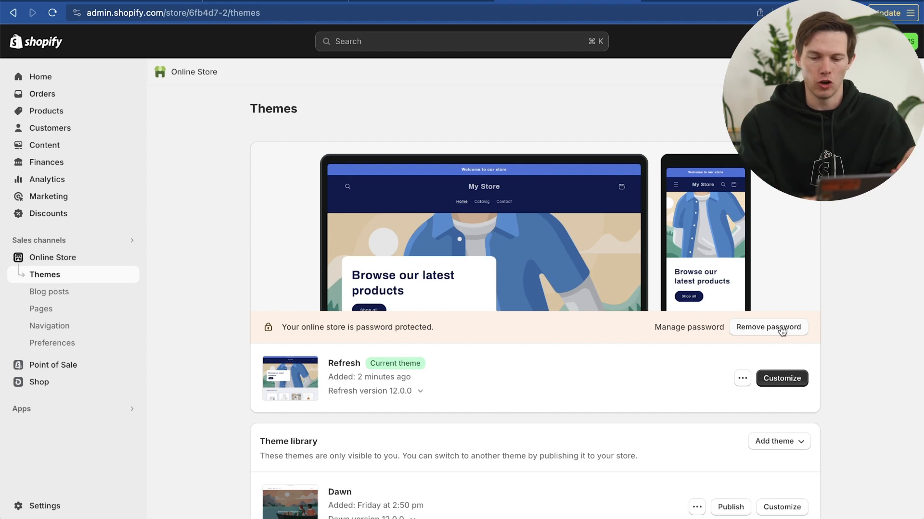
pyautogui.click(782, 378)
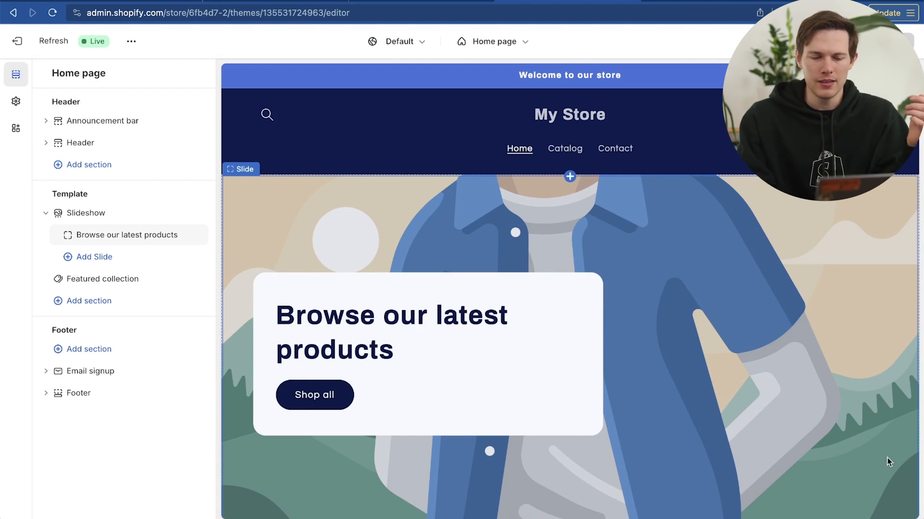
pyautogui.scroll(-10, 738, 386)
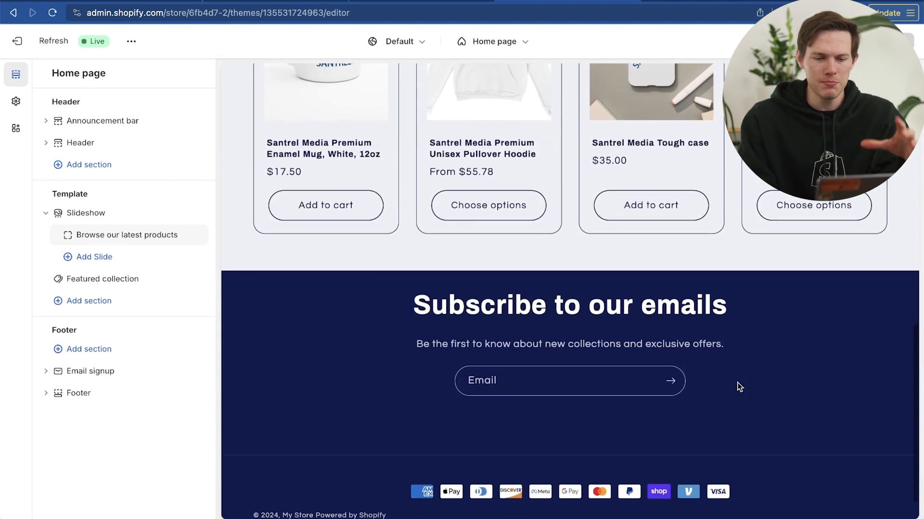
pyautogui.scroll(2, 739, 387)
pyautogui.scroll(4, 738, 387)
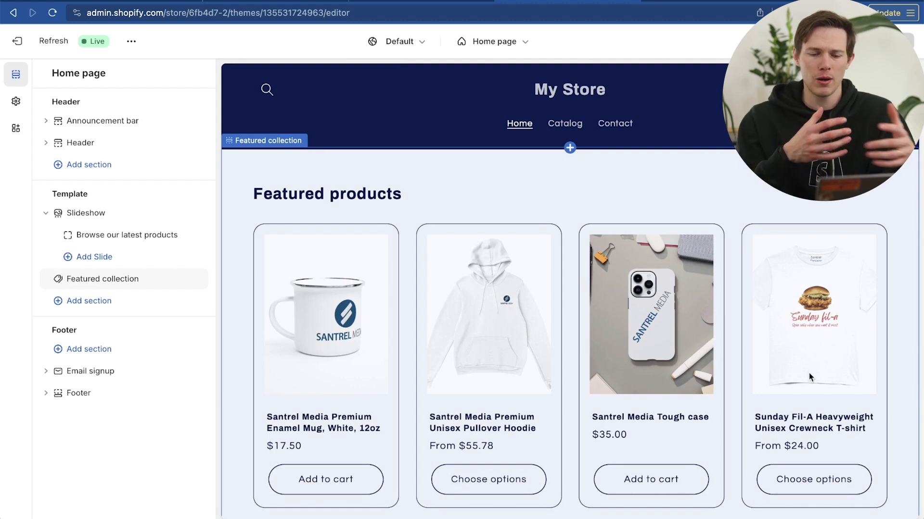
pyautogui.scroll(5, 566, 189)
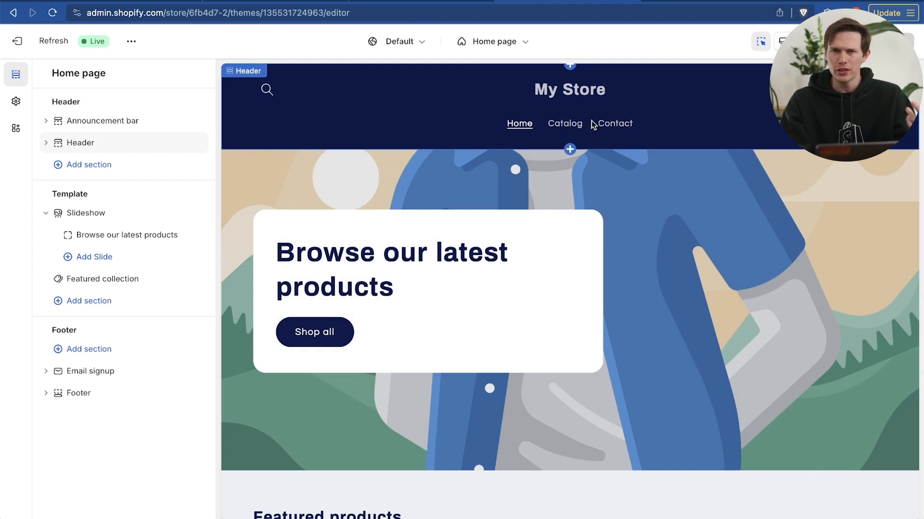
pyautogui.scroll(-1, 655, 224)
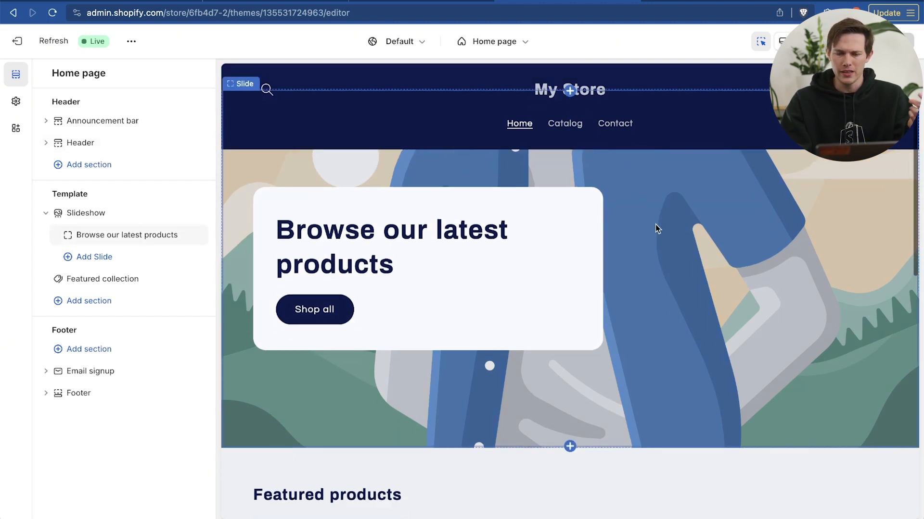
pyautogui.scroll(3, 773, 315)
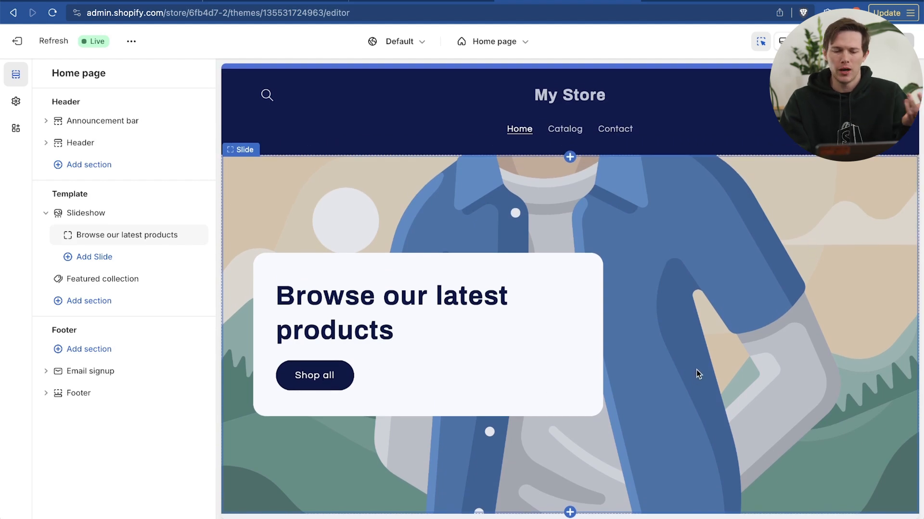
pyautogui.scroll(-10, 696, 371)
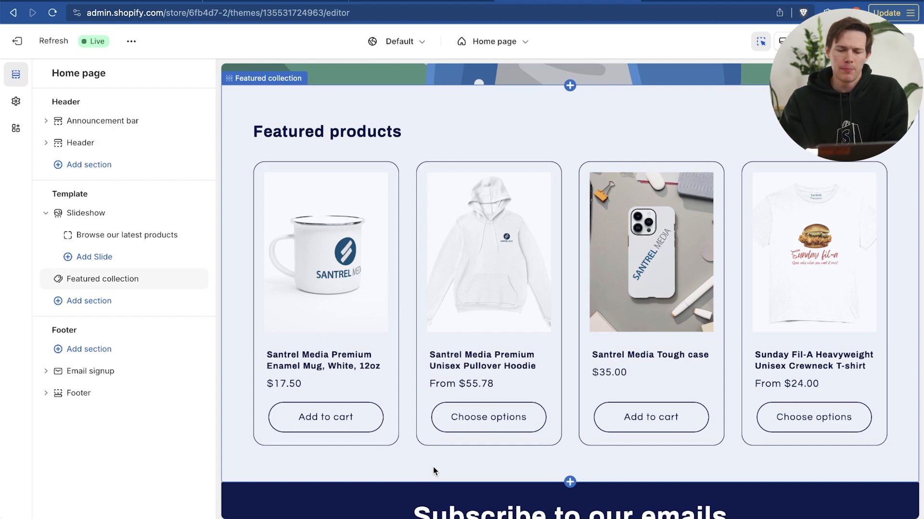
# Add a Featured product section to the home page between the slideshow and the featured collection
pyautogui.scroll(-5, 451, 468)
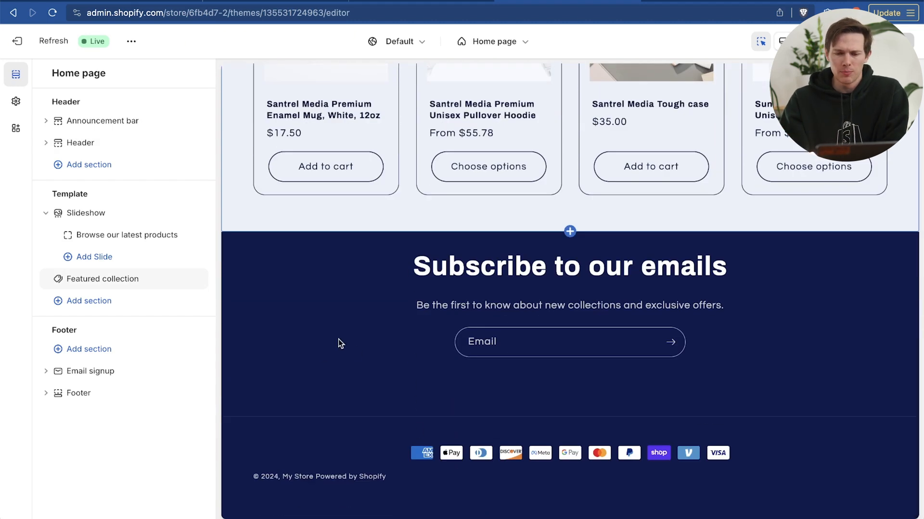
pyautogui.scroll(4, 438, 397)
pyautogui.scroll(5, 388, 321)
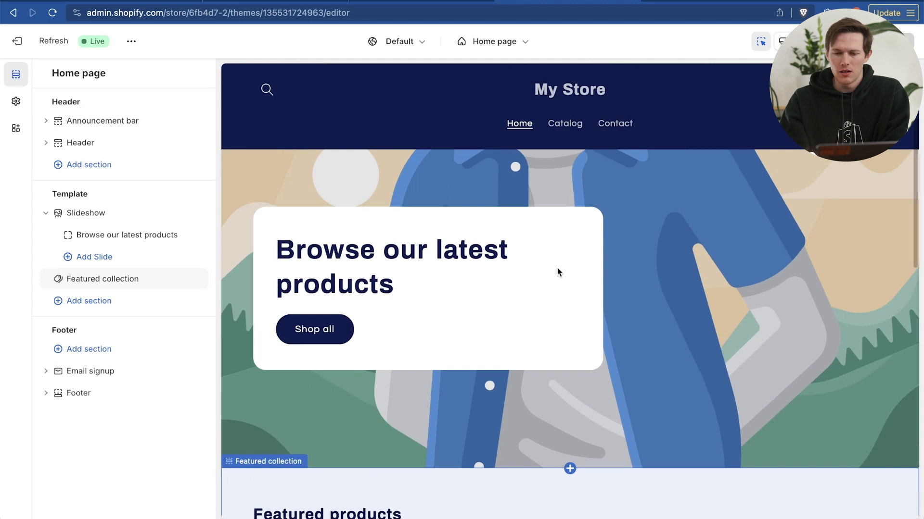
pyautogui.scroll(-3, 828, 385)
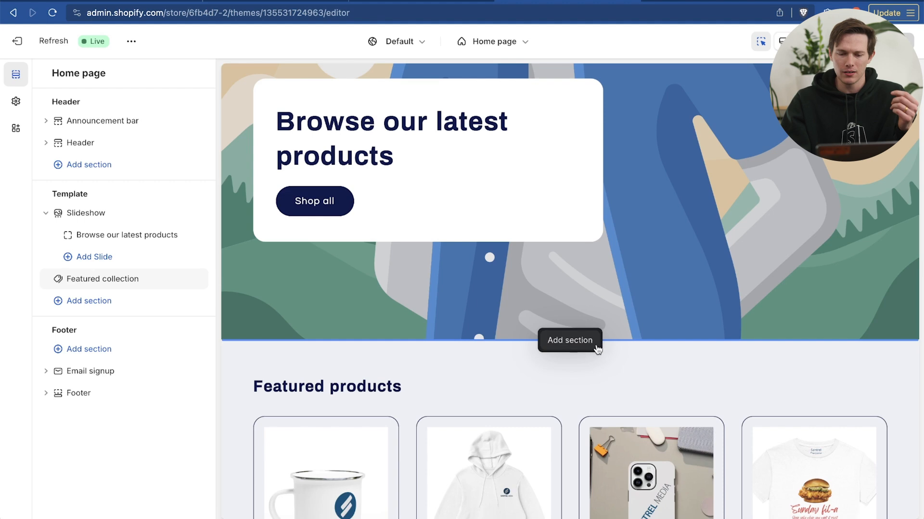
pyautogui.click(571, 341)
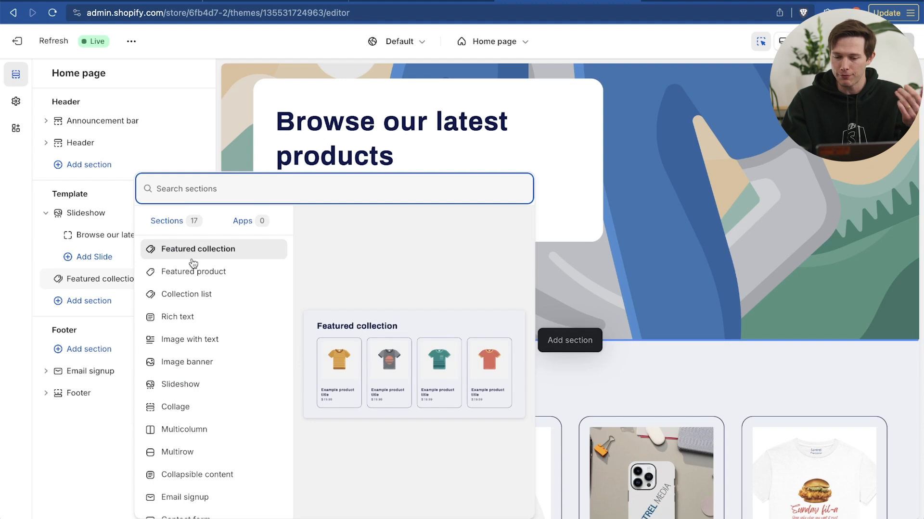
pyautogui.click(722, 272)
pyautogui.click(570, 341)
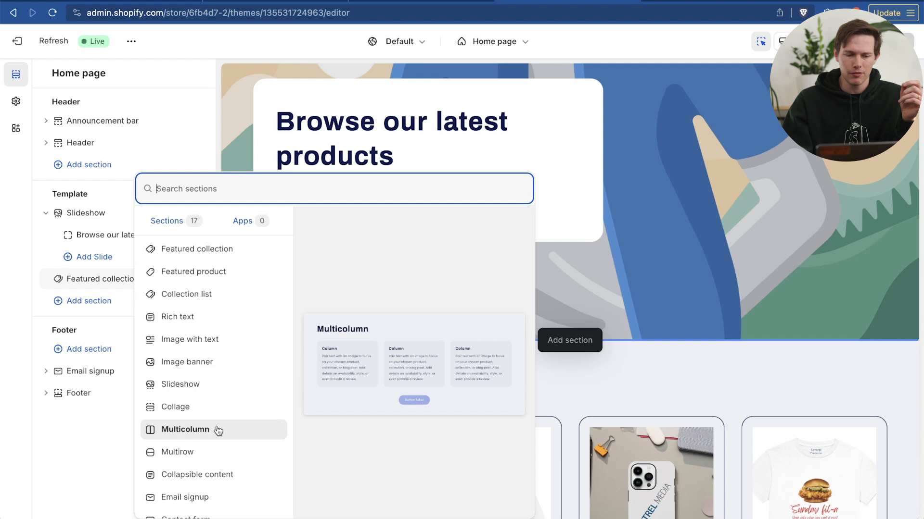
pyautogui.click(215, 273)
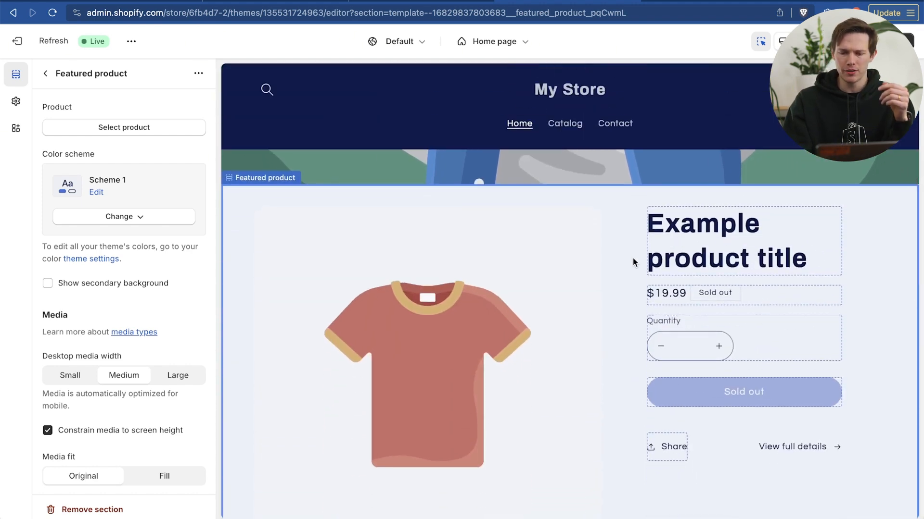
# Choose Santrel Media Tough case as the product shown in the Featured product section
pyautogui.scroll(-2, 633, 258)
pyautogui.scroll(1, 633, 259)
pyautogui.scroll(1, 695, 342)
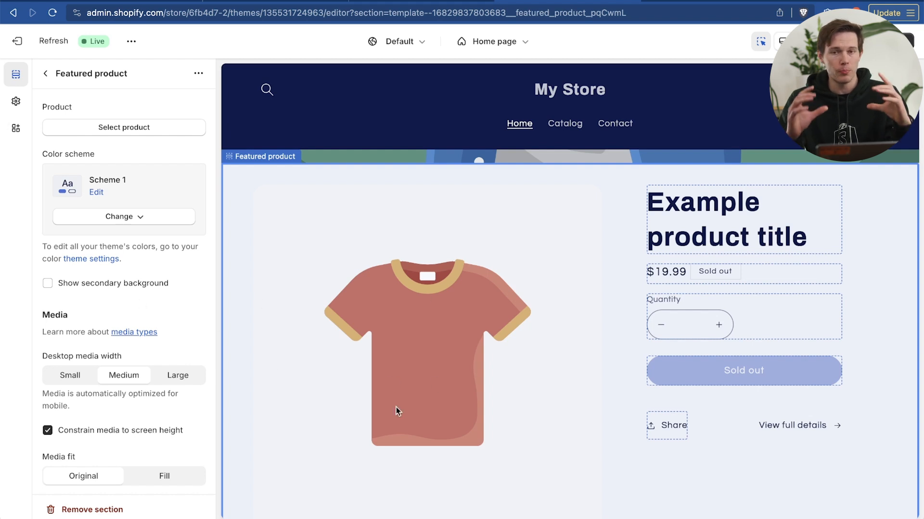
pyautogui.scroll(-10, 397, 407)
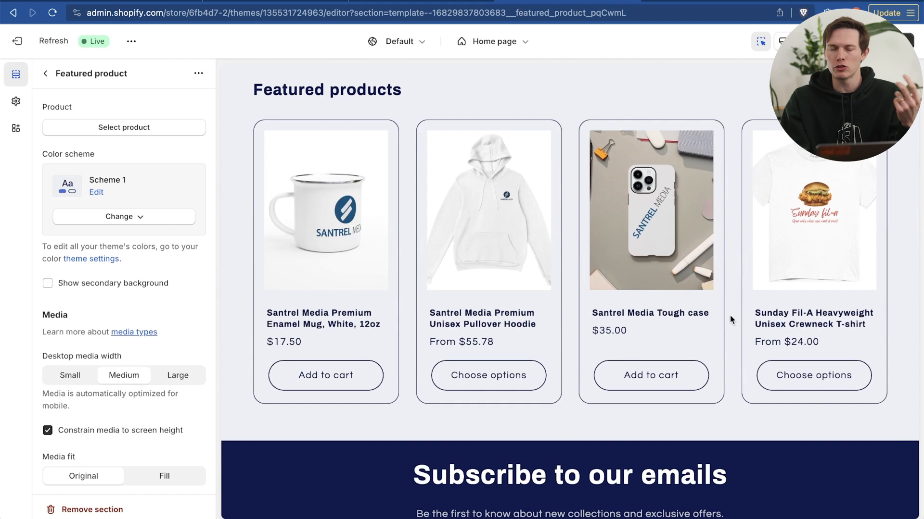
pyautogui.scroll(-5, 729, 315)
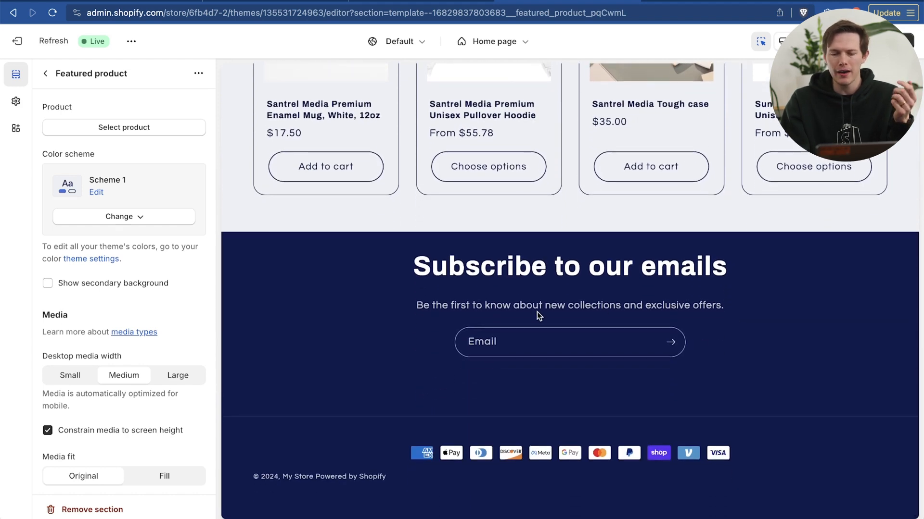
pyautogui.scroll(10, 671, 294)
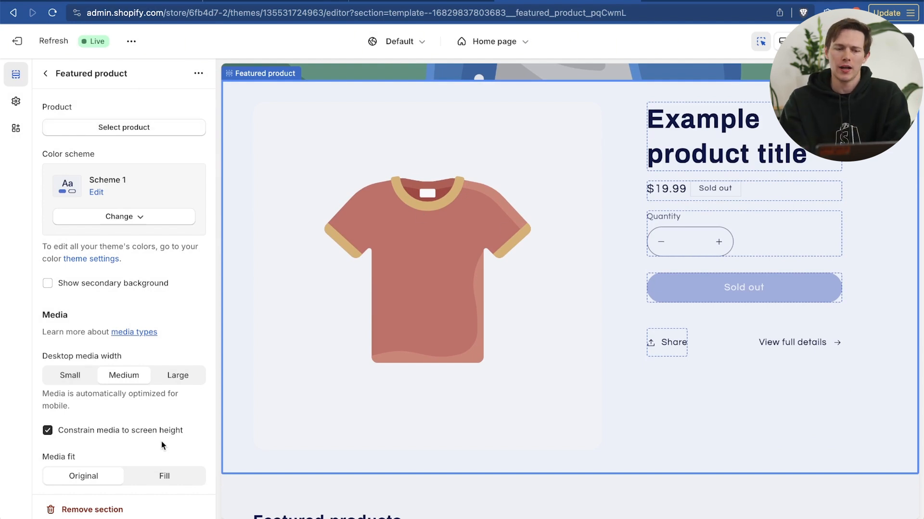
pyautogui.click(134, 137)
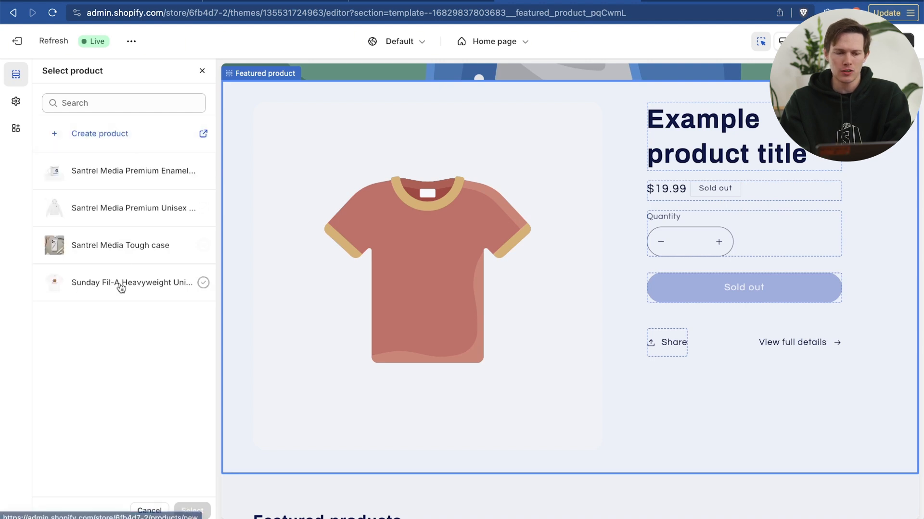
pyautogui.click(120, 253)
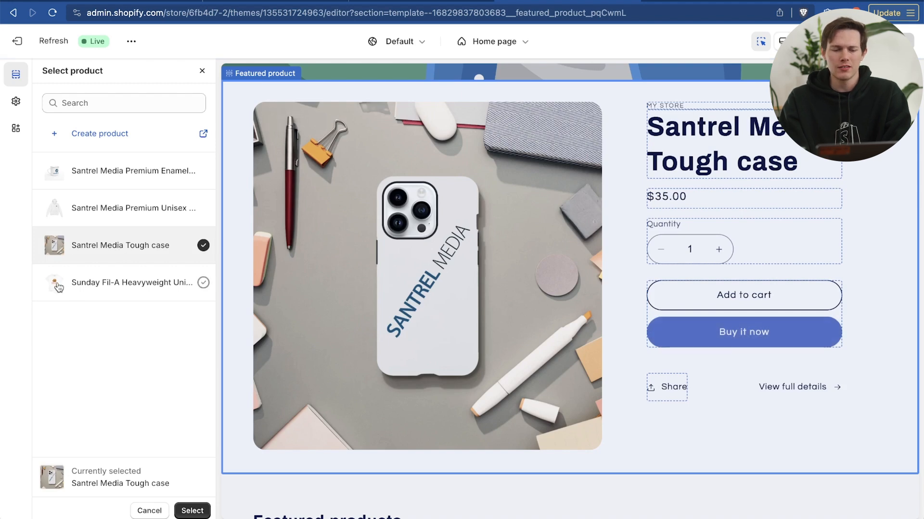
pyautogui.click(191, 511)
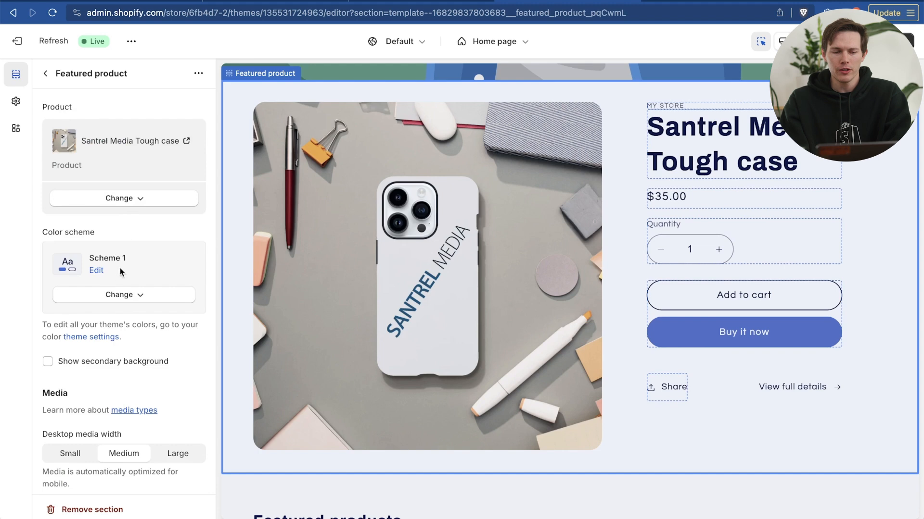
# Try the Large and Small desktop media widths for the featured product, and set the width back to Medium
pyautogui.scroll(-5, 111, 343)
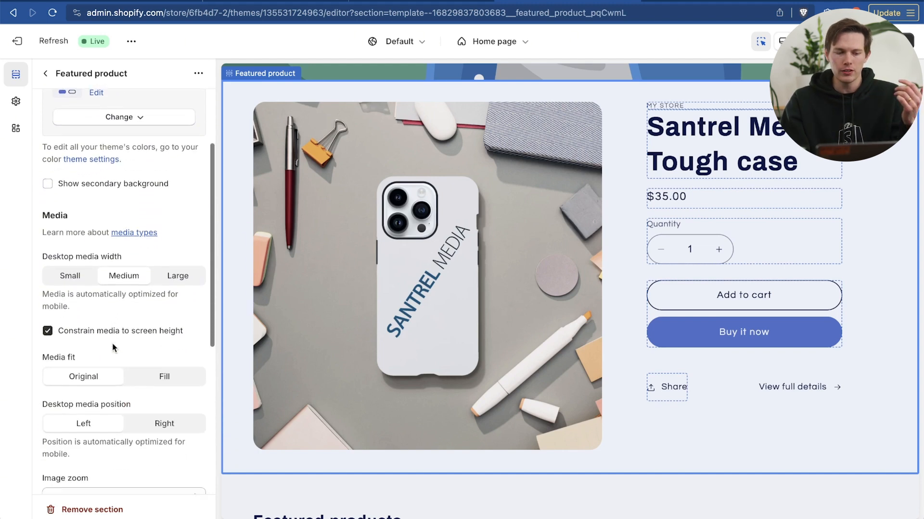
pyautogui.click(176, 232)
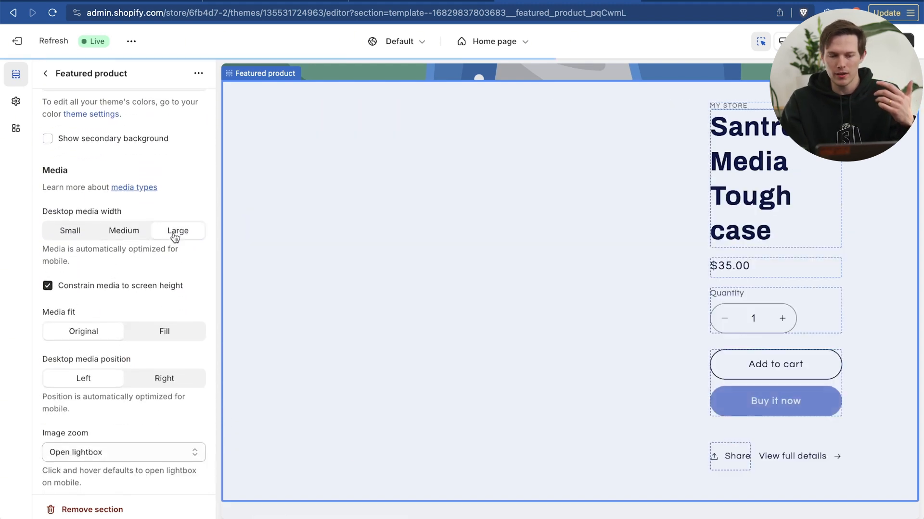
pyautogui.click(117, 234)
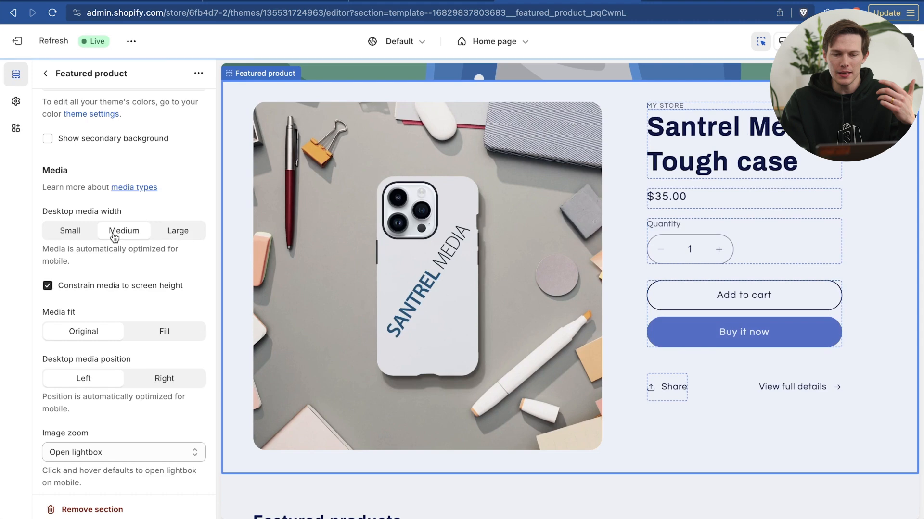
pyautogui.click(70, 234)
pyautogui.click(120, 232)
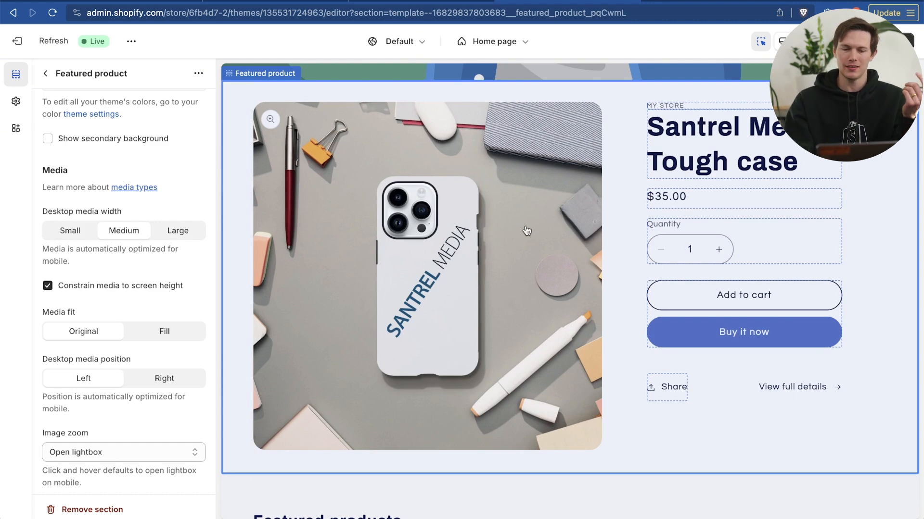
# Try the Fill media fit and the Right desktop media position, restoring Original and Left
pyautogui.scroll(-5, 153, 299)
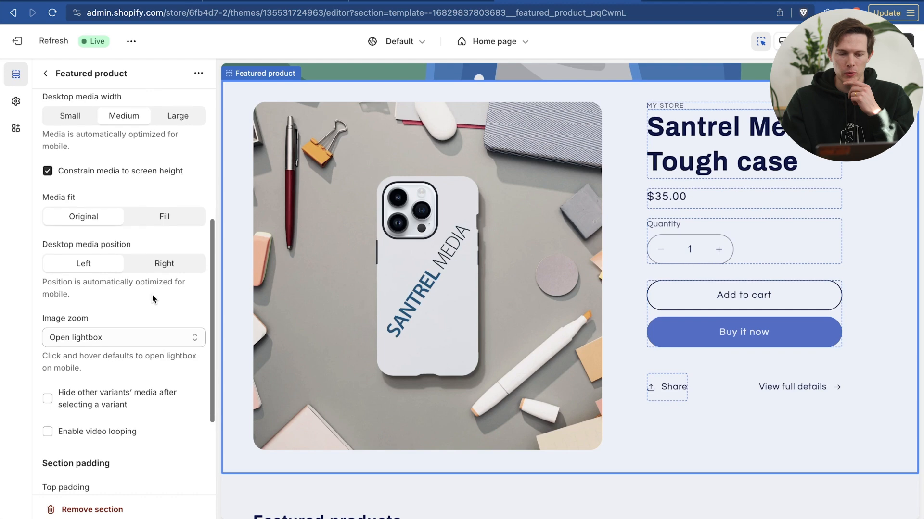
pyautogui.click(164, 216)
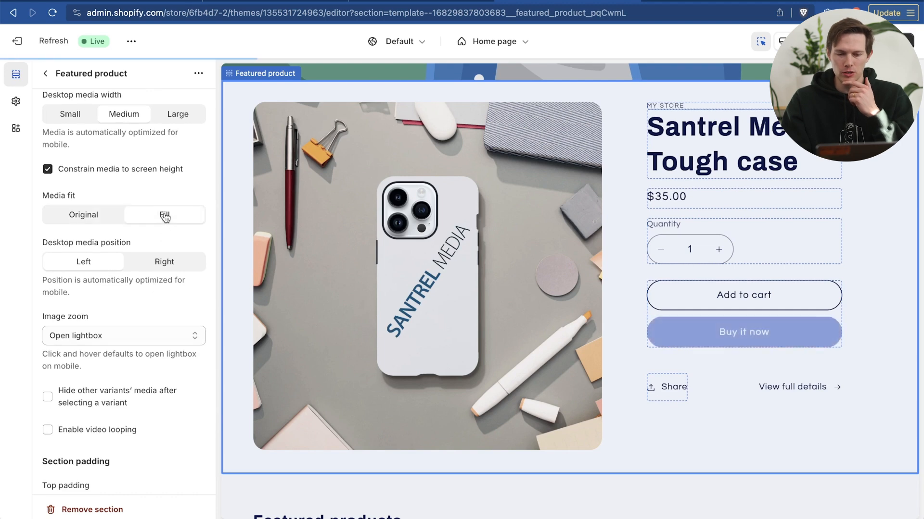
pyautogui.click(98, 219)
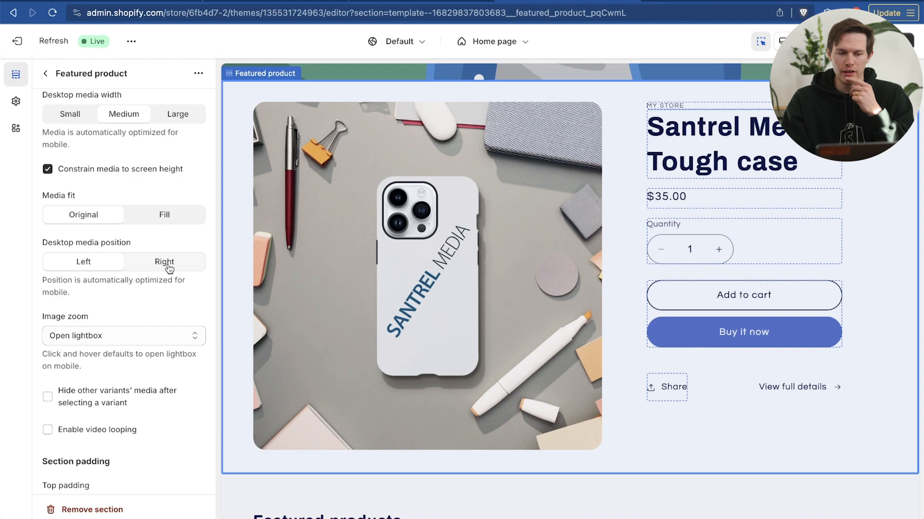
pyautogui.click(147, 270)
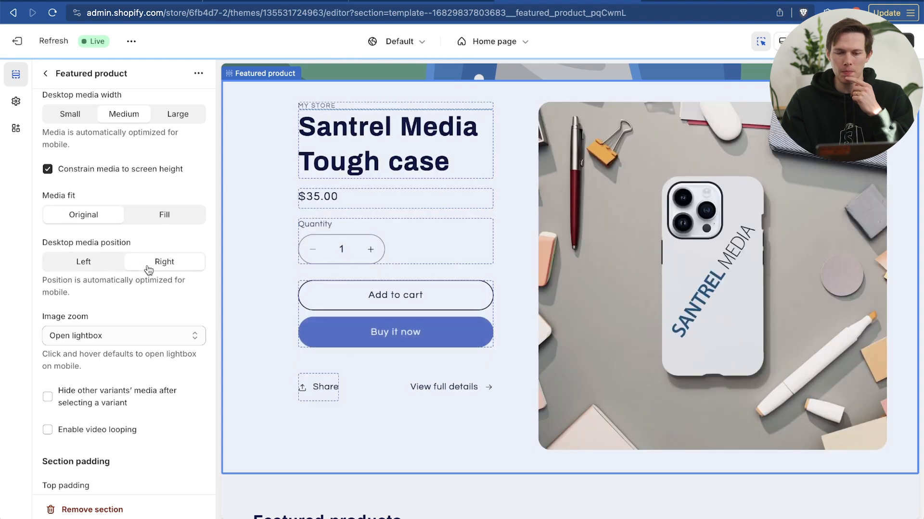
pyautogui.click(88, 264)
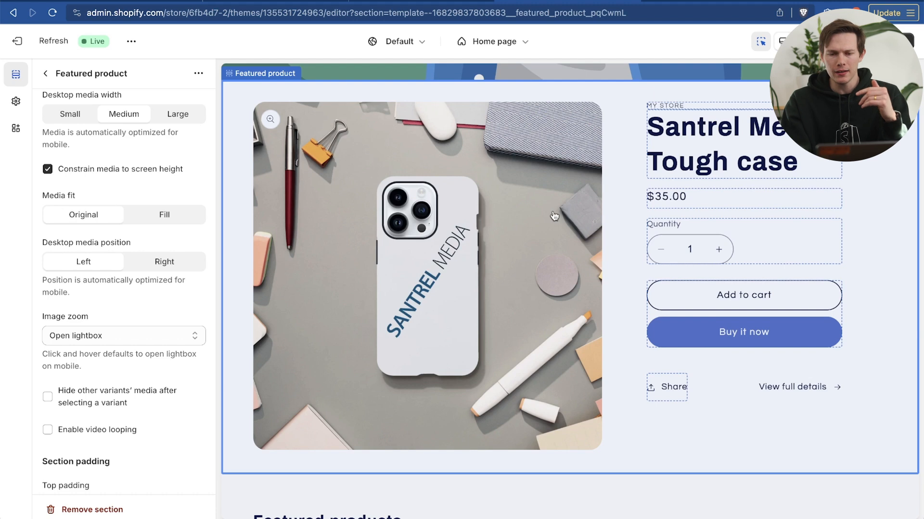
# Try a top padding of 80 px and one of 32 px on the Featured product section
pyautogui.scroll(-2, 554, 216)
pyautogui.scroll(1, 554, 216)
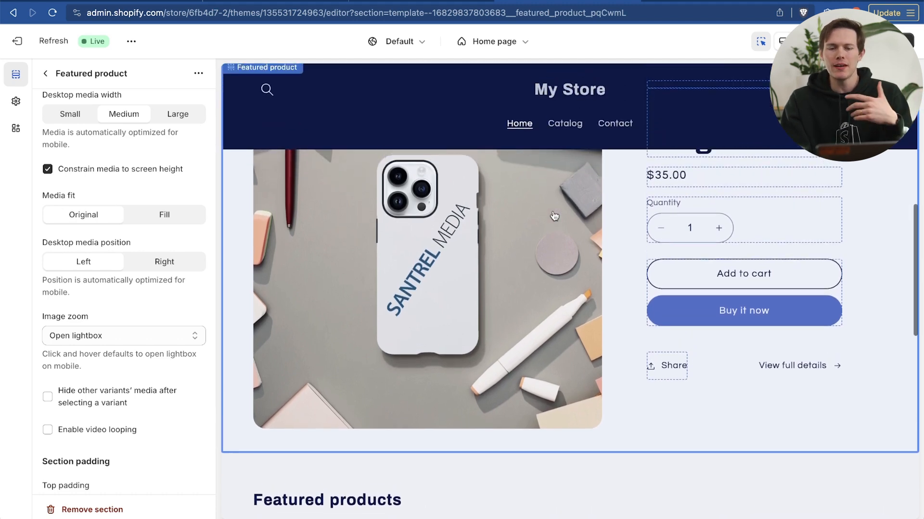
pyautogui.scroll(1, 554, 216)
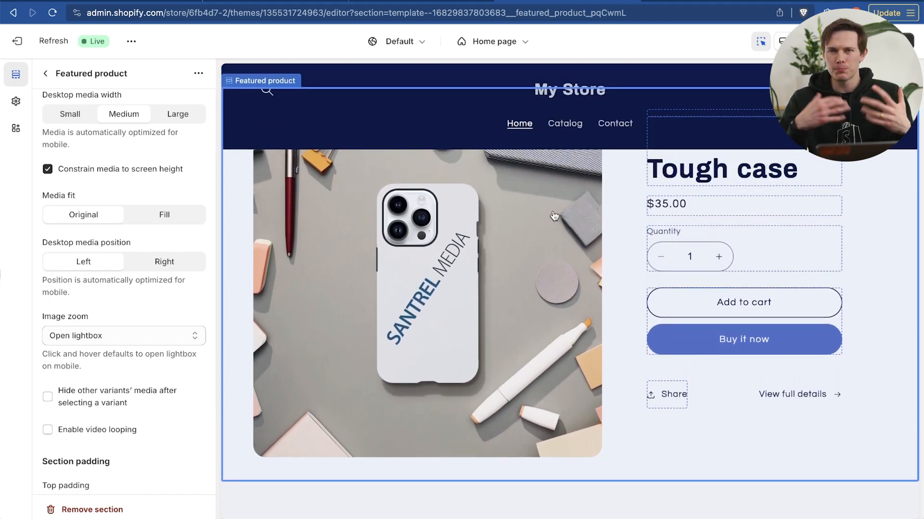
pyautogui.scroll(-1, 137, 323)
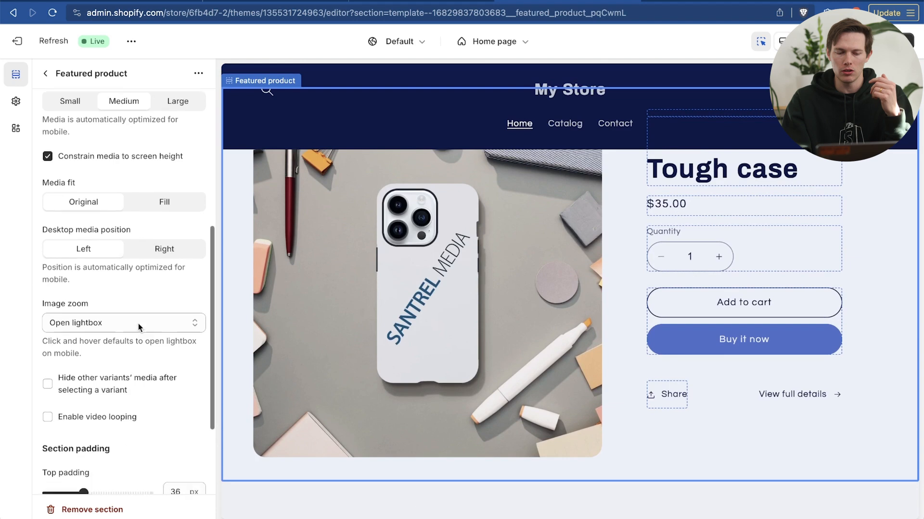
pyautogui.scroll(-5, 138, 323)
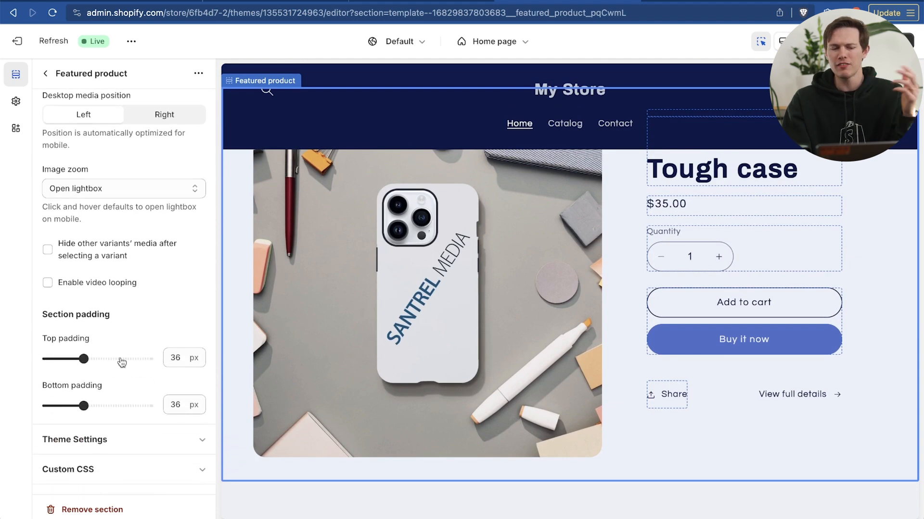
pyautogui.scroll(3, 332, 349)
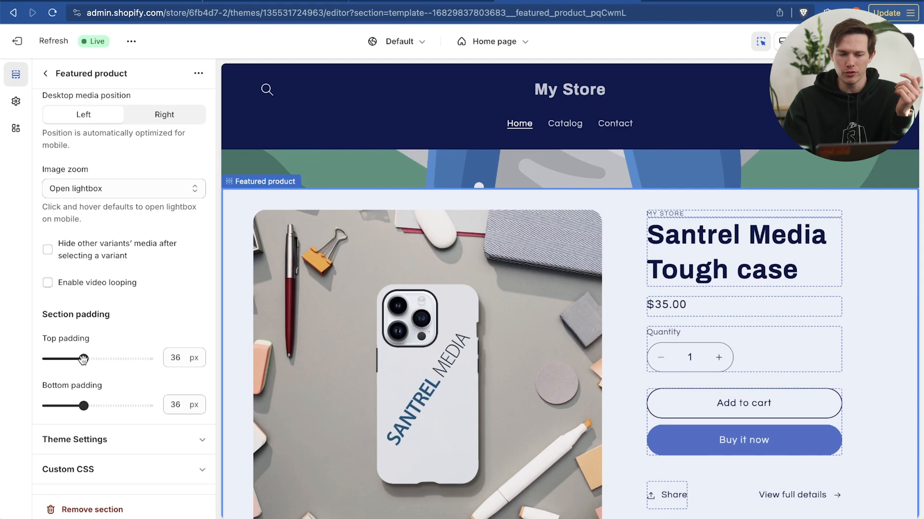
pyautogui.moveTo(83, 359); pyautogui.dragTo(128, 359)
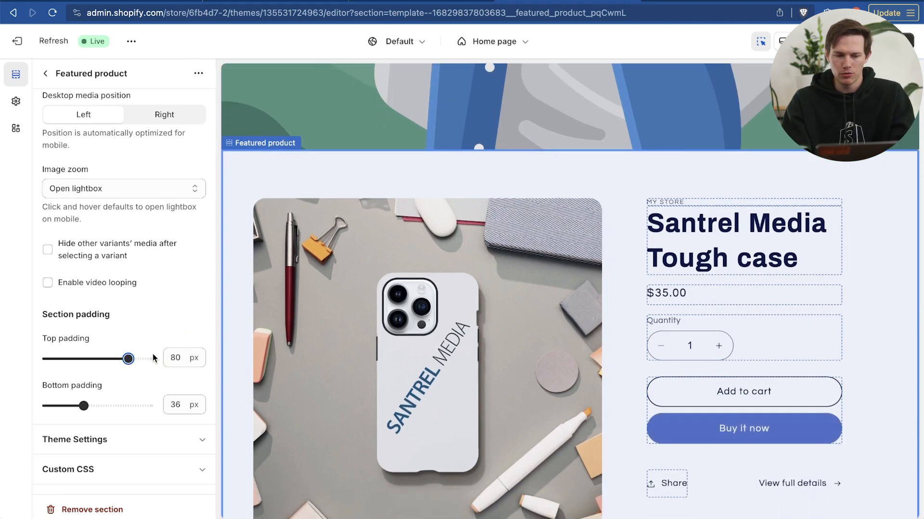
pyautogui.moveTo(128, 358); pyautogui.dragTo(79, 359)
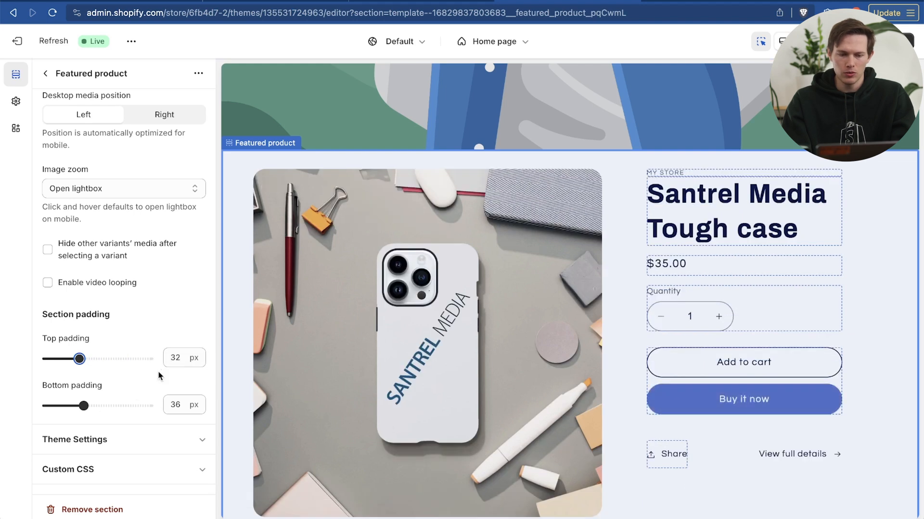
# Set the Featured product section's top padding to 36 px
pyautogui.click(181, 359)
pyautogui.moveTo(179, 360); pyautogui.dragTo(177, 361)
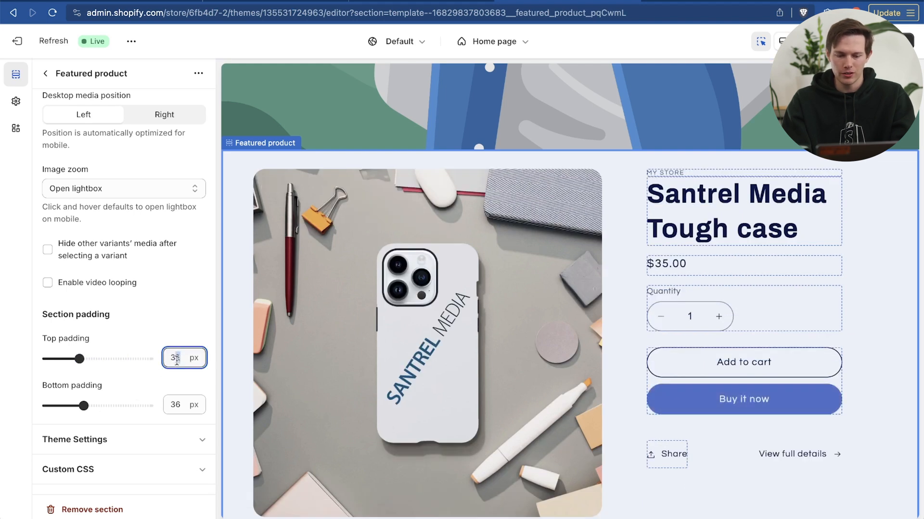
pyautogui.write('6')
pyautogui.click(174, 385)
# Examine the Featured product section's theme settings and custom CSS options, and return to its product and color scheme settings
pyautogui.scroll(-3, 497, 290)
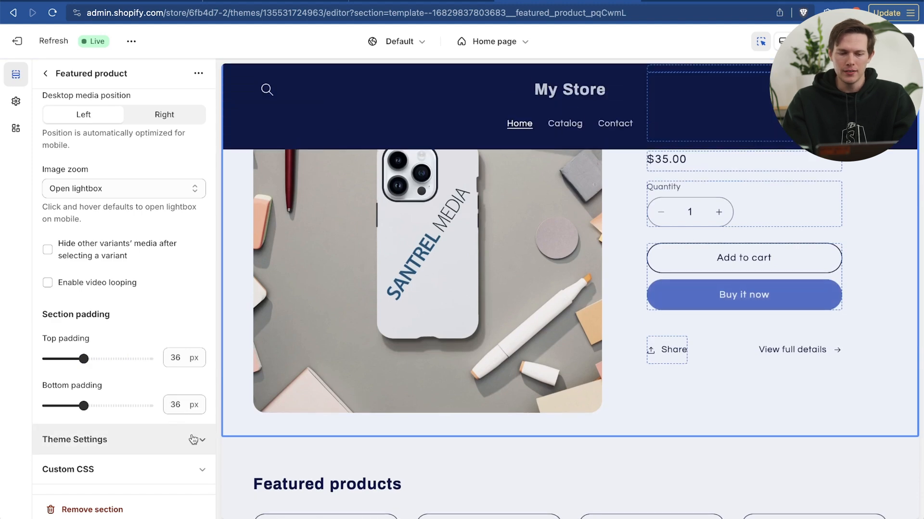
pyautogui.click(191, 439)
pyautogui.scroll(-3, 190, 436)
pyautogui.scroll(-8, 190, 435)
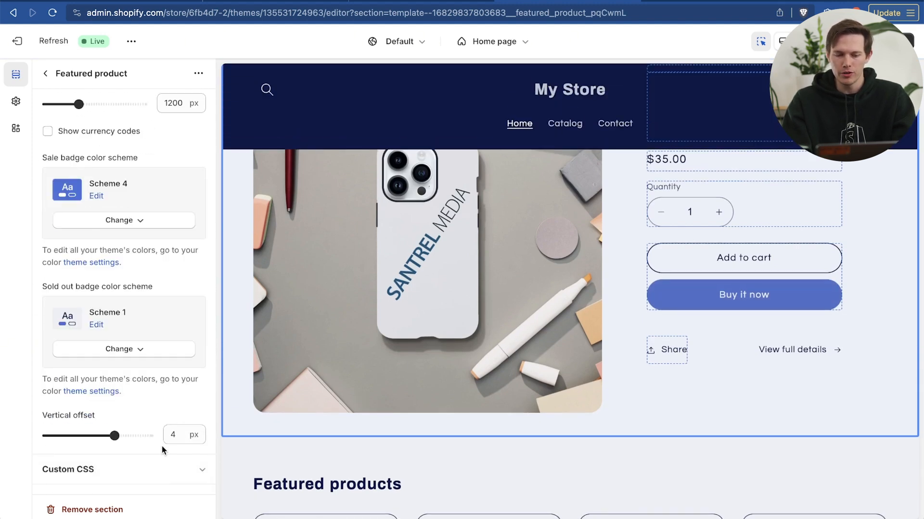
pyautogui.click(182, 470)
pyautogui.scroll(10, 94, 466)
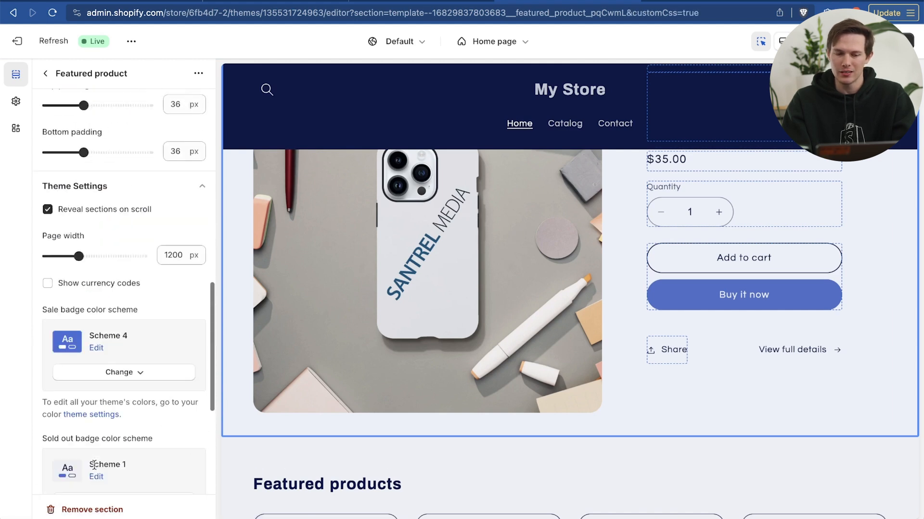
pyautogui.scroll(5, 442, 371)
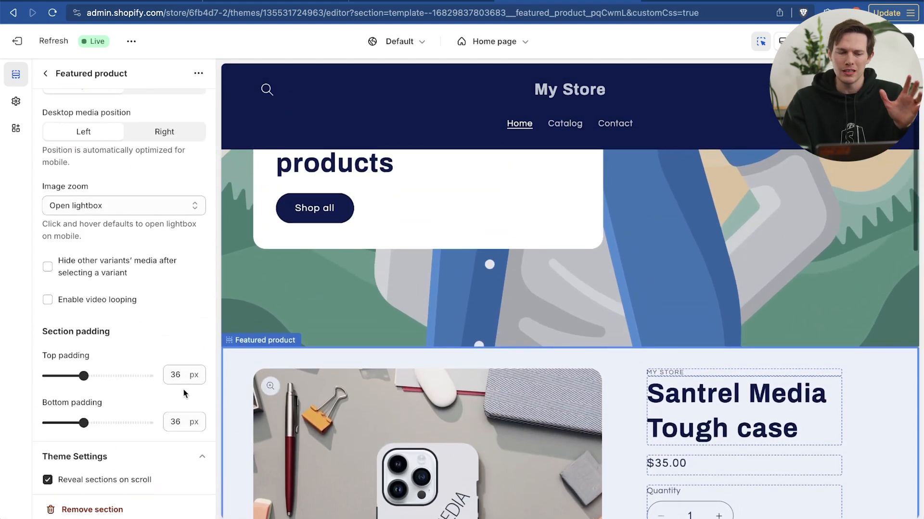
pyautogui.scroll(6, 131, 346)
pyautogui.scroll(4, 130, 346)
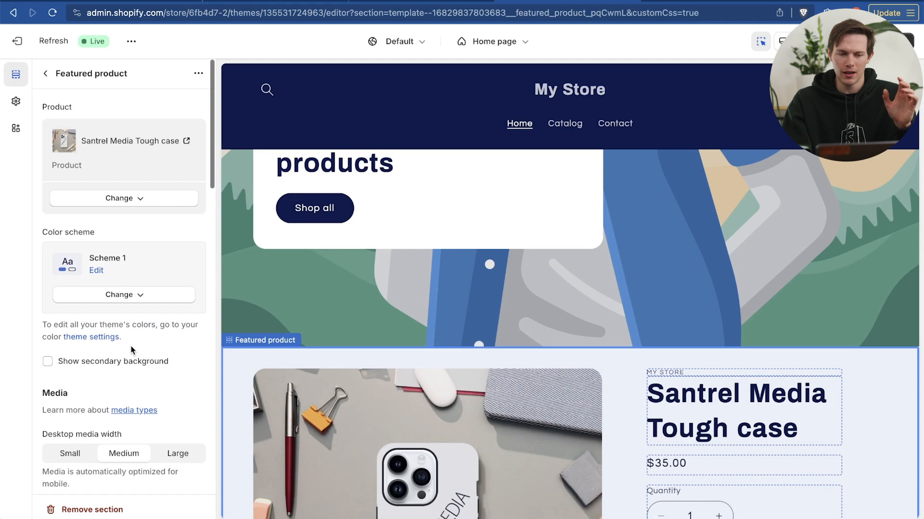
# Examine the Featured product section in the preview, checking the settings of its quantity selector and price blocks
pyautogui.scroll(-2, 636, 434)
pyautogui.scroll(-3, 636, 434)
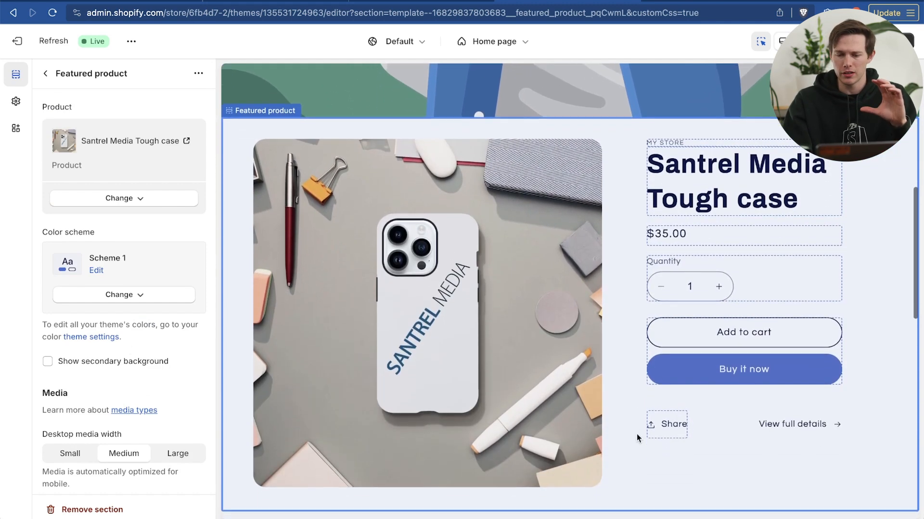
pyautogui.scroll(1, 636, 434)
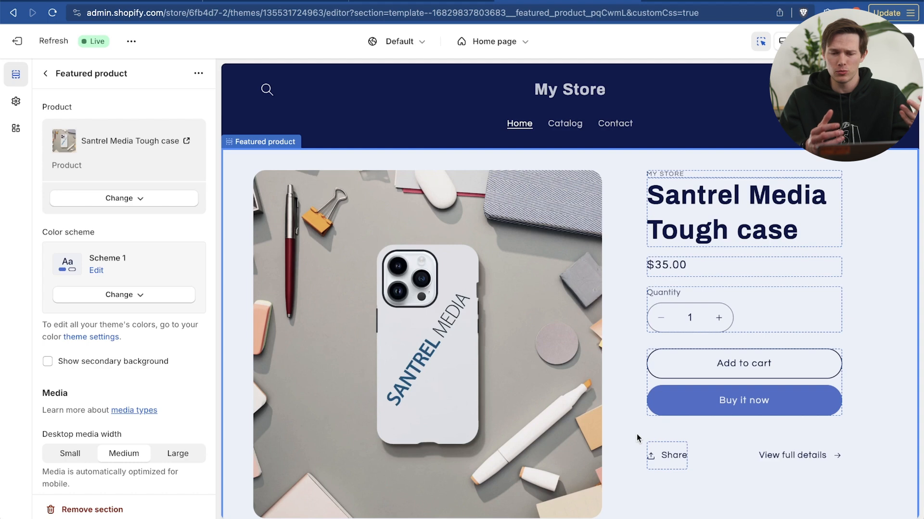
pyautogui.click(764, 322)
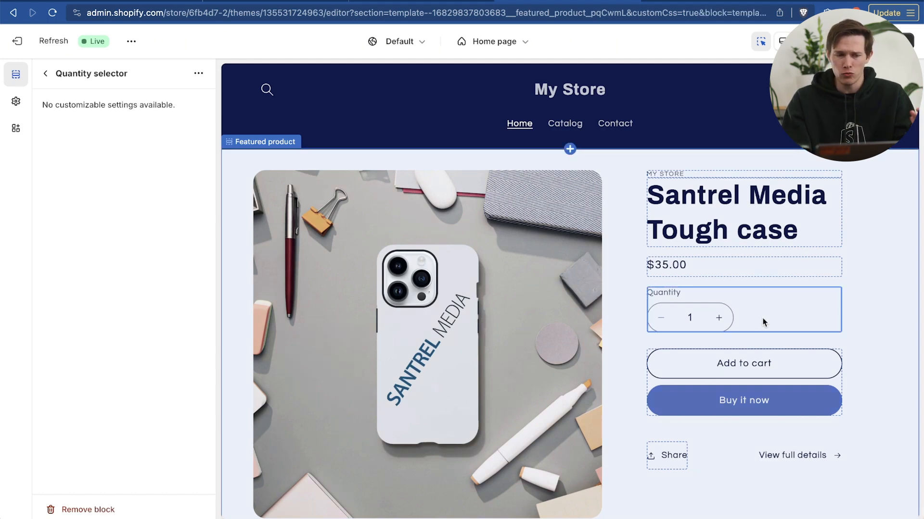
pyautogui.click(753, 269)
# Remove the "Browse our latest products" slide from the home page's Slideshow section
pyautogui.scroll(10, 811, 305)
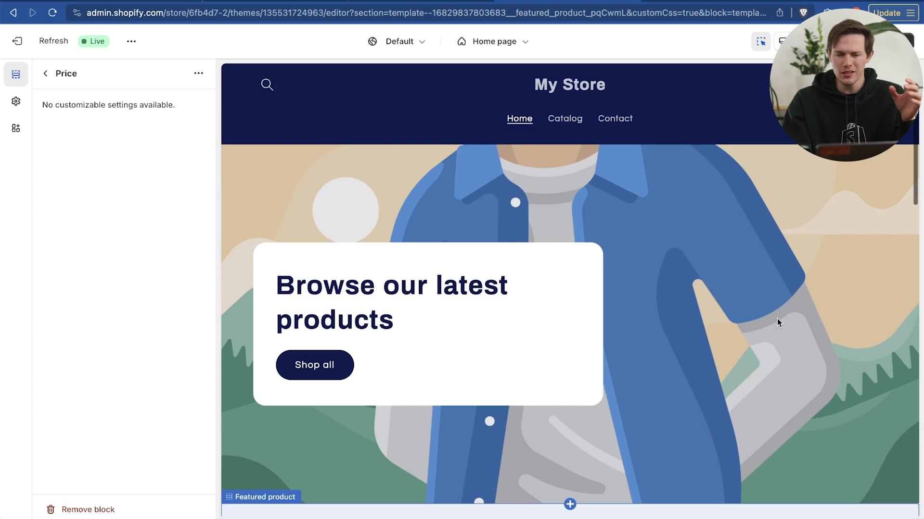
pyautogui.click(420, 328)
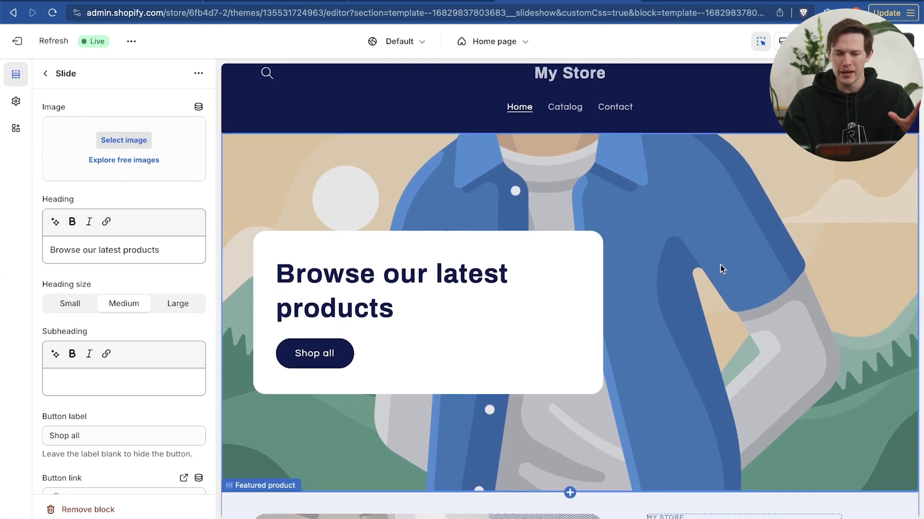
pyautogui.click(88, 510)
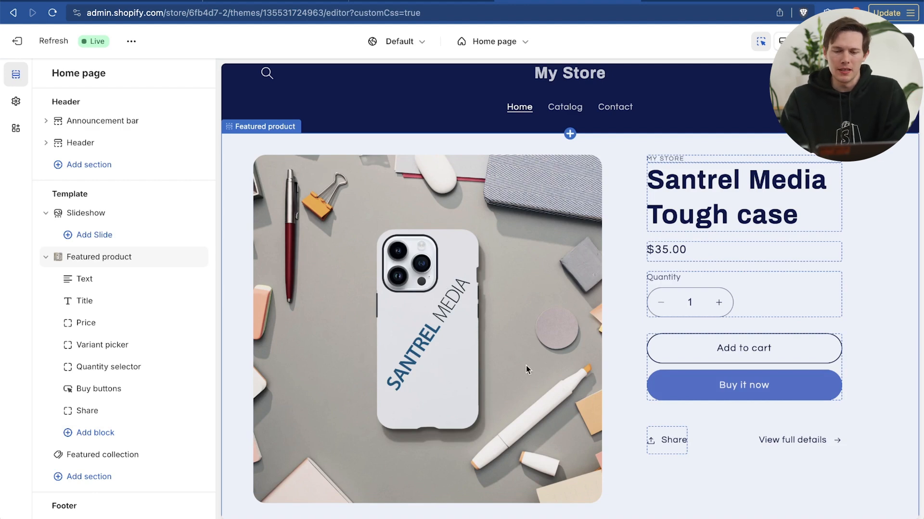
# Review the home page preview from the announcement bar to the footer, along with the list of template sections
pyautogui.scroll(2, 529, 368)
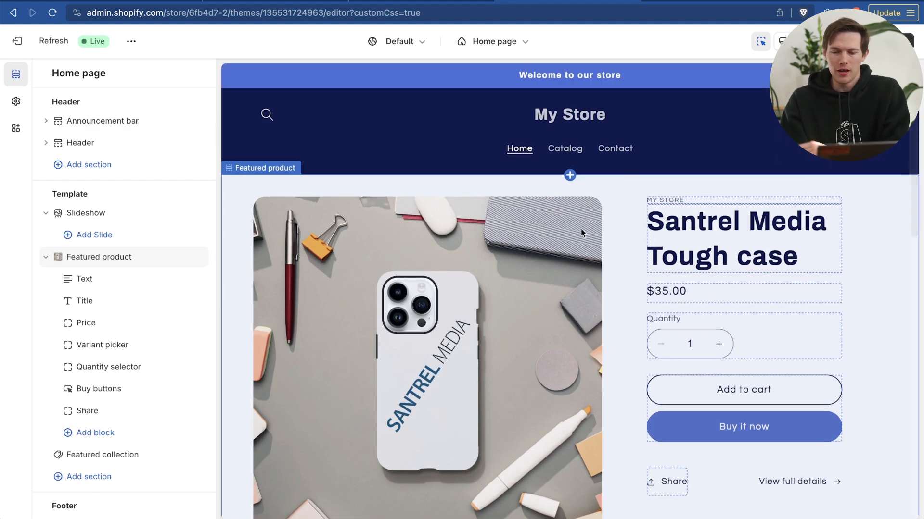
pyautogui.scroll(-10, 539, 359)
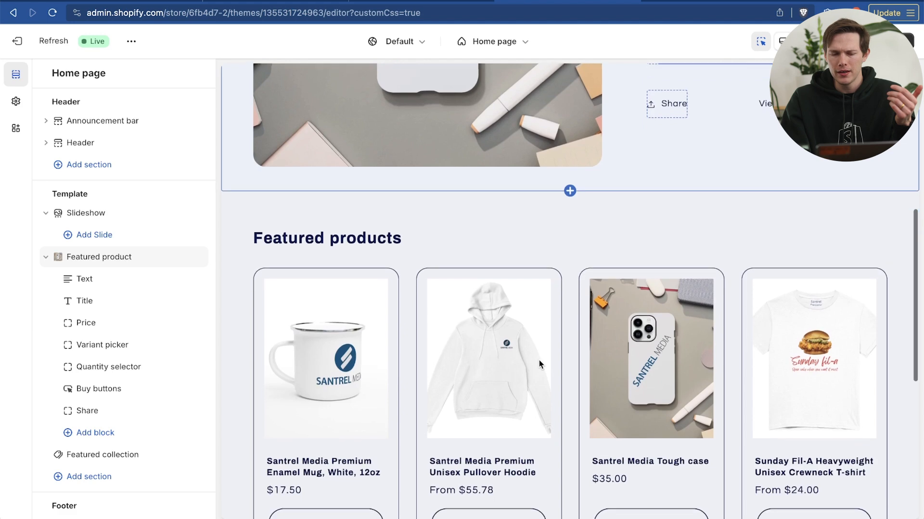
pyautogui.scroll(-5, 722, 301)
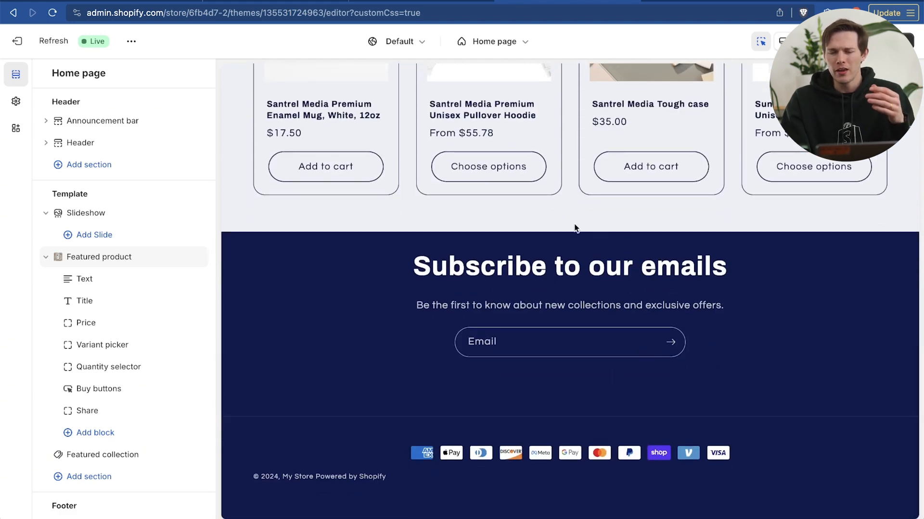
pyautogui.scroll(-2, 691, 295)
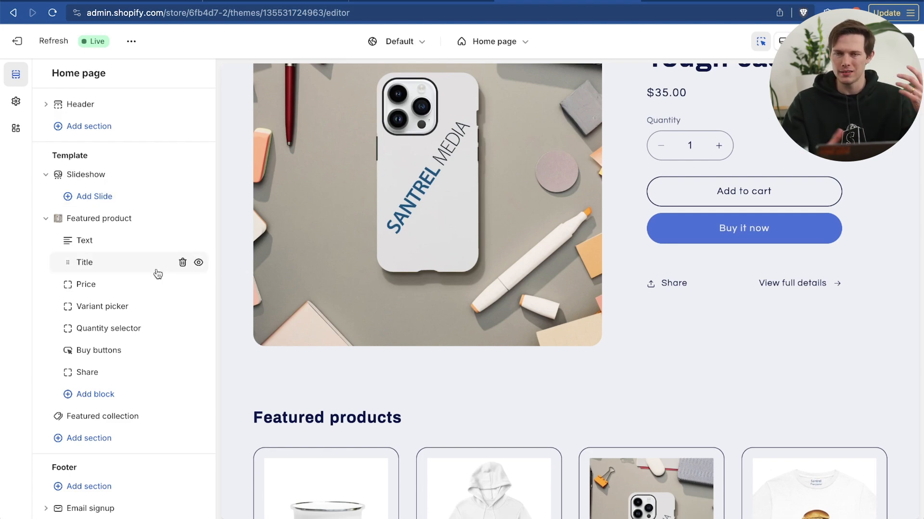
pyautogui.scroll(-2, 134, 373)
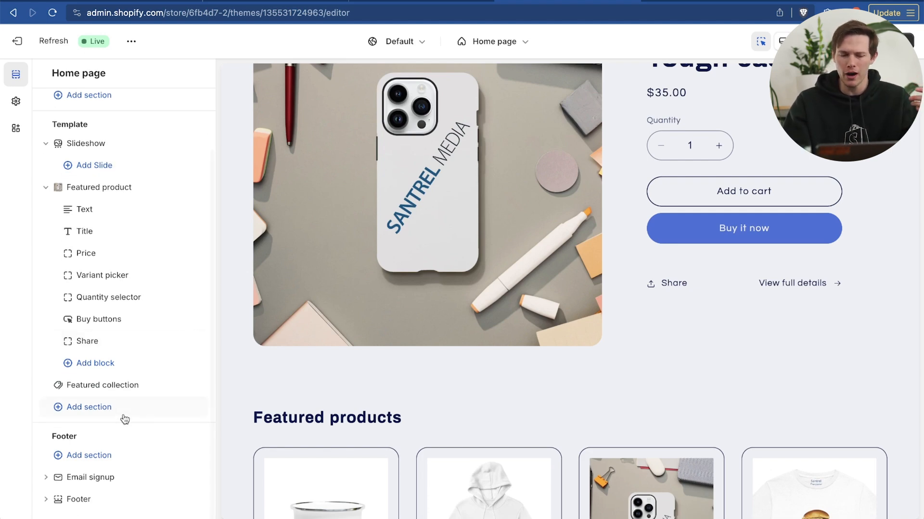
pyautogui.scroll(-10, 422, 434)
pyautogui.scroll(3, 394, 364)
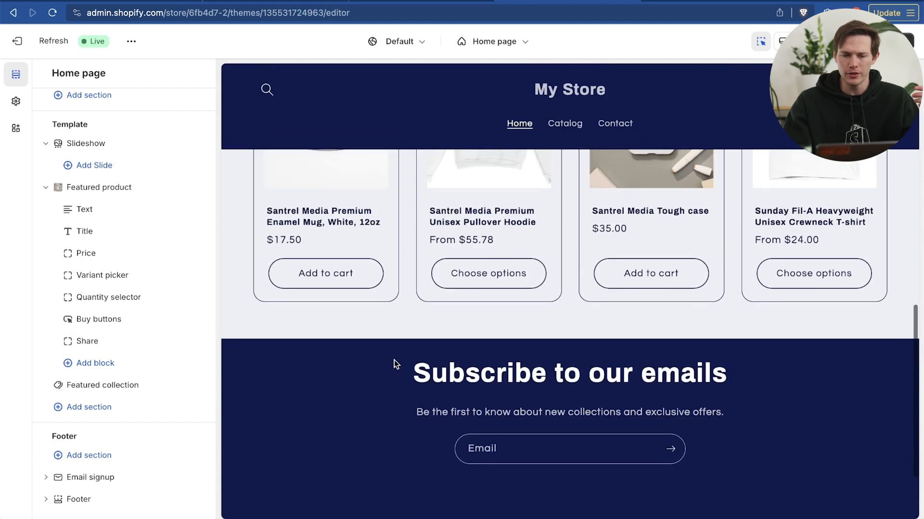
pyautogui.hscroll(-5, 394, 365)
pyautogui.click(566, 307)
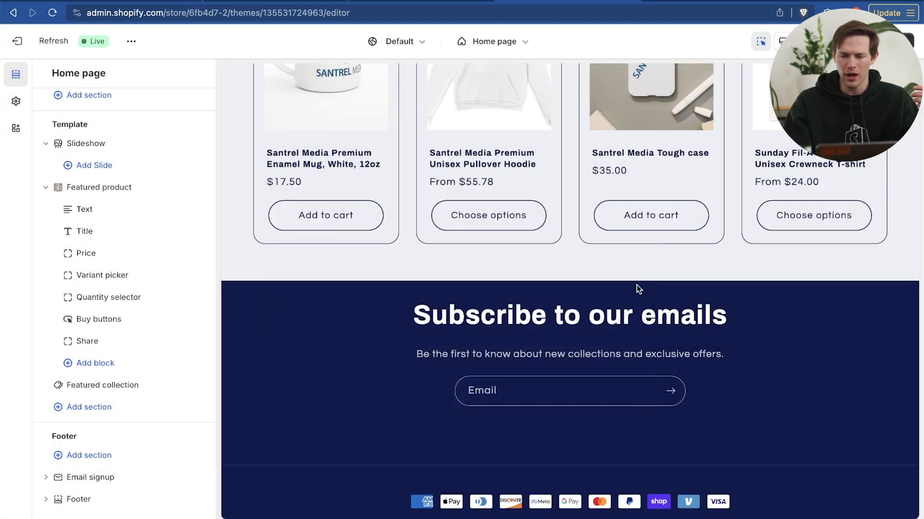
# Add a Collapsible content section to the template below the Featured collection
pyautogui.click(78, 409)
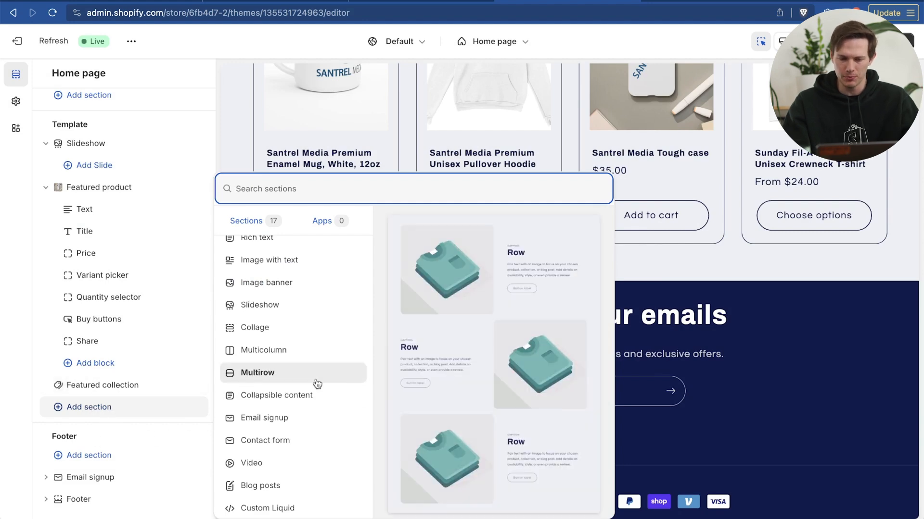
pyautogui.click(309, 399)
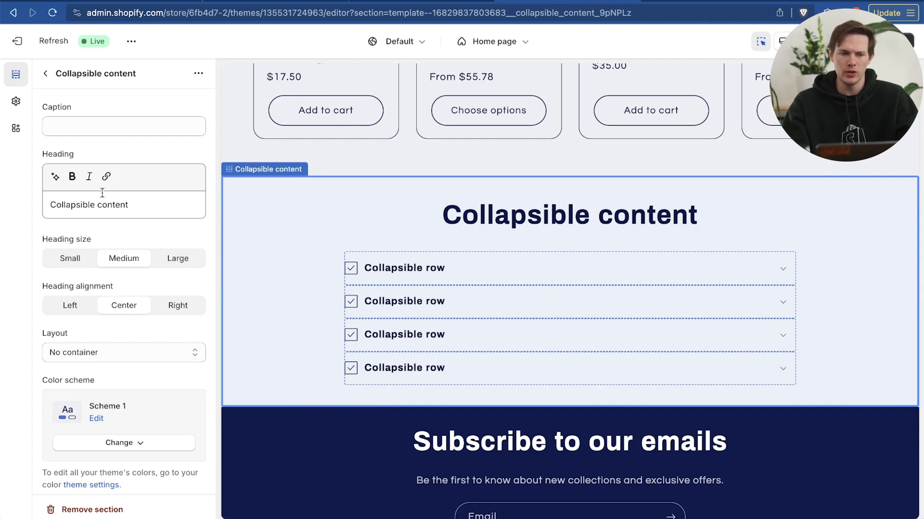
pyautogui.click(83, 128)
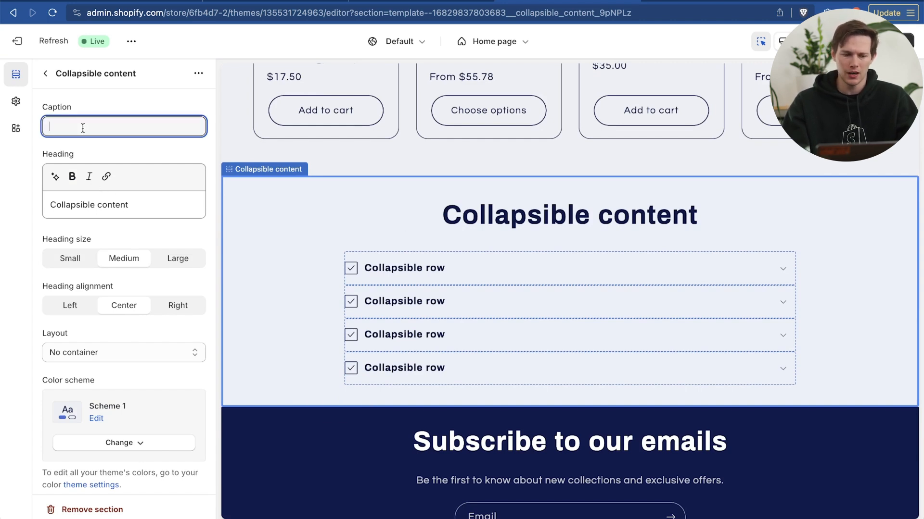
# Set the Collapsible content section's heading to "Frequently Asked Questions"
pyautogui.click(119, 197)
pyautogui.tripleClick(139, 213)
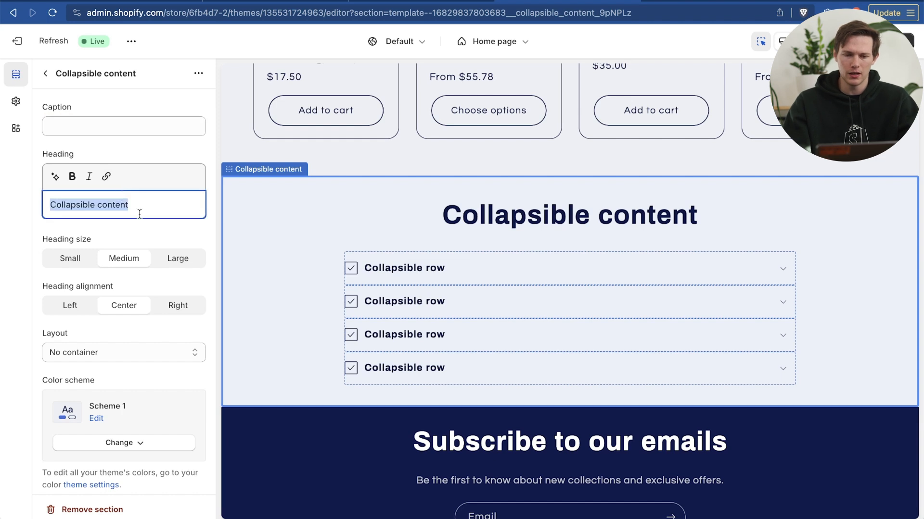
pyautogui.write('Fre')
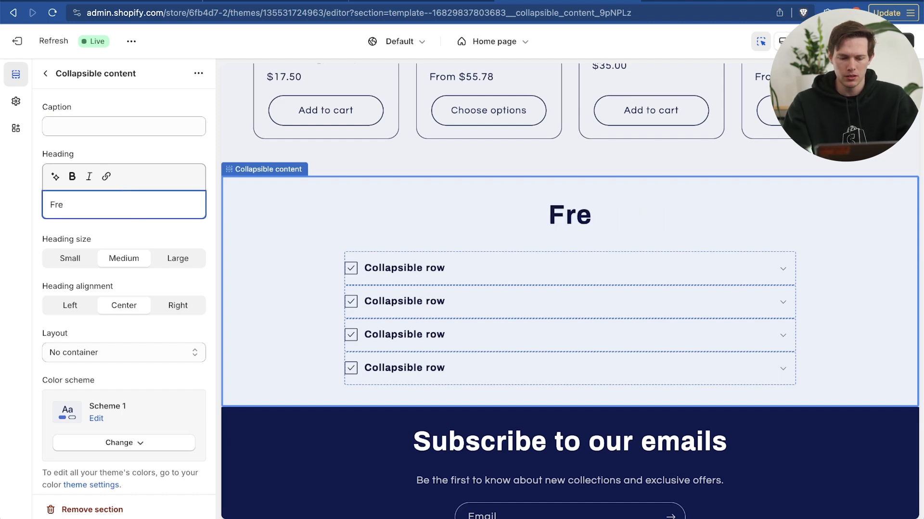
pyautogui.write('quently A')
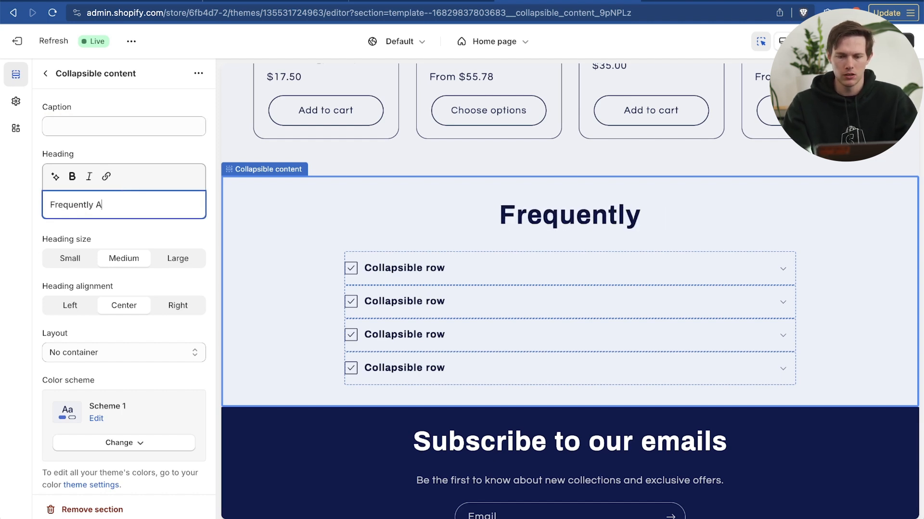
pyautogui.write('sked Questio')
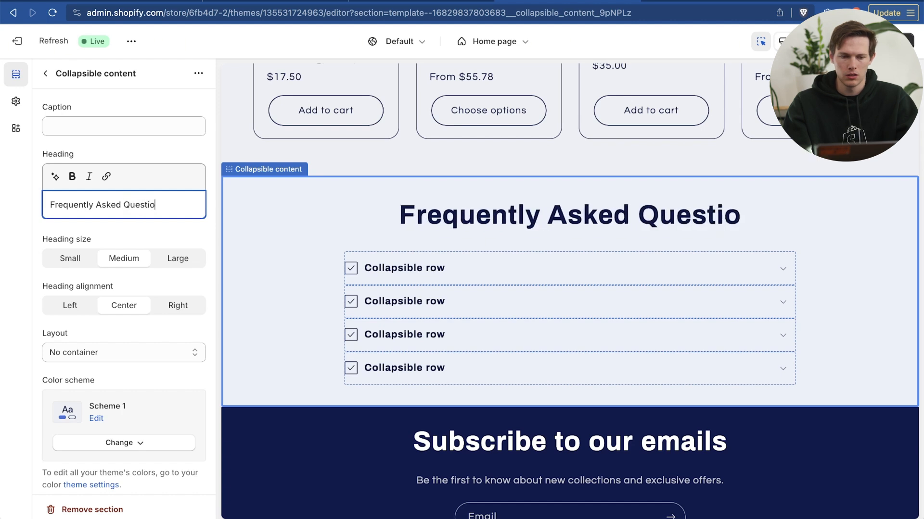
pyautogui.write('sn')
pyautogui.press('BackSpace')
pyautogui.press('BackSpace')
pyautogui.write('ns')
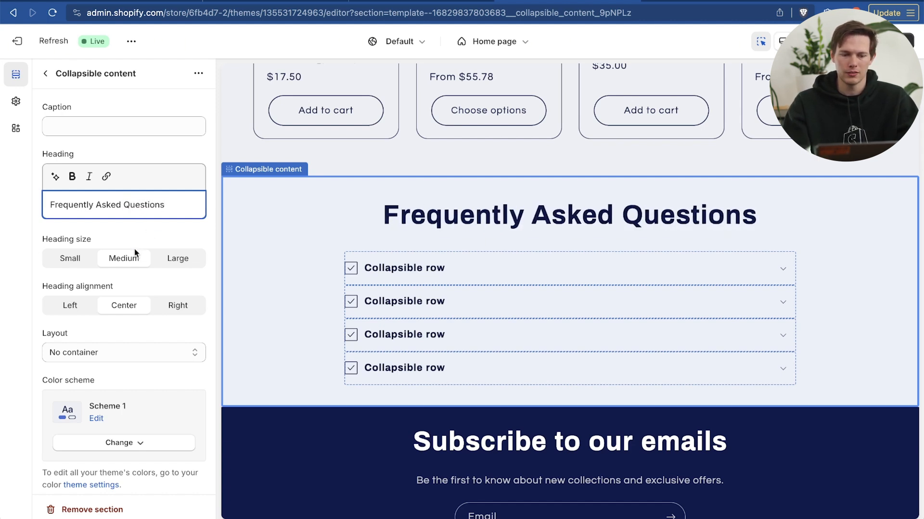
# Try the option to open the first collapsible row, turn it back off, and review the section's layout, image and padding settings
pyautogui.scroll(-5, 116, 278)
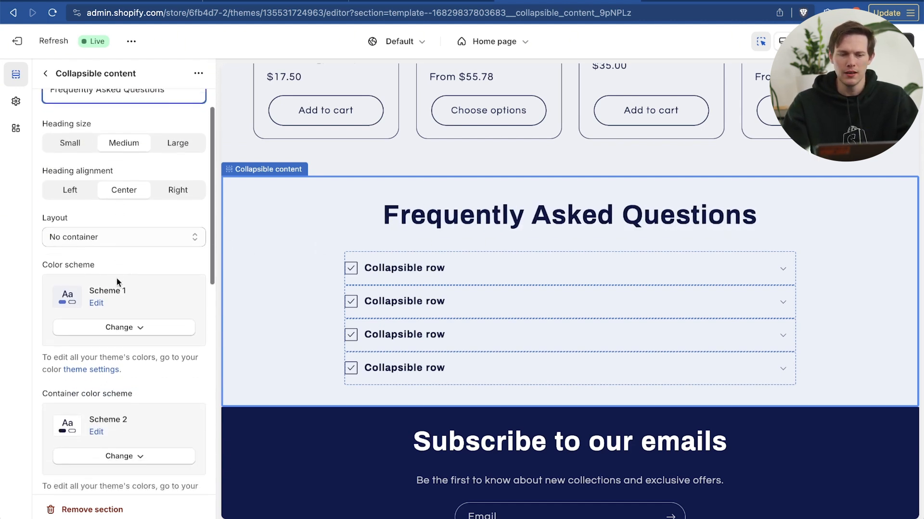
pyautogui.scroll(-10, 113, 340)
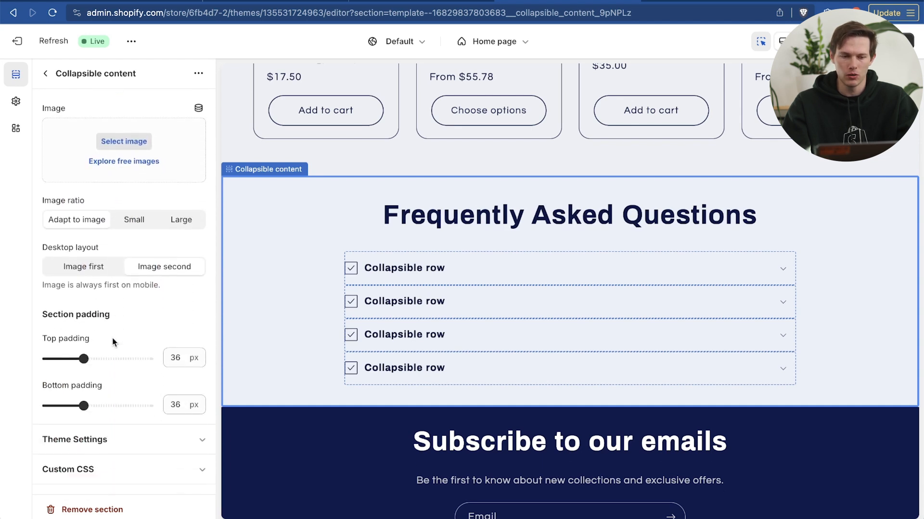
pyautogui.scroll(5, 112, 342)
pyautogui.click(48, 236)
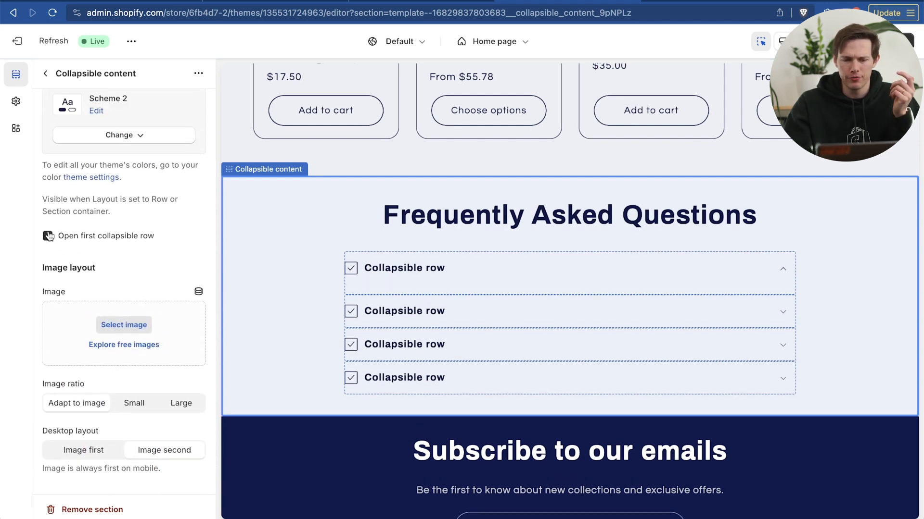
pyautogui.click(48, 235)
pyautogui.scroll(-2, 105, 248)
pyautogui.scroll(-3, 104, 246)
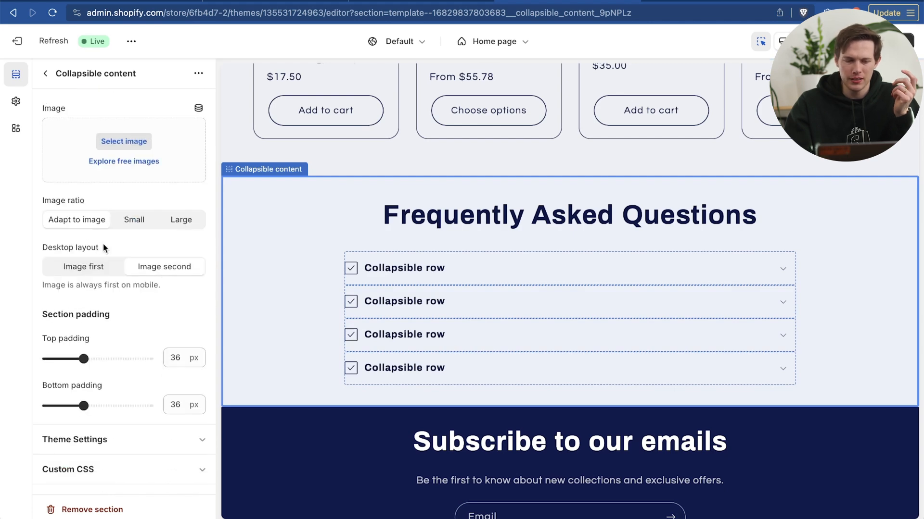
pyautogui.scroll(10, 103, 243)
pyautogui.scroll(1, 103, 244)
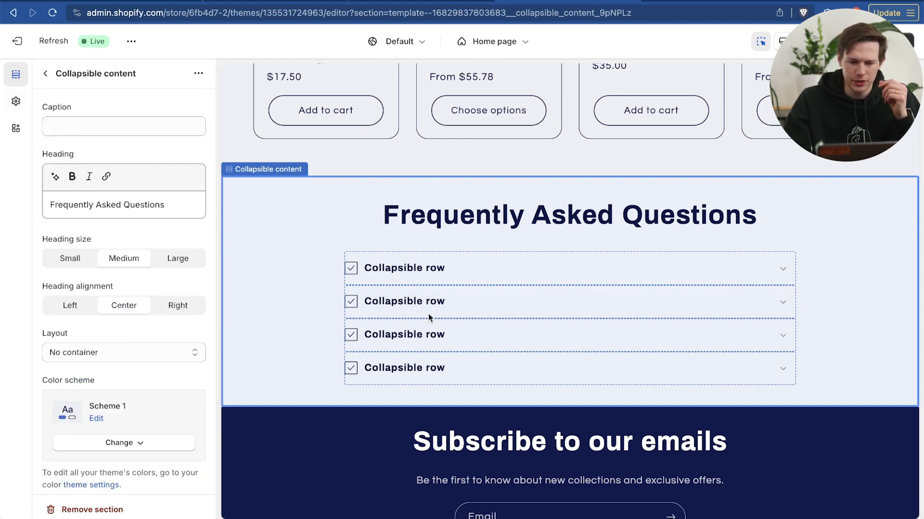
# Give the first collapsible row the heading "How much does shipping cost" and content explaining free $0 shipping within the USA, CA and UK
pyautogui.click(430, 272)
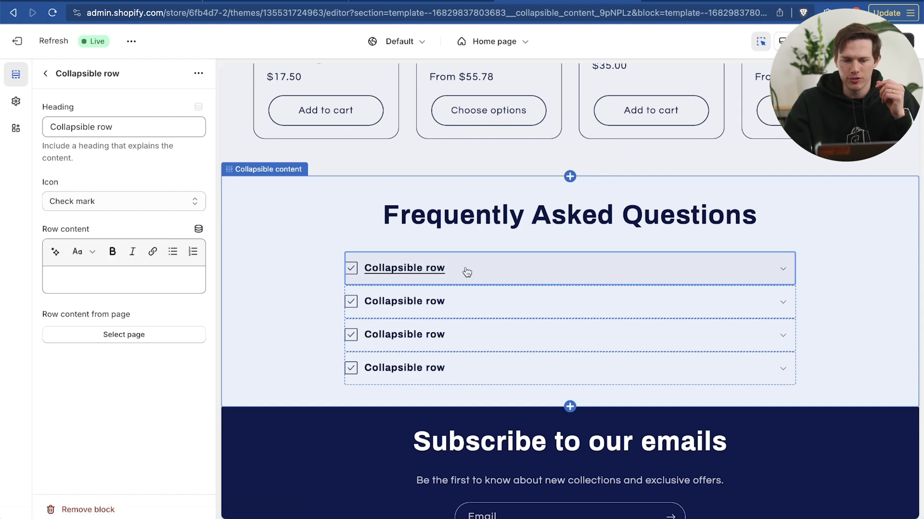
pyautogui.click(130, 126)
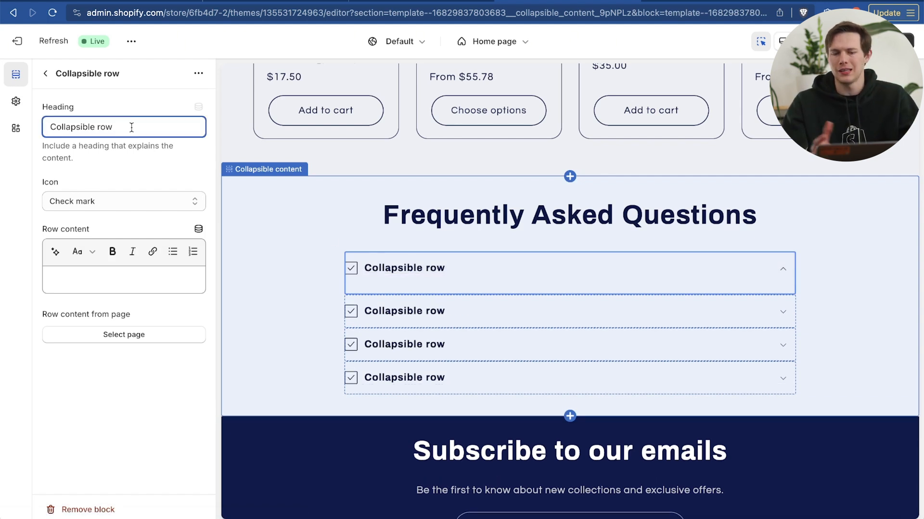
pyautogui.tripleClick(132, 128)
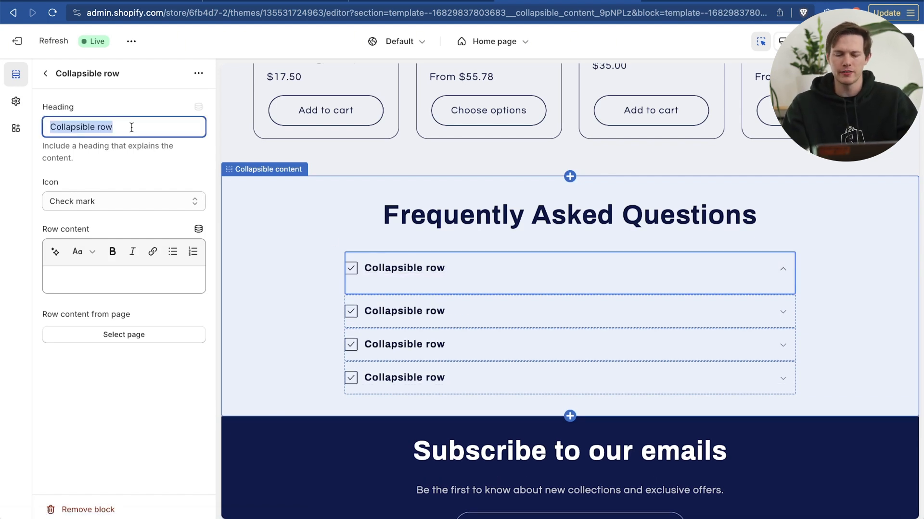
pyautogui.write('How much does shipping cost')
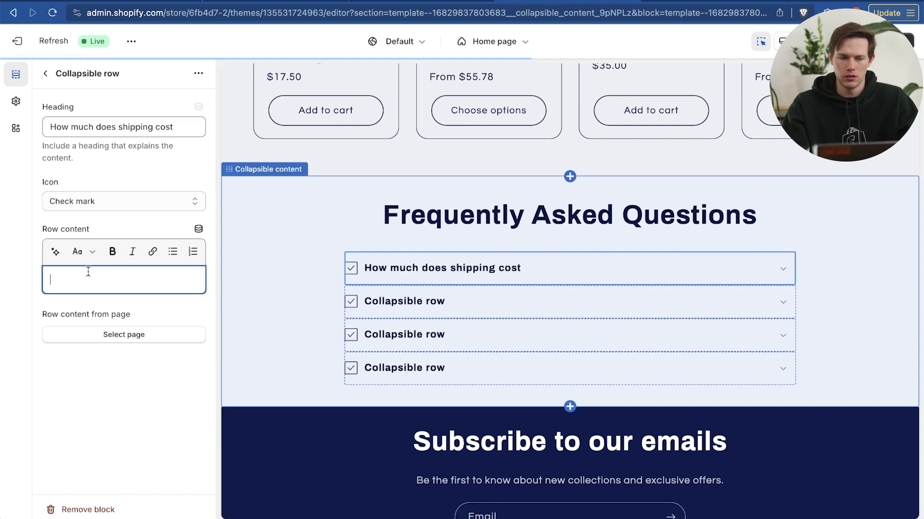
pyautogui.write('A')
pyautogui.press('BackSpace')
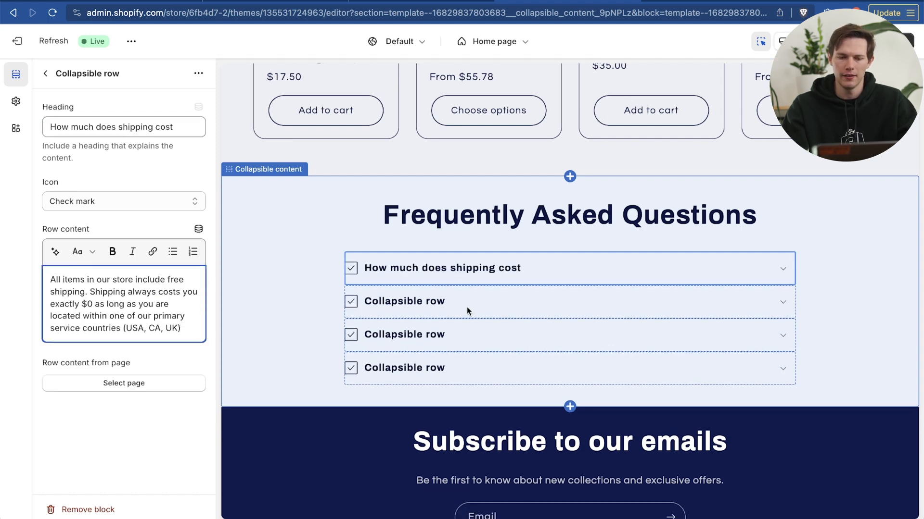
# Head the second and third collapsible rows "Are the shirts good quality?" and "Will the phone case fit my phone?", and remove the unused fourth row
pyautogui.click(486, 306)
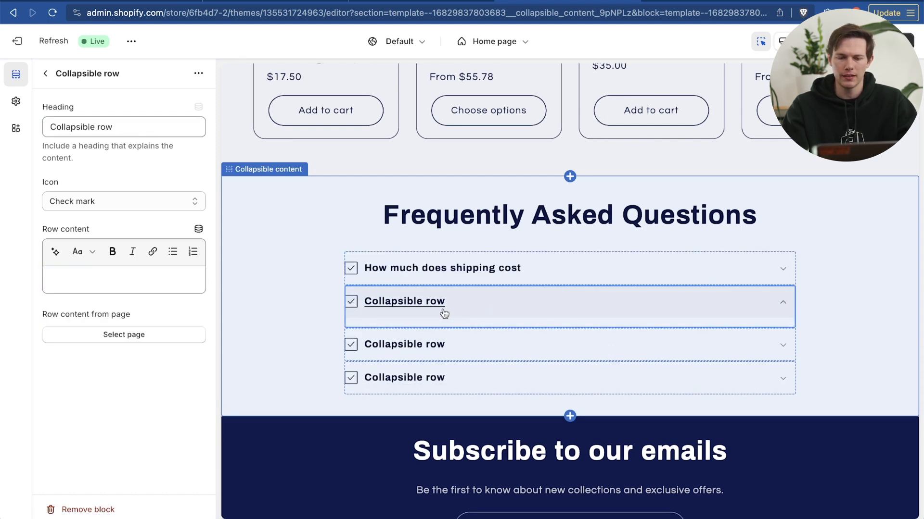
pyautogui.click(107, 203)
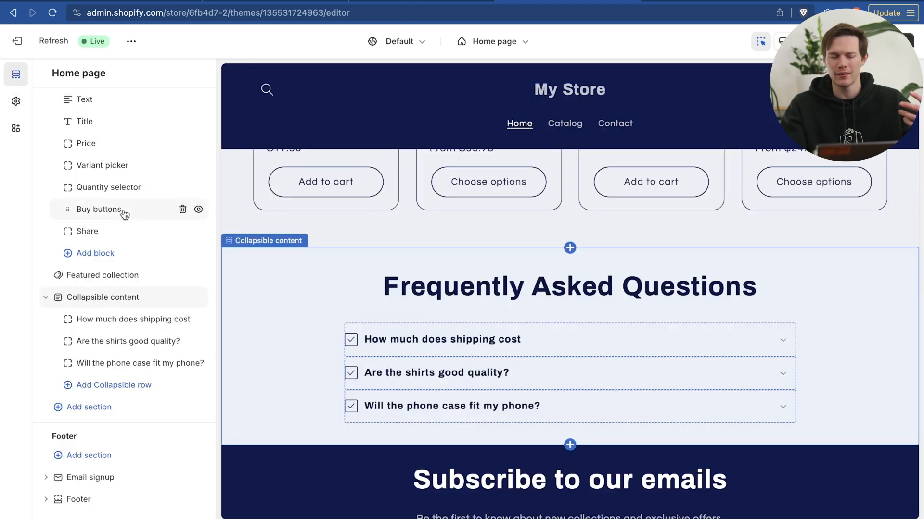
# Try adding another collapsible row to the Frequently Asked Questions section, and remove it again
pyautogui.click(102, 385)
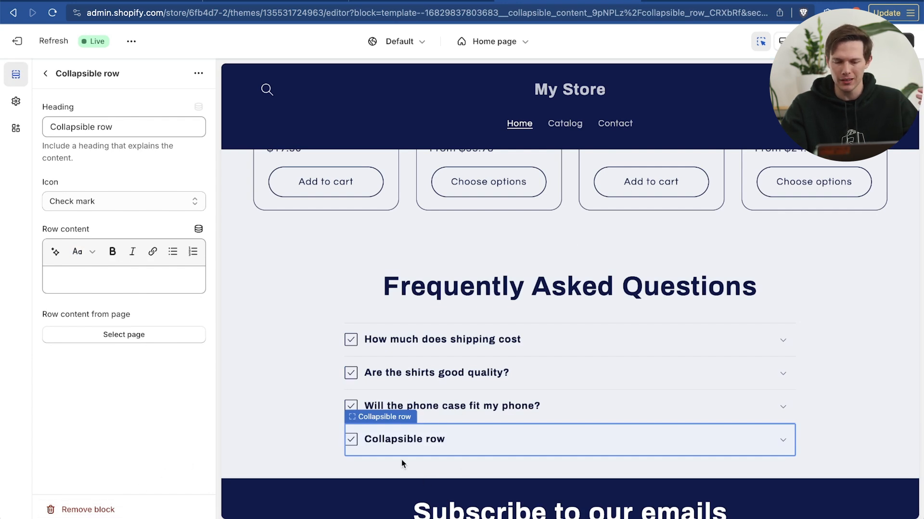
pyautogui.click(93, 510)
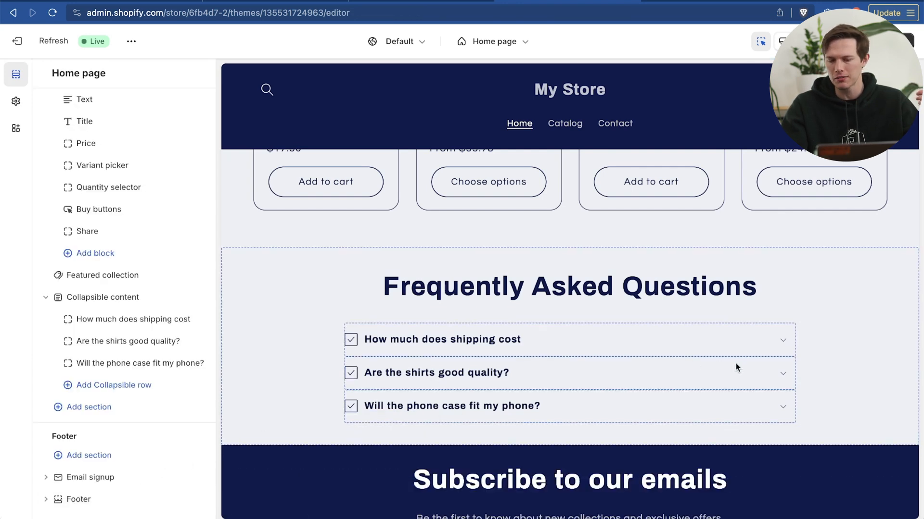
# Expand the "Are the shirts good quality?" row in the preview, read through its answer, and collapse it again
pyautogui.click(783, 380)
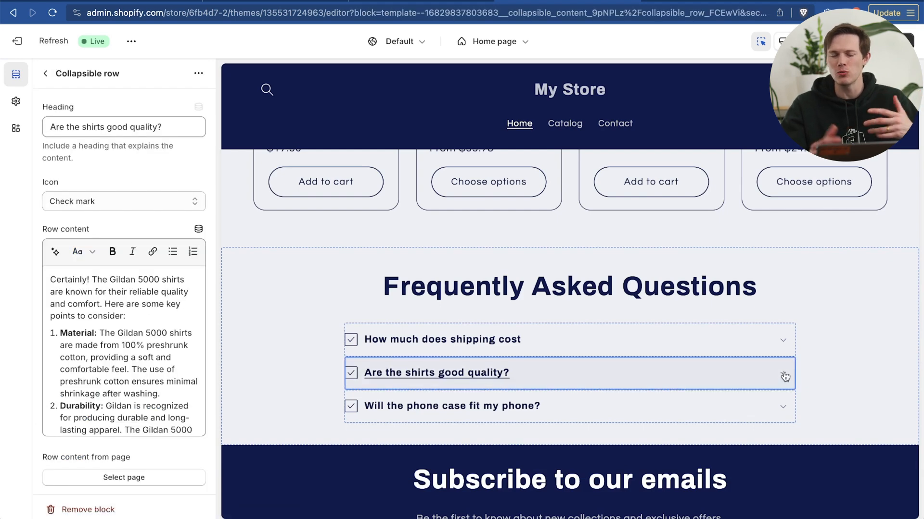
pyautogui.click(785, 377)
pyautogui.scroll(-6, 818, 358)
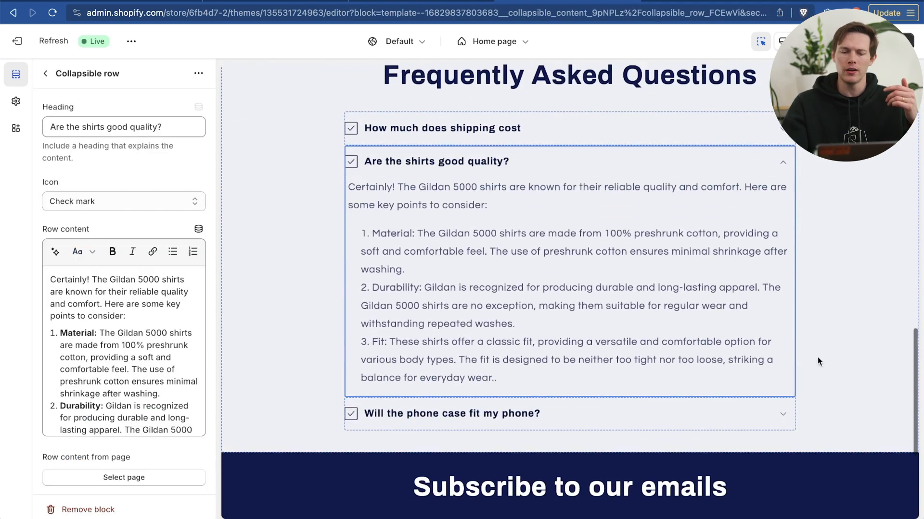
pyautogui.scroll(3, 818, 357)
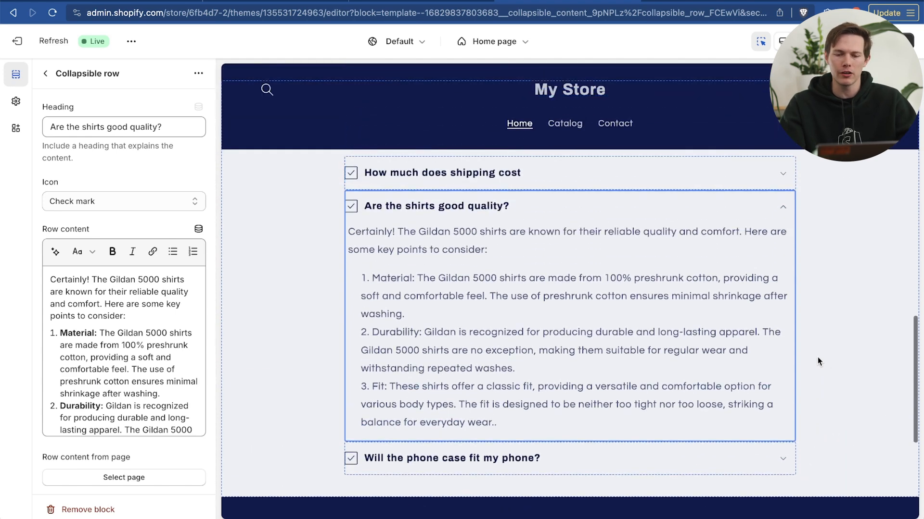
pyautogui.scroll(-1, 818, 357)
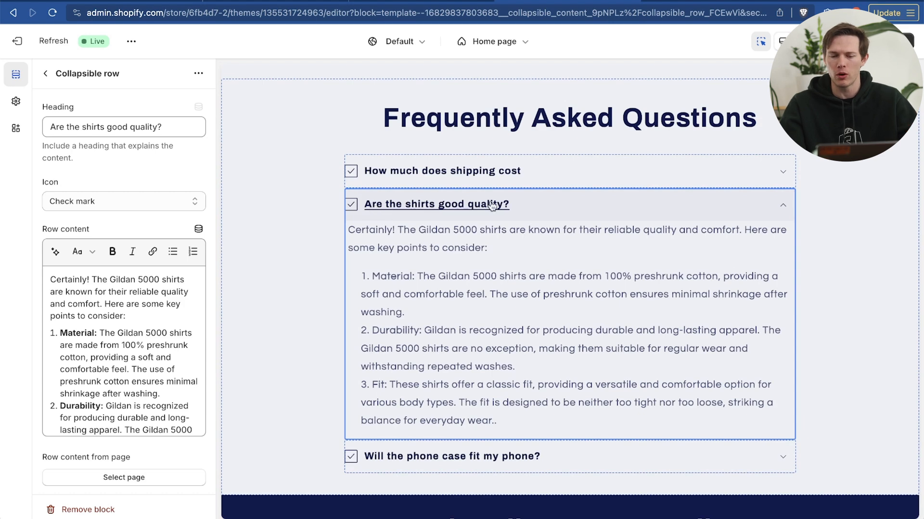
pyautogui.click(784, 208)
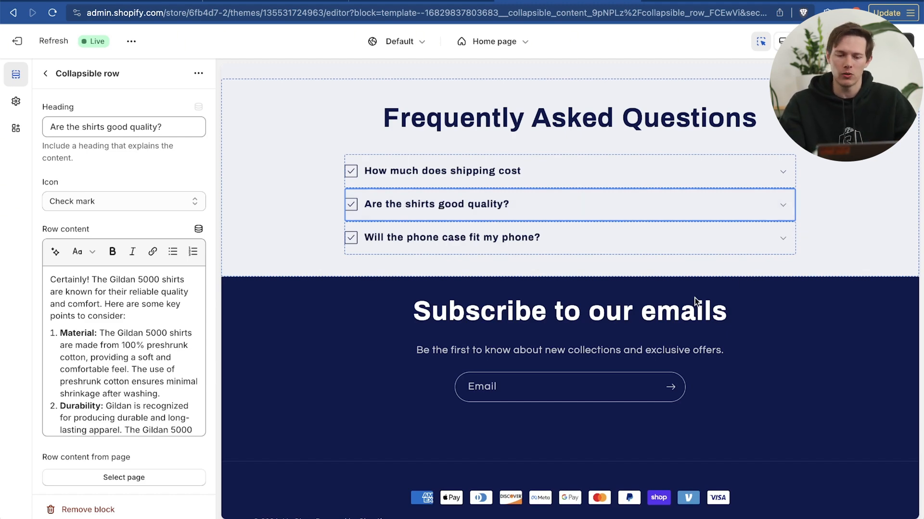
pyautogui.scroll(1, 694, 302)
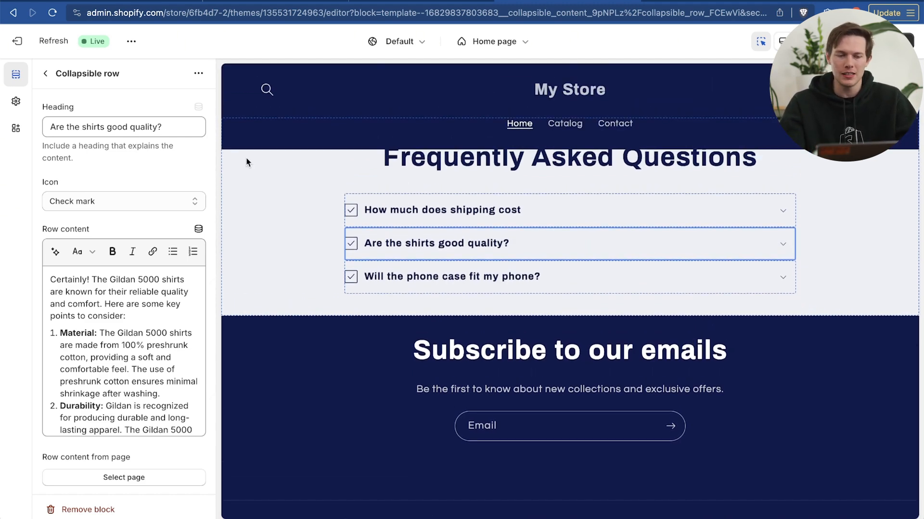
# Add an Image with text section to the home page template below the Frequently Asked Questions section
pyautogui.click(50, 74)
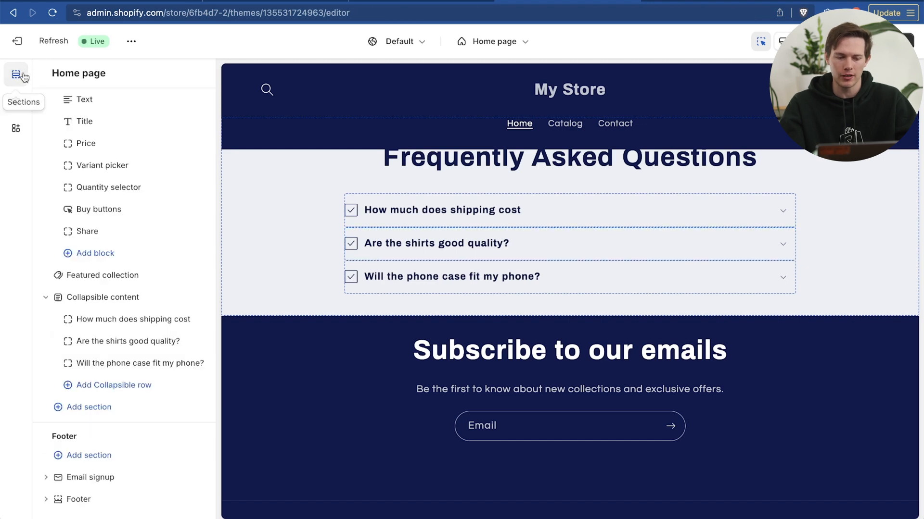
pyautogui.click(108, 408)
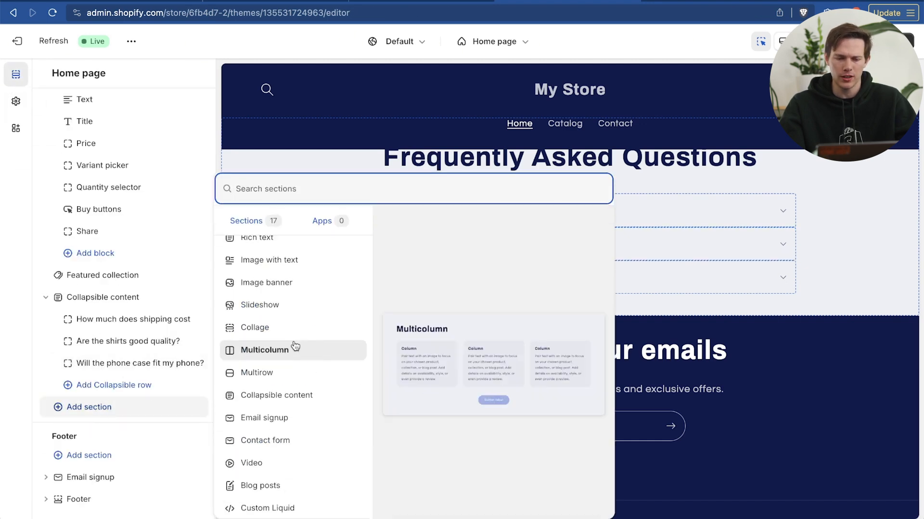
pyautogui.scroll(-1, 296, 355)
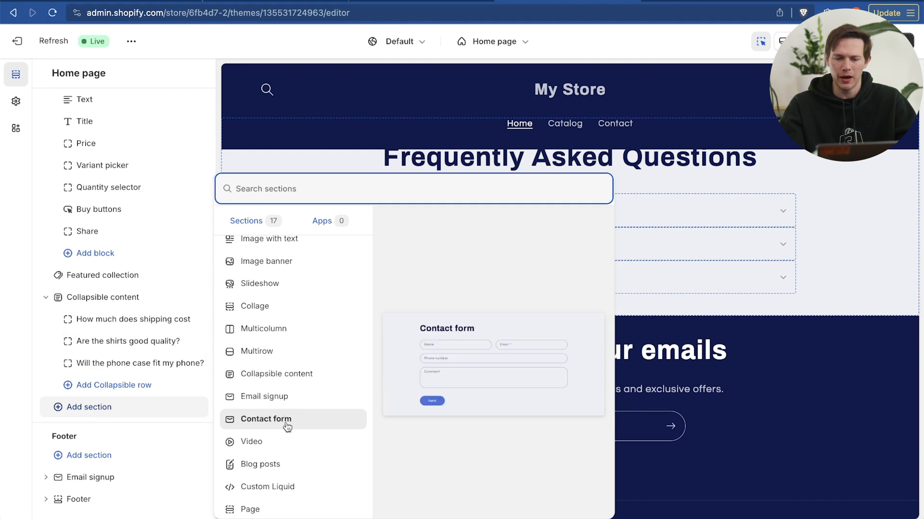
pyautogui.scroll(4, 287, 426)
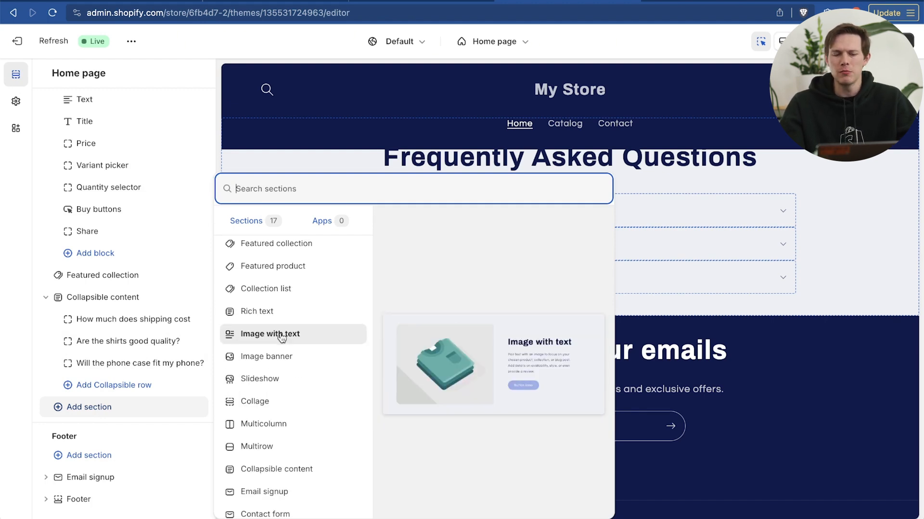
pyautogui.click(282, 337)
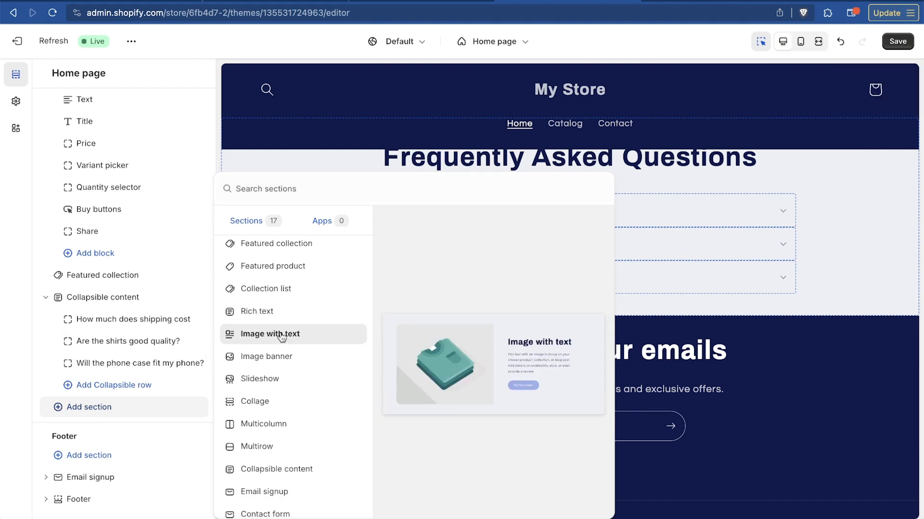
# Set the section's image to the store library photo of the couple wearing white burger T-shirts
pyautogui.click(124, 140)
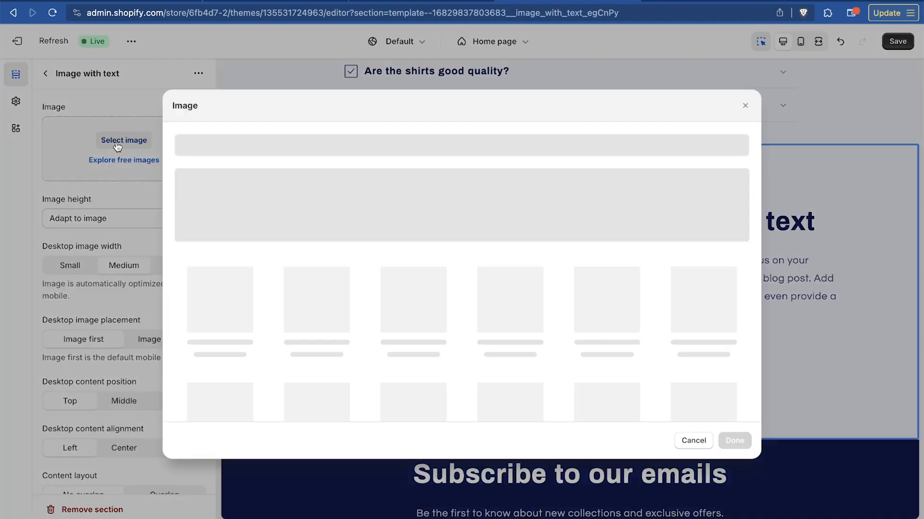
pyautogui.scroll(-5, 621, 302)
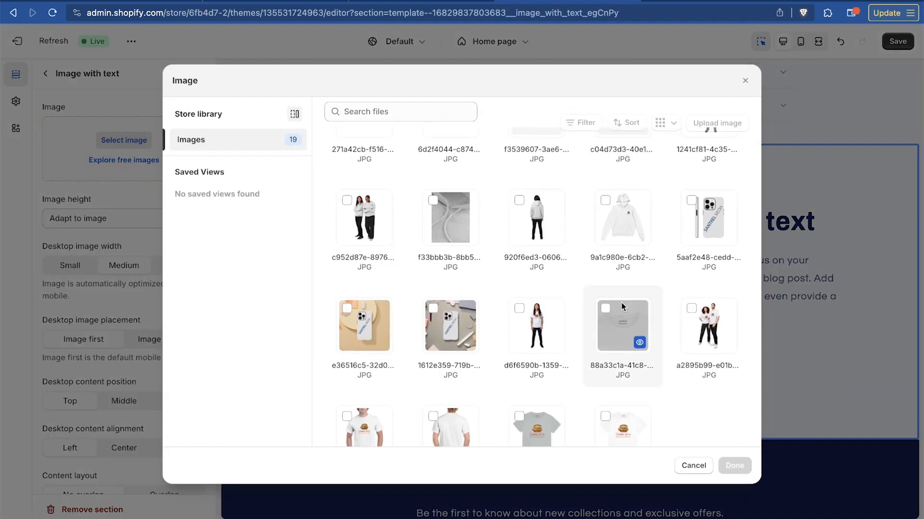
pyautogui.click(628, 351)
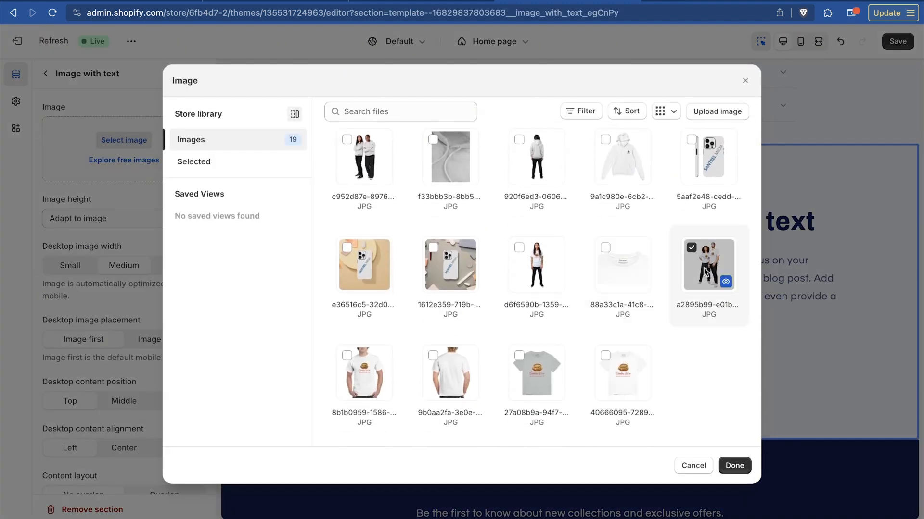
pyautogui.click(733, 465)
# Head the Image with text section "Who are we?" and replace its placeholder text with the paragraph starting "At Santrel Shops, we are more than just an online store"
pyautogui.click(615, 289)
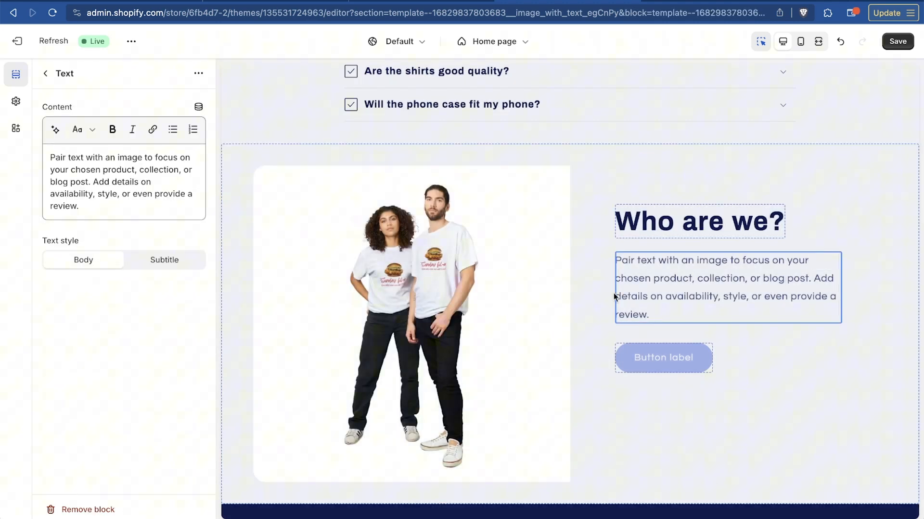
pyautogui.tripleClick(111, 181)
pyautogui.write('Santrel')
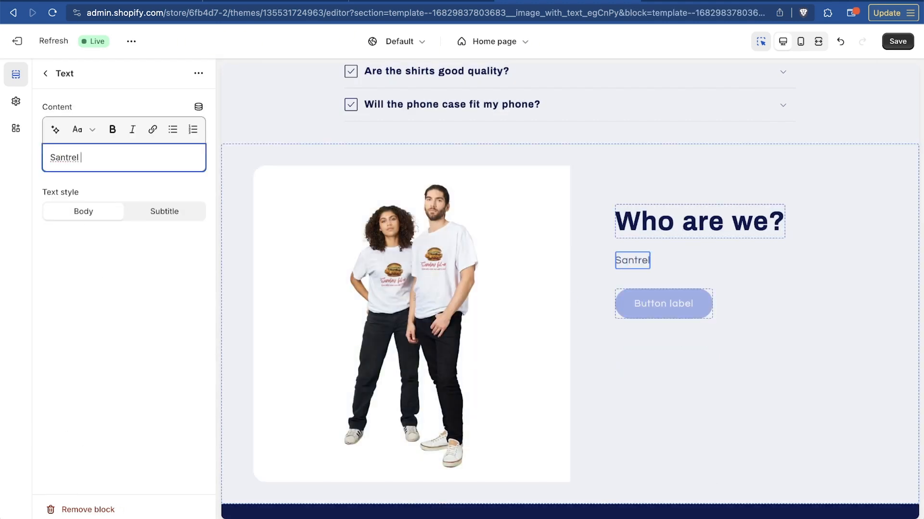
pyautogui.press('super+a')
pyautogui.press('super+v')
pyautogui.scroll(-10, 596, 314)
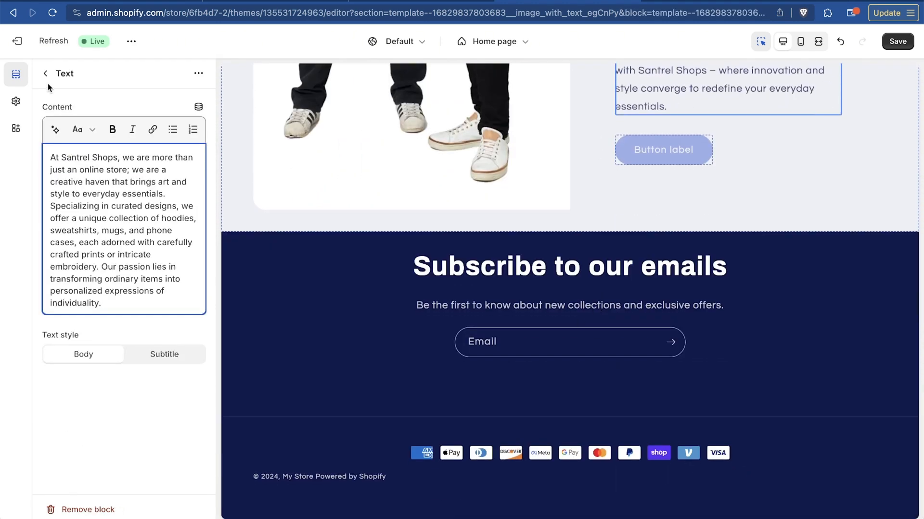
pyautogui.click(46, 77)
# Review the whole home page preview from the featured product through the featured products and questions to the footer, along with its section list
pyautogui.scroll(15, 557, 289)
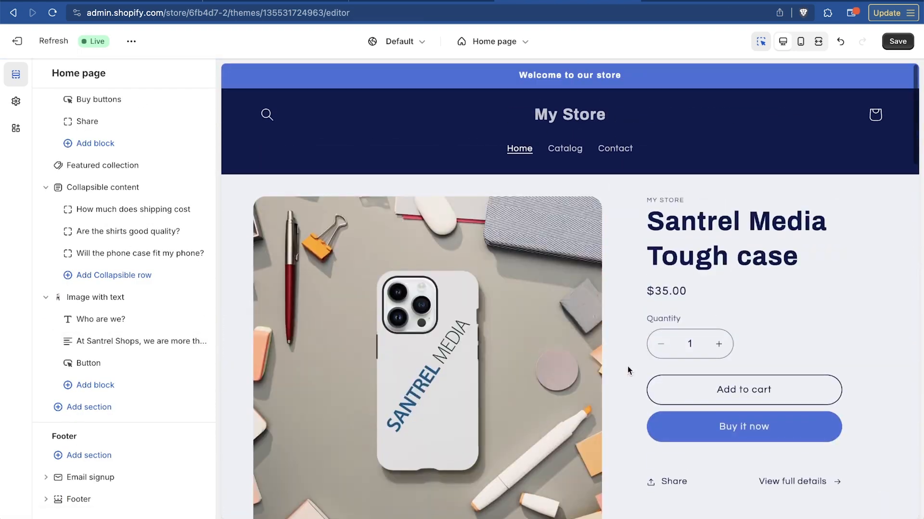
pyautogui.scroll(-4, 638, 415)
pyautogui.scroll(3, 637, 413)
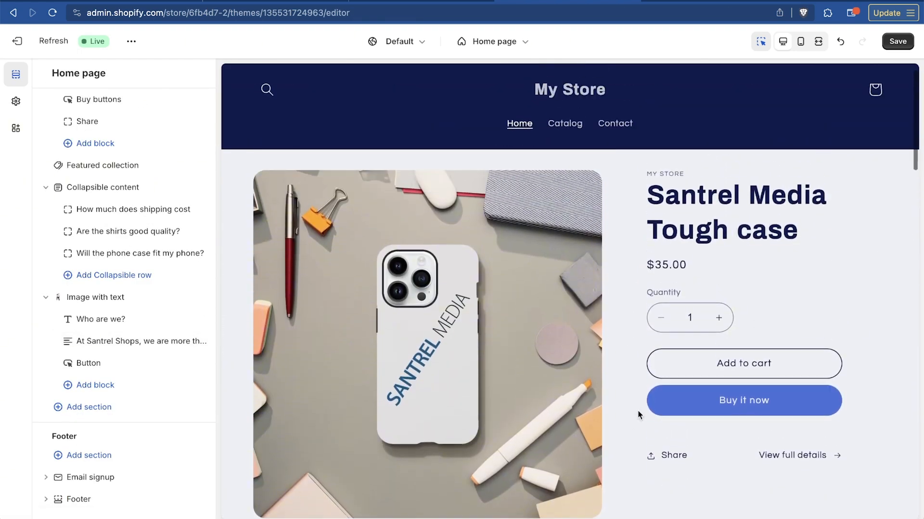
pyautogui.scroll(-9, 637, 412)
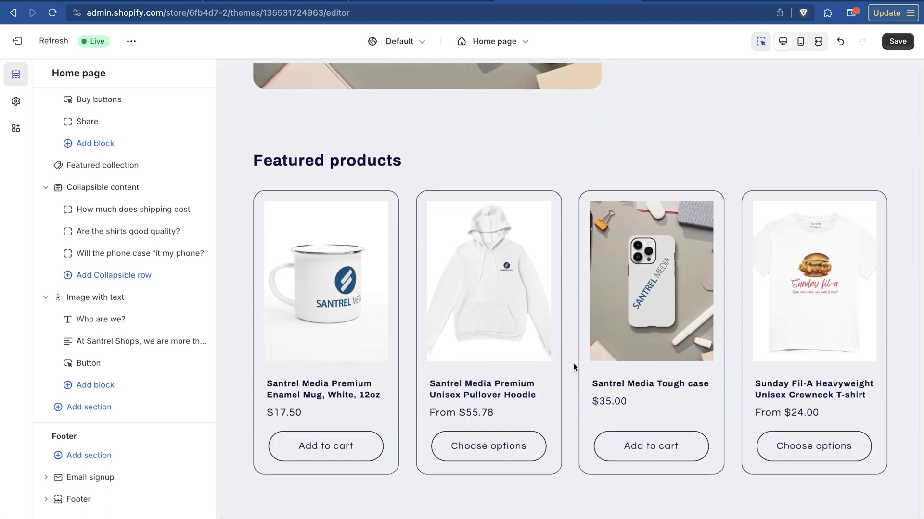
pyautogui.scroll(-2, 574, 367)
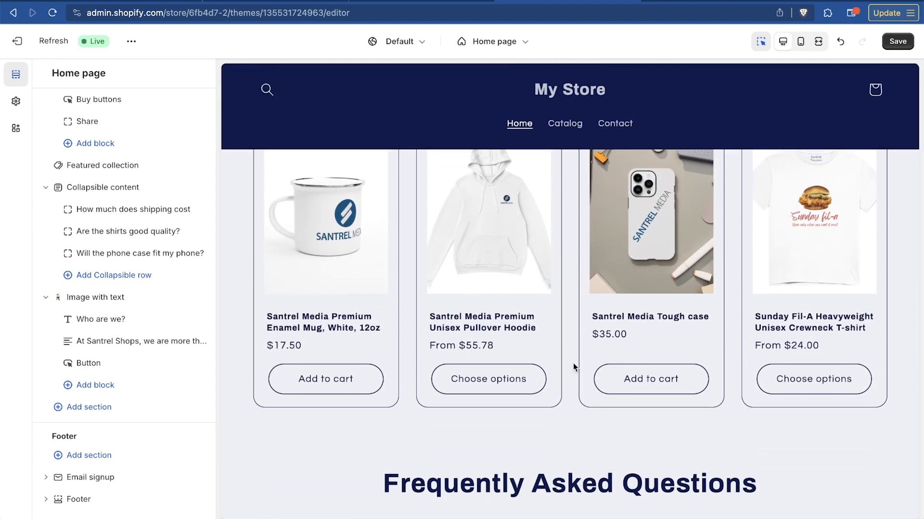
pyautogui.scroll(11, 573, 363)
pyautogui.scroll(-1, 573, 363)
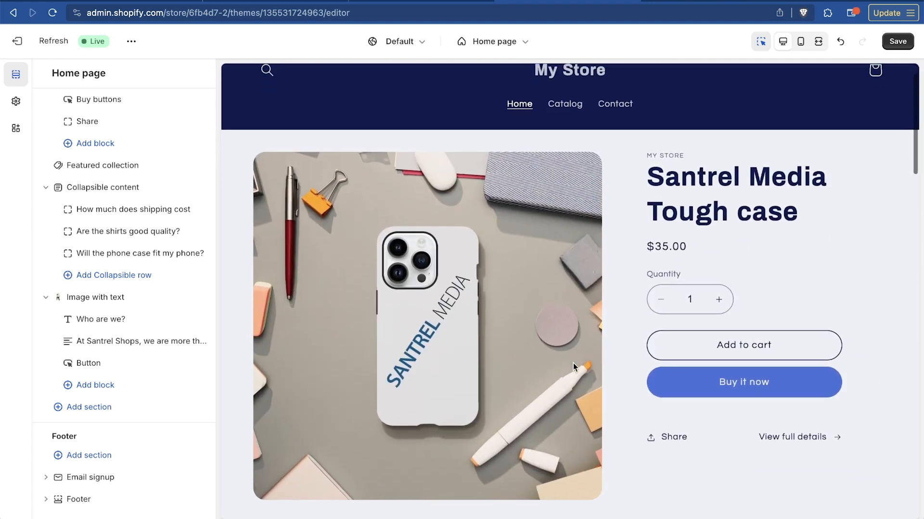
pyautogui.scroll(1, 573, 362)
pyautogui.scroll(-8, 573, 363)
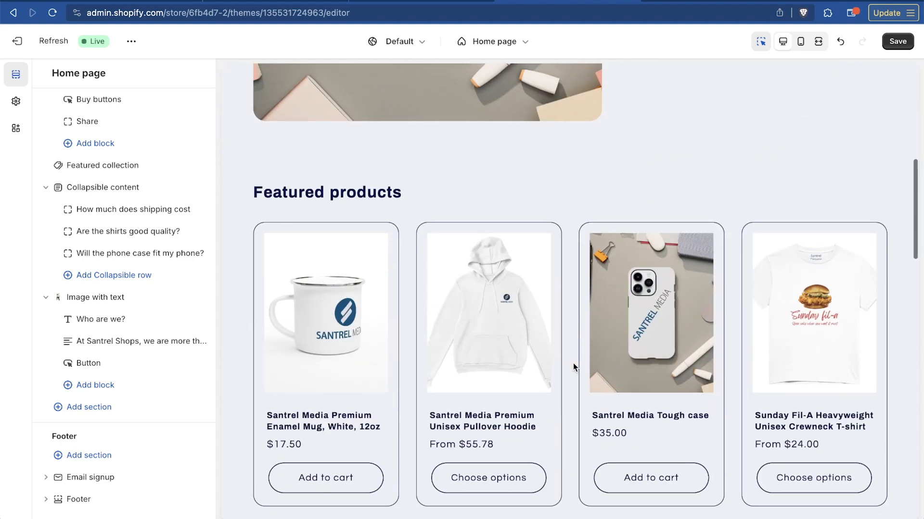
pyautogui.scroll(-15, 573, 368)
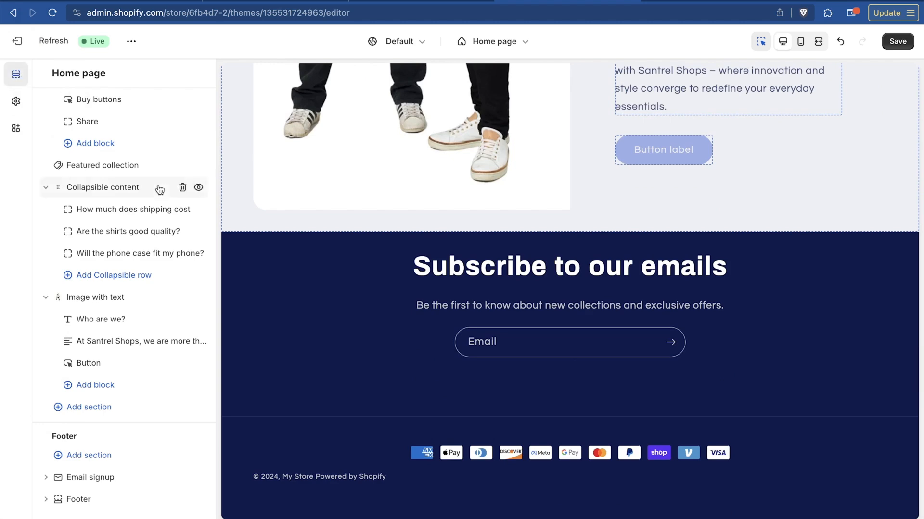
pyautogui.scroll(10, 160, 189)
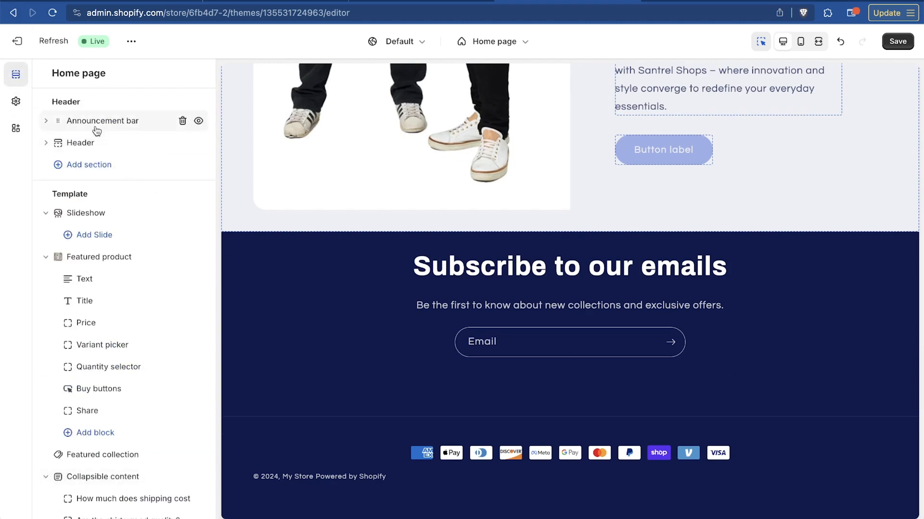
pyautogui.scroll(15, 406, 225)
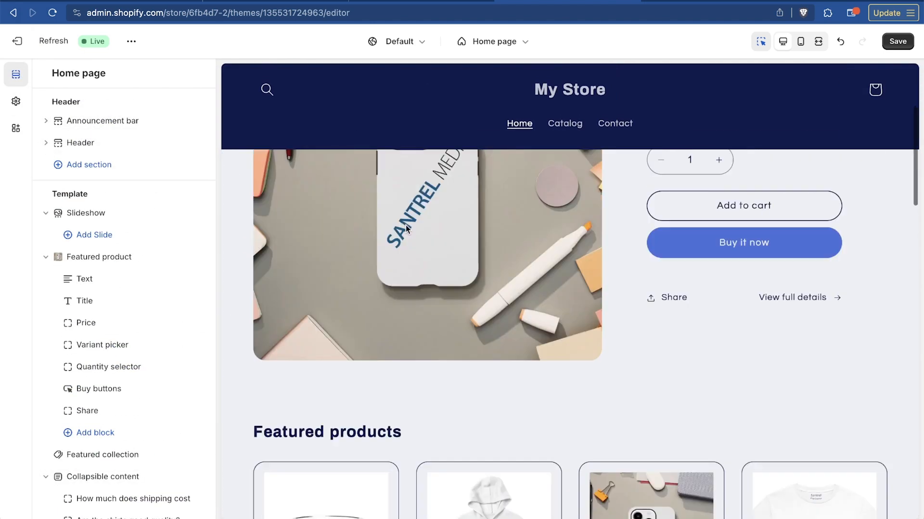
pyautogui.scroll(4, 406, 225)
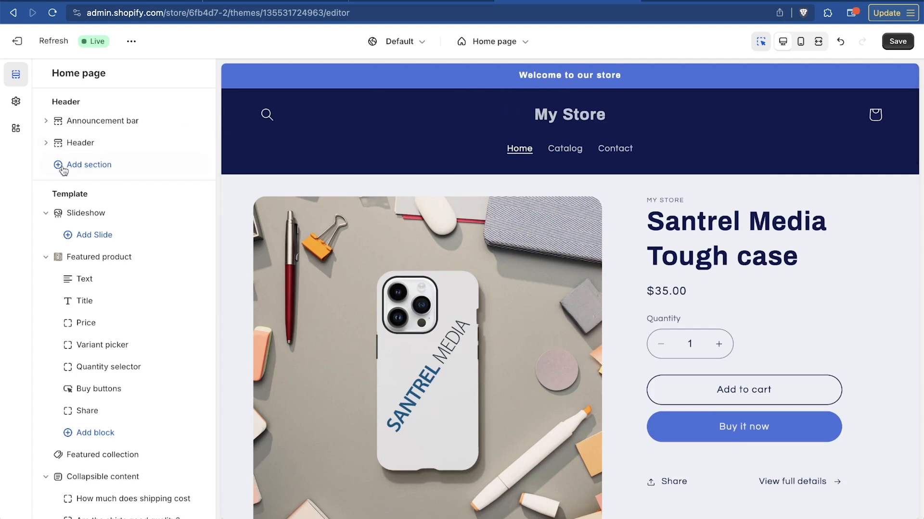
# Review the announcement bar's color scheme, social media icon, auto-rotation, country/region and language selector settings
pyautogui.click(101, 122)
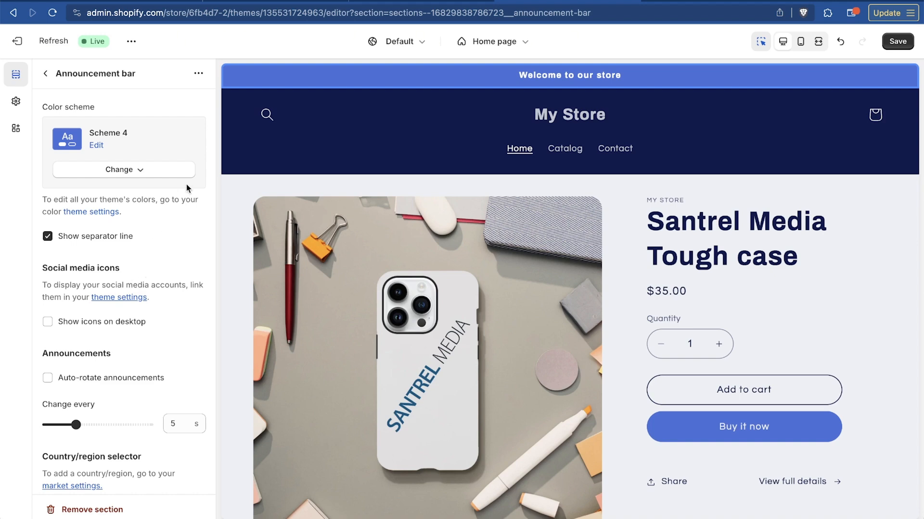
pyautogui.scroll(-5, 156, 331)
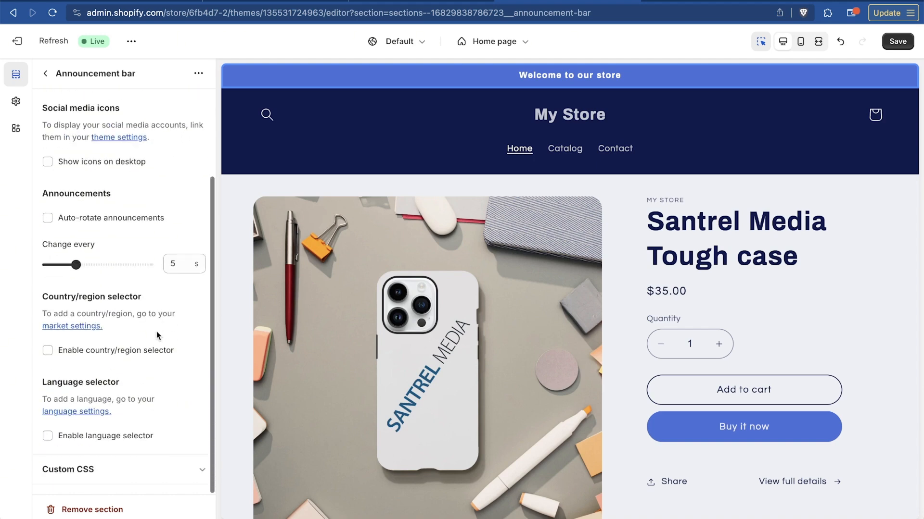
pyautogui.scroll(5, 157, 331)
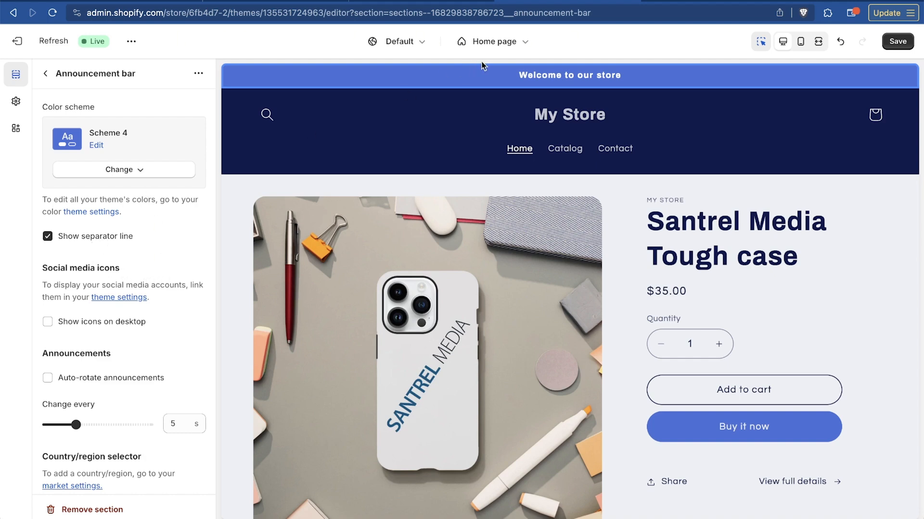
pyautogui.doubleClick(539, 77)
pyautogui.scroll(-3, 93, 340)
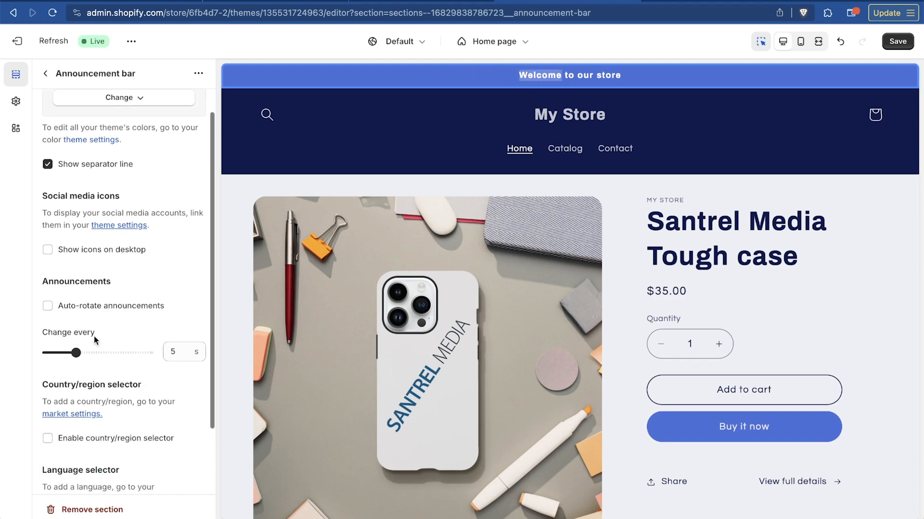
# Replace the "Welcome to our store" announcement's text with "Get 10% Off With Code MIKE"
pyautogui.click(45, 73)
pyautogui.click(43, 121)
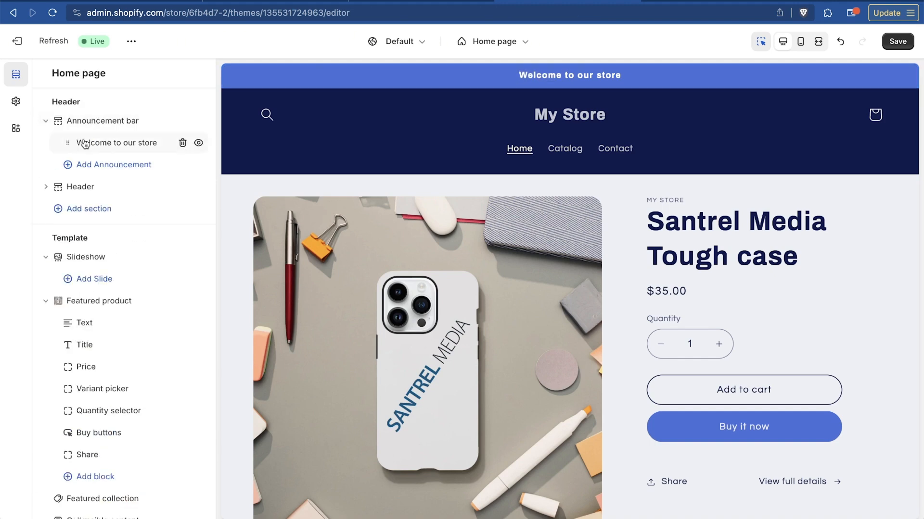
pyautogui.click(126, 144)
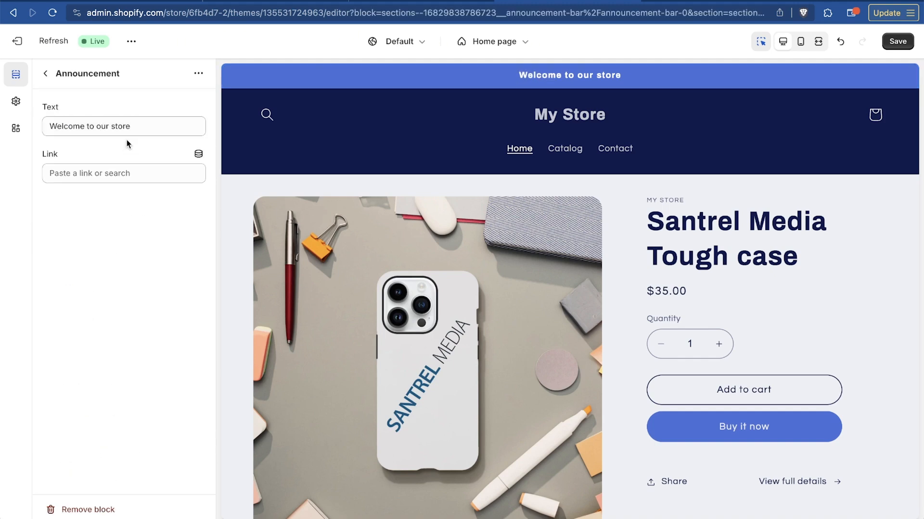
pyautogui.click(121, 125)
pyautogui.tripleClick(135, 130)
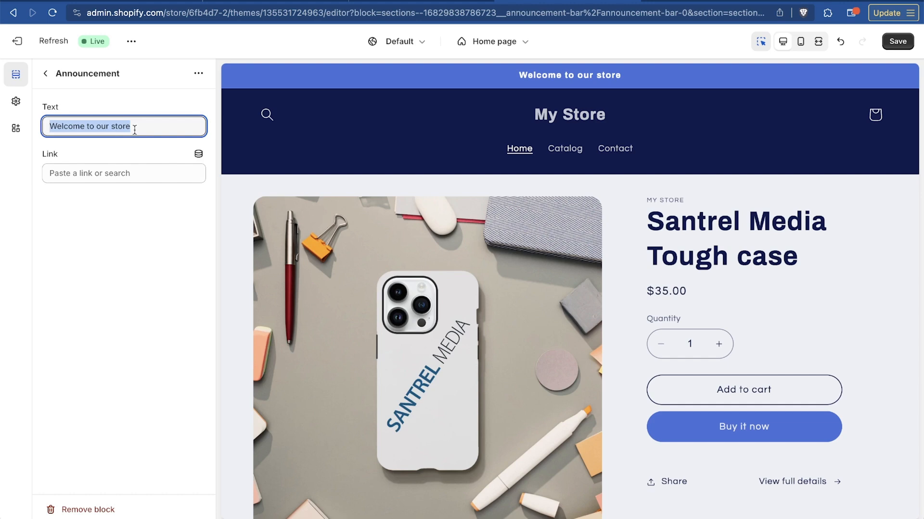
pyautogui.write('Get ')
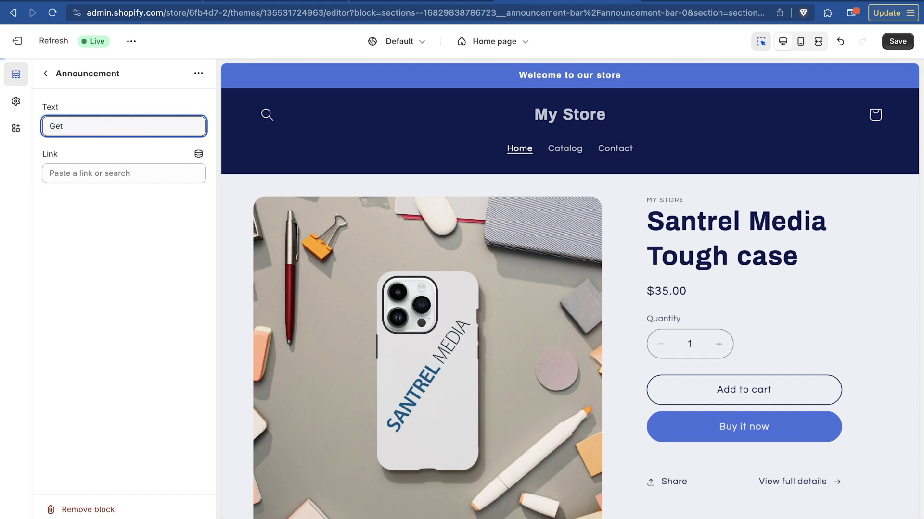
pyautogui.write('10')
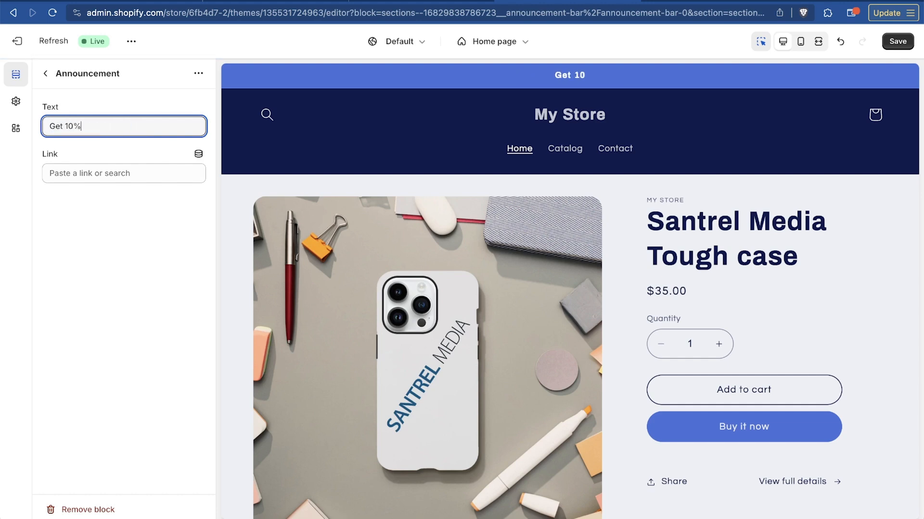
pyautogui.write('% Off With Code MIKE')
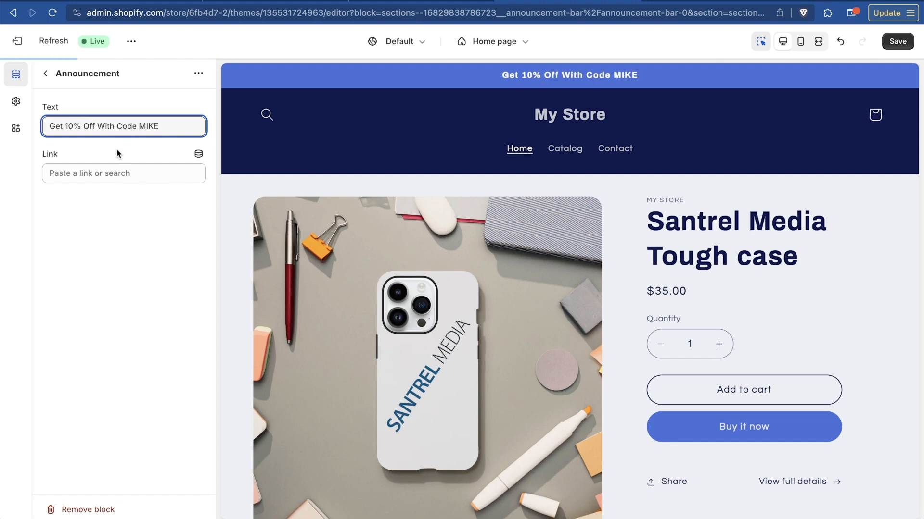
# Link the announcement to All products and follow it in the preview to check the product listing page
pyautogui.click(109, 173)
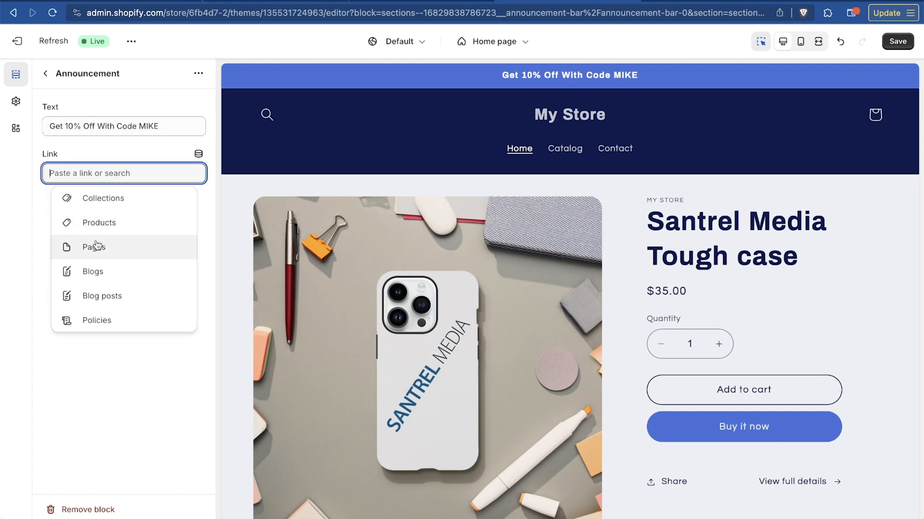
pyautogui.click(125, 226)
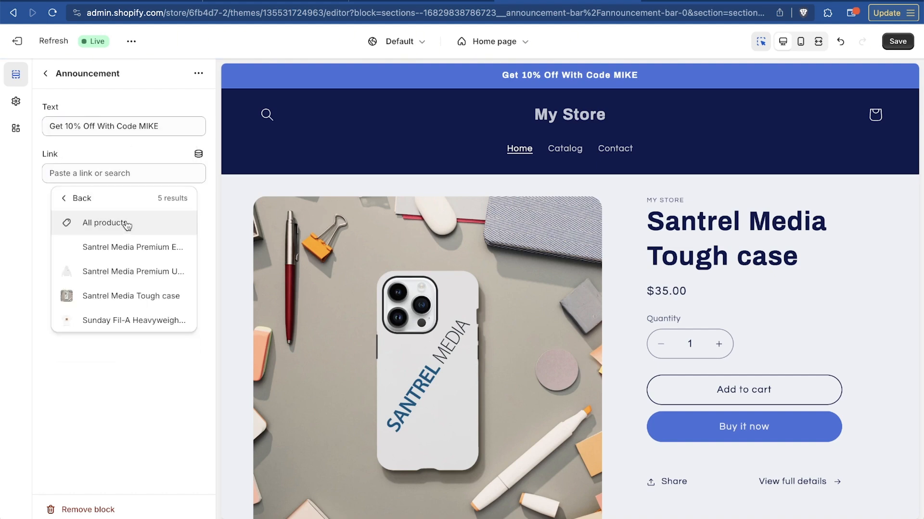
pyautogui.click(107, 222)
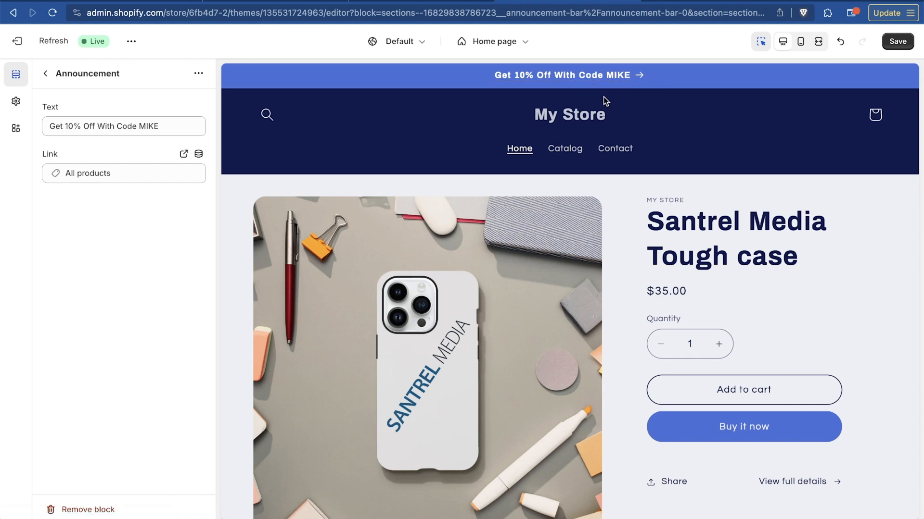
pyautogui.click(583, 83)
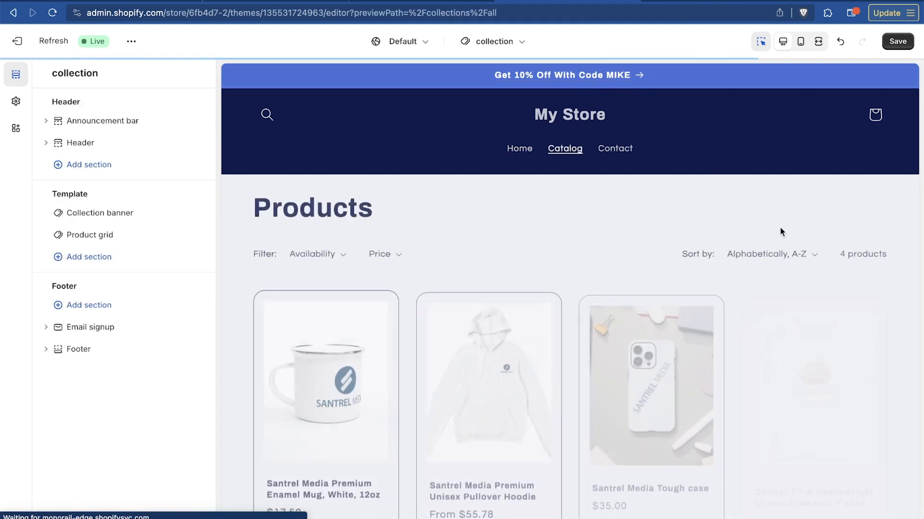
pyautogui.scroll(-7, 612, 425)
pyautogui.scroll(7, 812, 366)
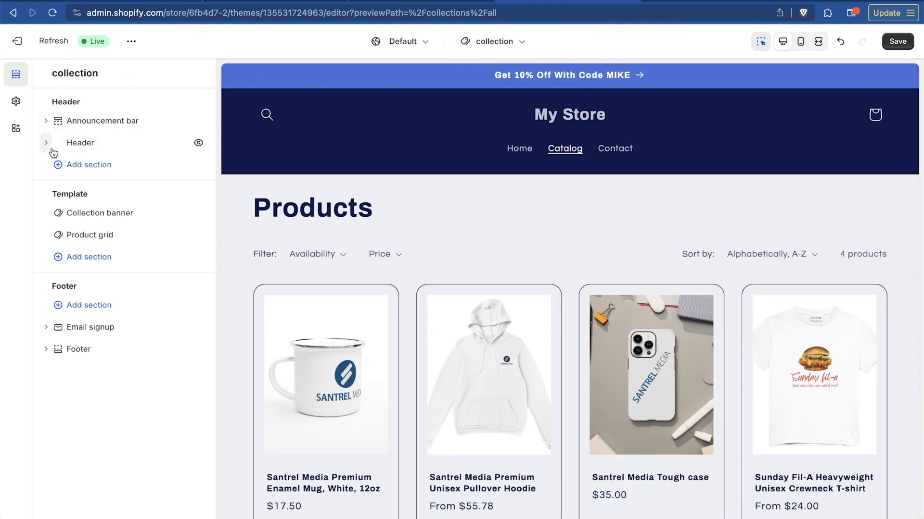
# Add a second announcement with the text starting "FREE Shipping for all customers this" and link it to the Home page collection
pyautogui.click(46, 121)
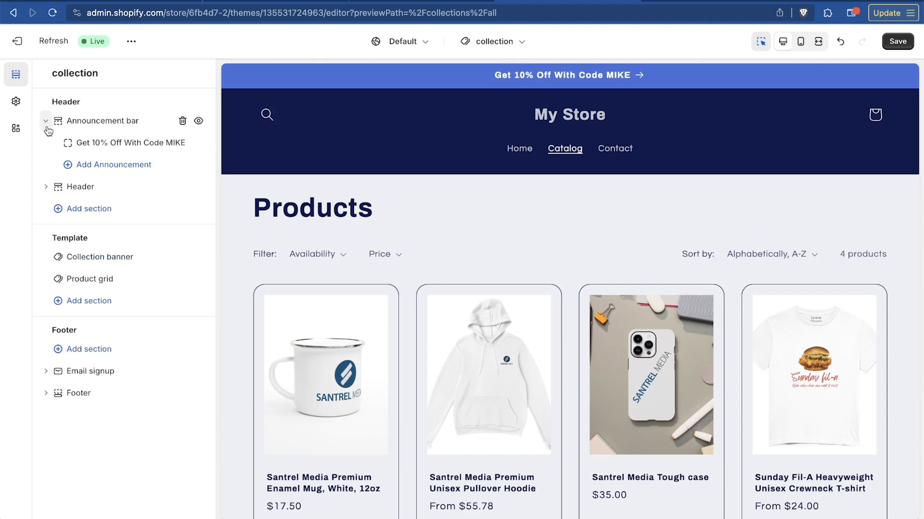
pyautogui.click(80, 168)
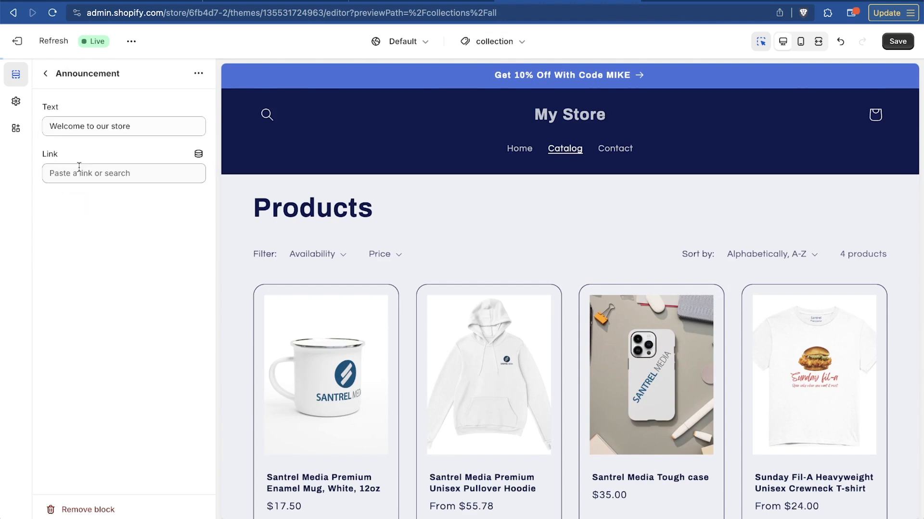
pyautogui.click(141, 126)
pyautogui.write('aF')
pyautogui.press('super+a')
pyautogui.write('G')
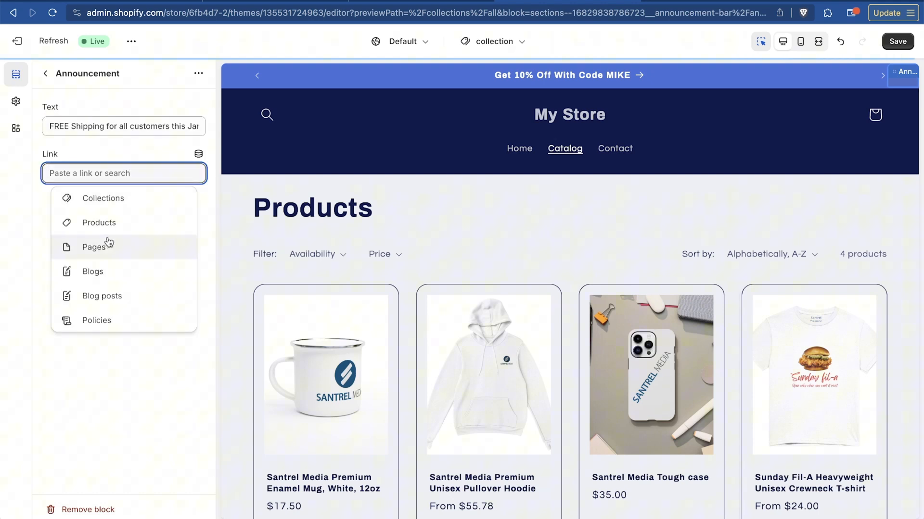
pyautogui.click(134, 206)
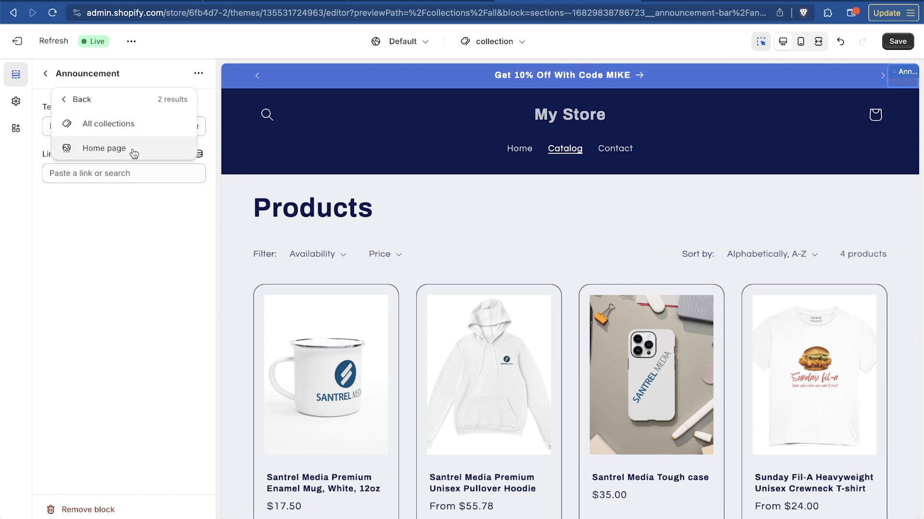
pyautogui.click(131, 149)
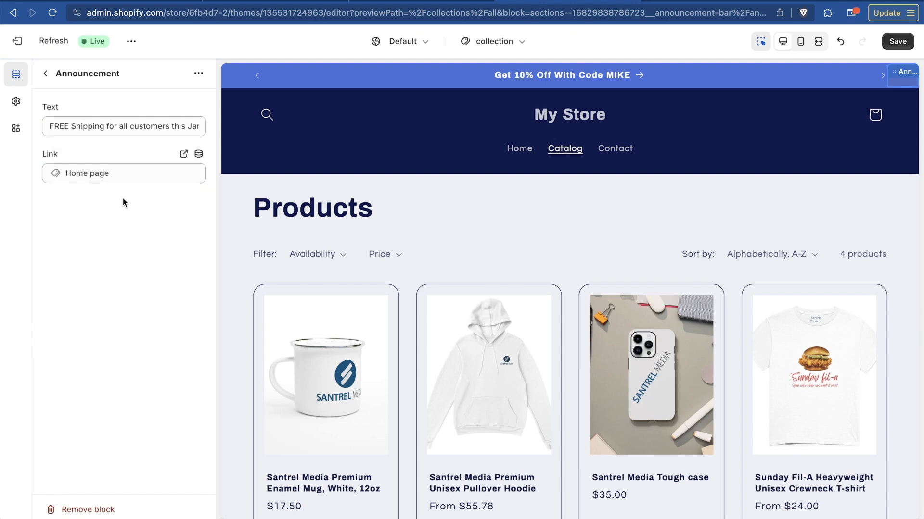
# Set the announcement bar's announcements to change every 6 seconds
pyautogui.click(46, 73)
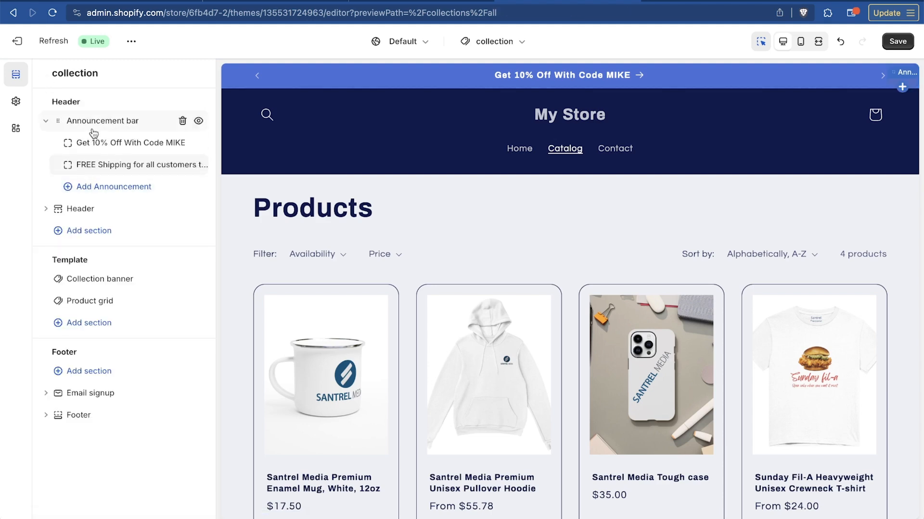
pyautogui.click(129, 118)
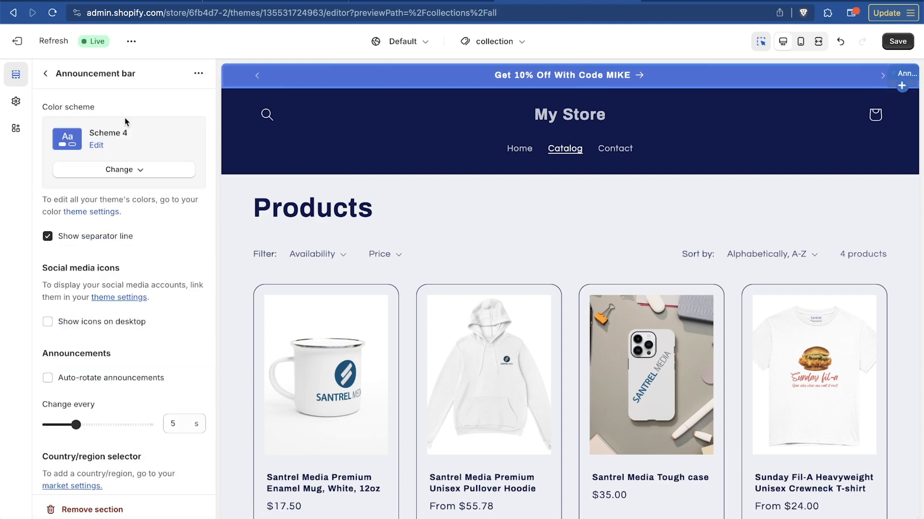
pyautogui.scroll(-3, 149, 331)
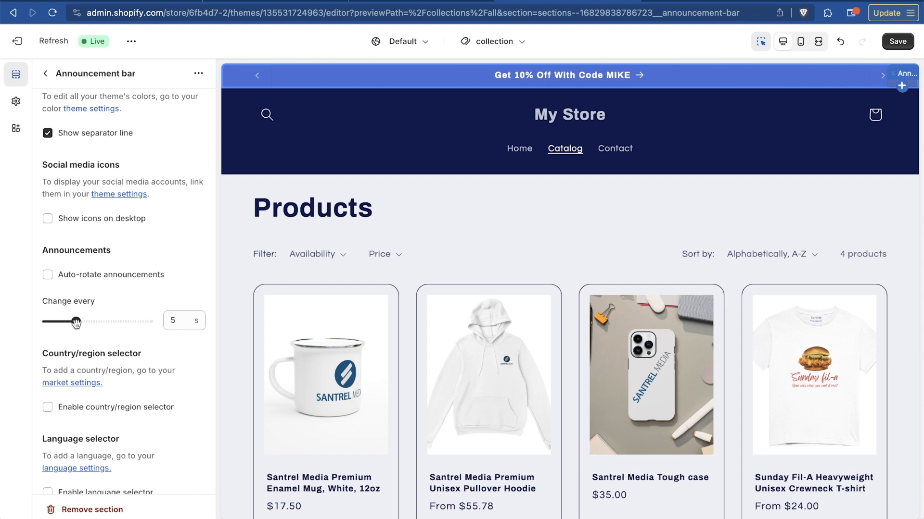
pyautogui.moveTo(74, 325); pyautogui.dragTo(90, 324)
pyautogui.click(46, 75)
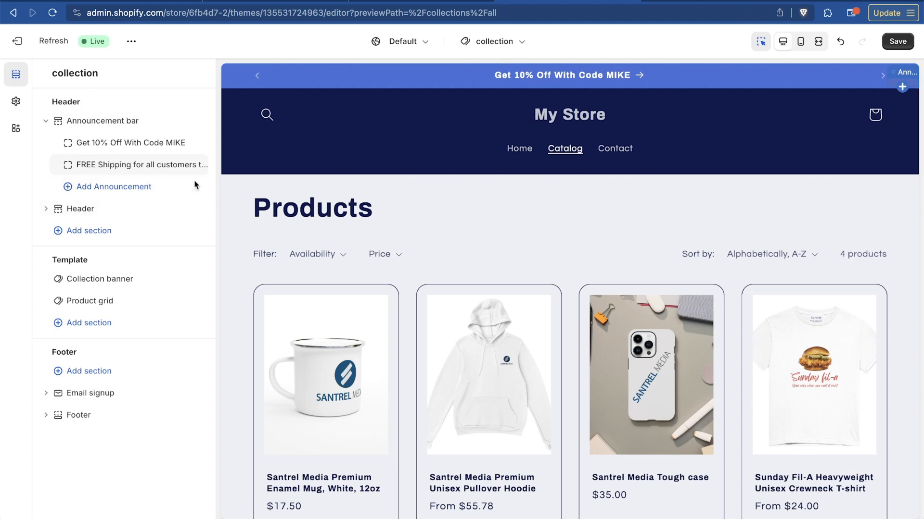
# Check which blocks the header section can take, and look at its settings and menu change options
pyautogui.click(46, 209)
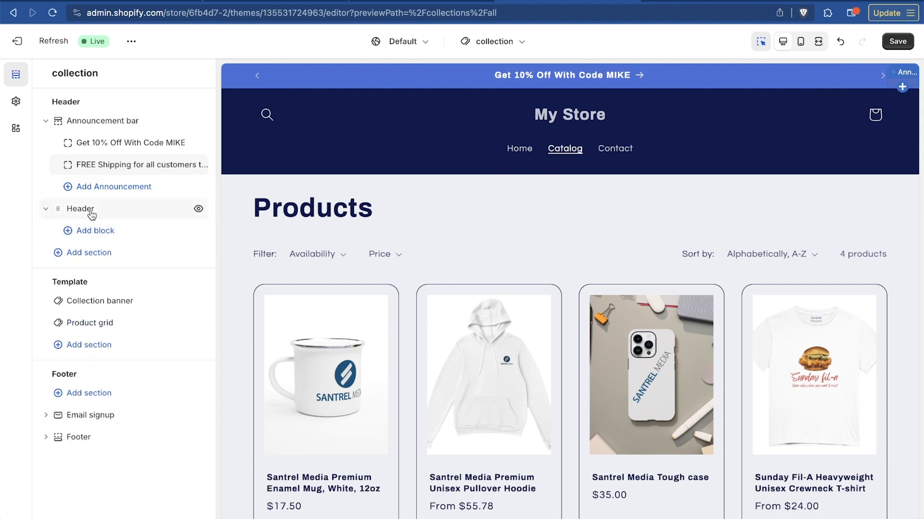
pyautogui.click(98, 230)
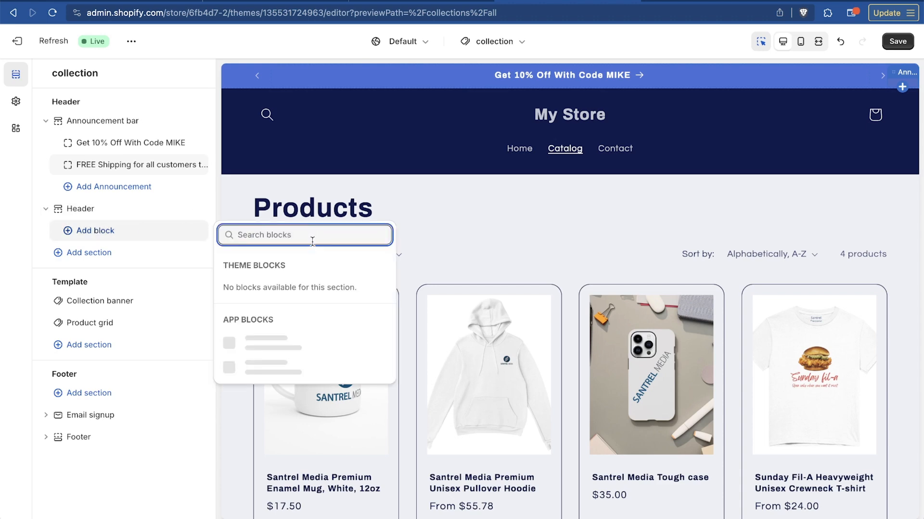
pyautogui.click(96, 208)
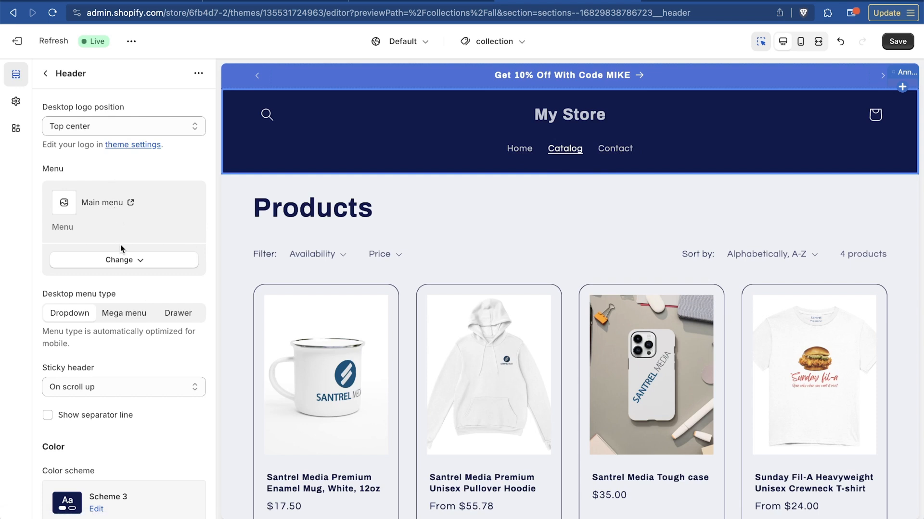
pyautogui.click(129, 259)
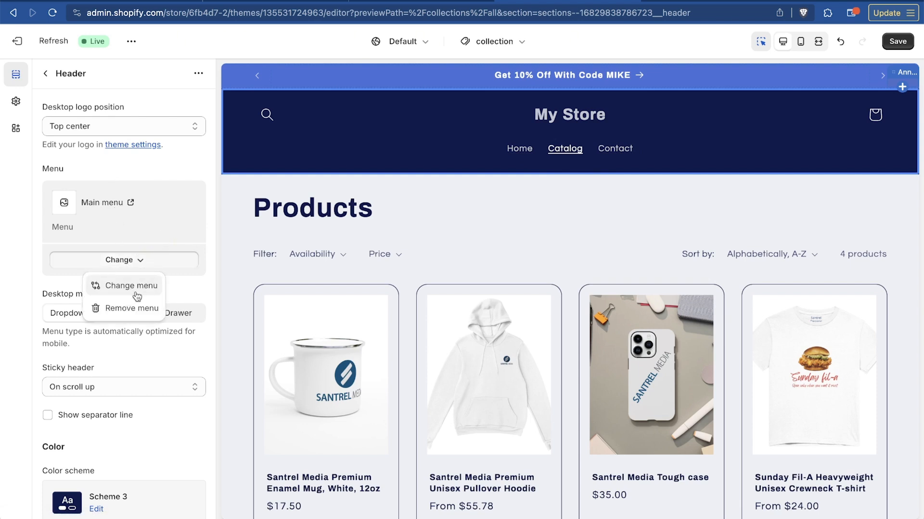
pyautogui.click(114, 262)
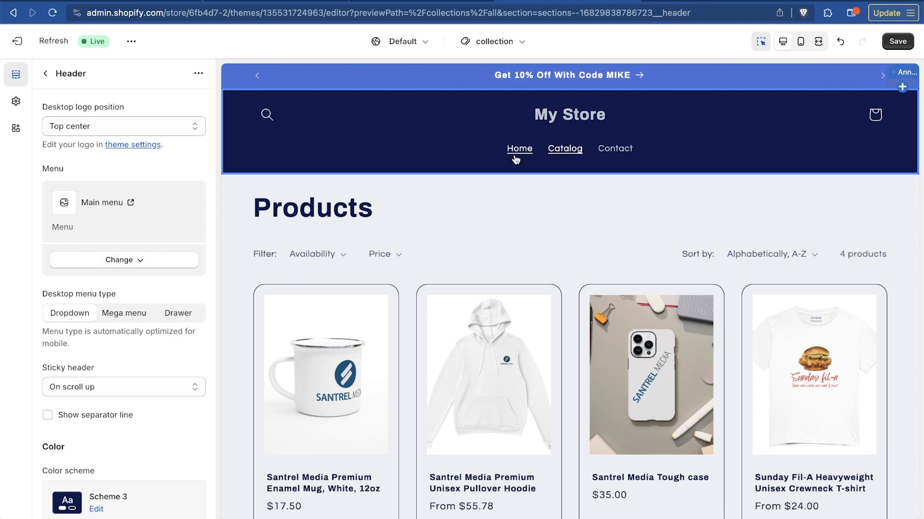
# Try the header's Mega menu and Drawer desktop menu types, open the drawer menu in the preview, and return to Dropdown
pyautogui.click(126, 313)
pyautogui.click(174, 314)
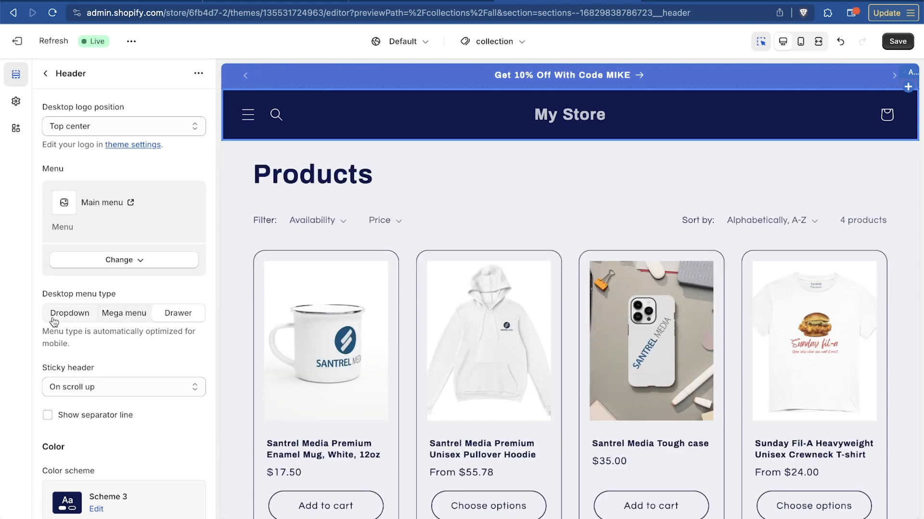
pyautogui.click(257, 123)
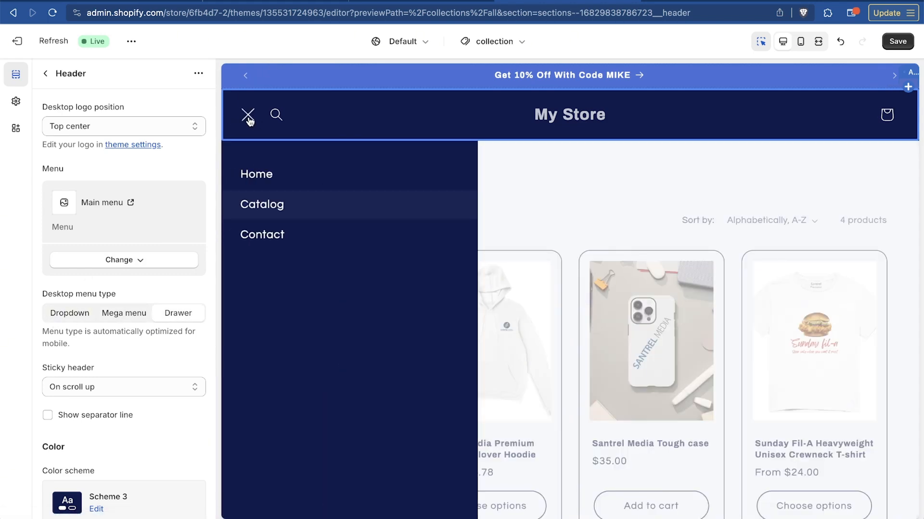
pyautogui.click(249, 117)
pyautogui.click(140, 316)
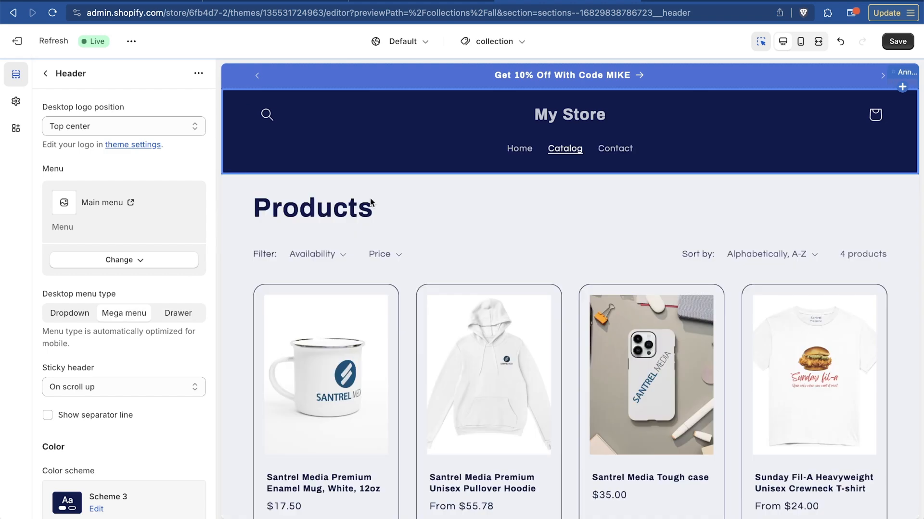
pyautogui.click(62, 319)
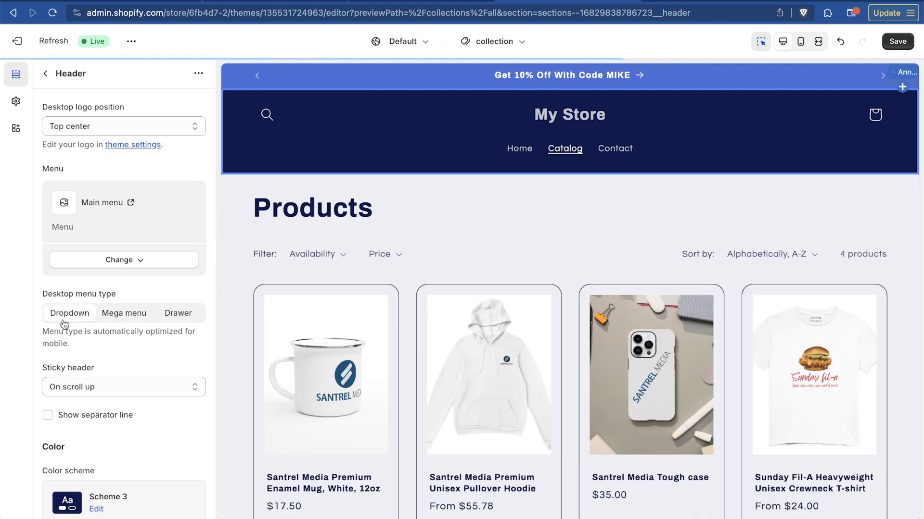
# Check how the header's On scroll up sticky behavior works while moving through the Products page preview
pyautogui.scroll(-5, 129, 328)
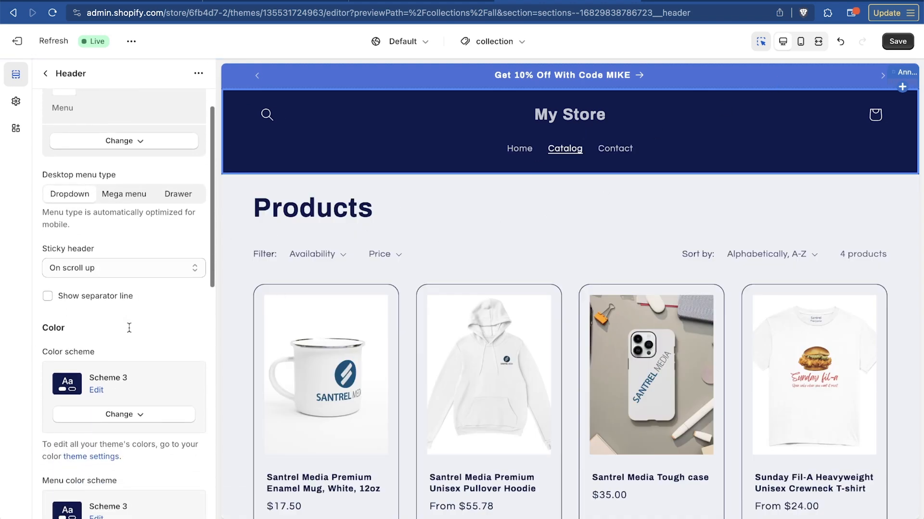
pyautogui.scroll(-8, 504, 242)
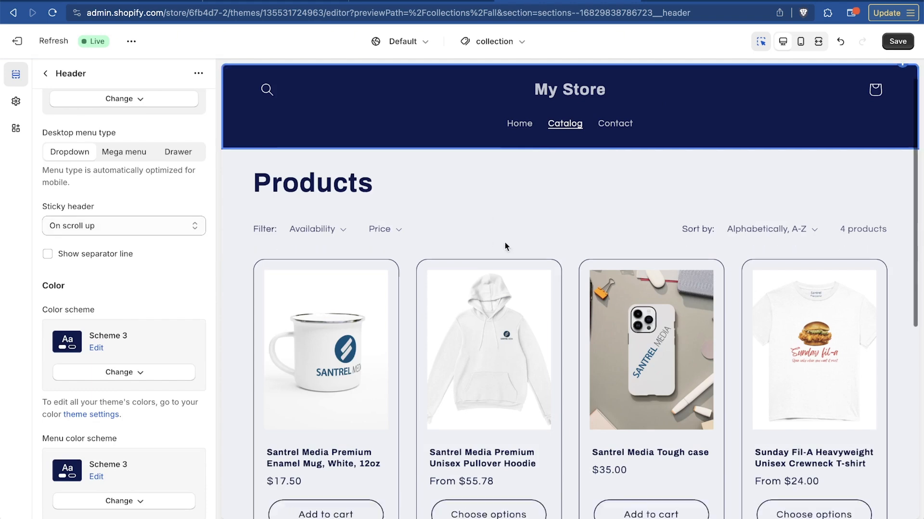
pyautogui.scroll(2, 504, 241)
pyautogui.scroll(-2, 504, 246)
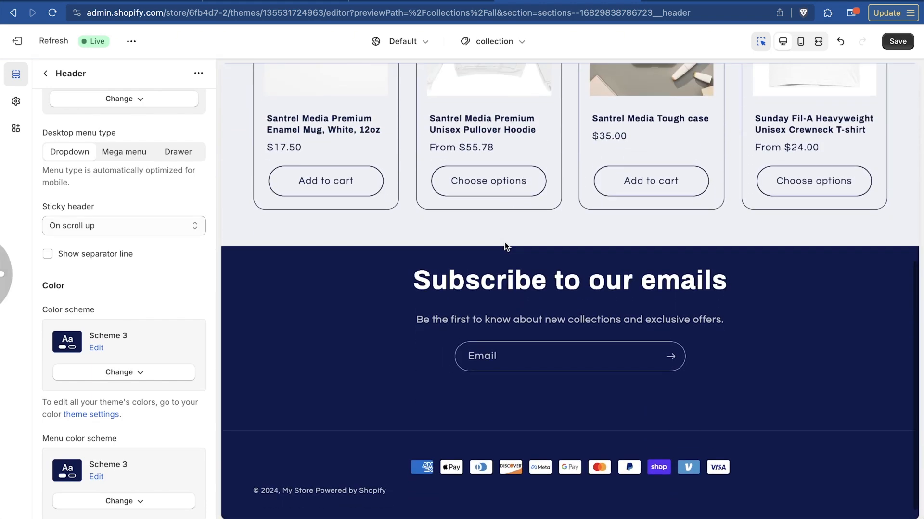
pyautogui.scroll(2, 505, 247)
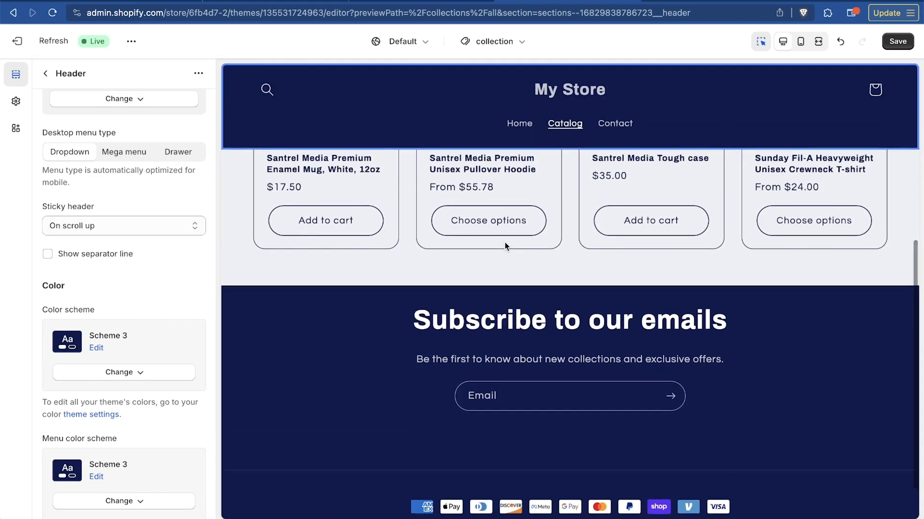
pyautogui.scroll(9, 505, 247)
# Try the sticky header's Always and Always, reduce logo size options in the preview, and return to On scroll up
pyautogui.click(144, 225)
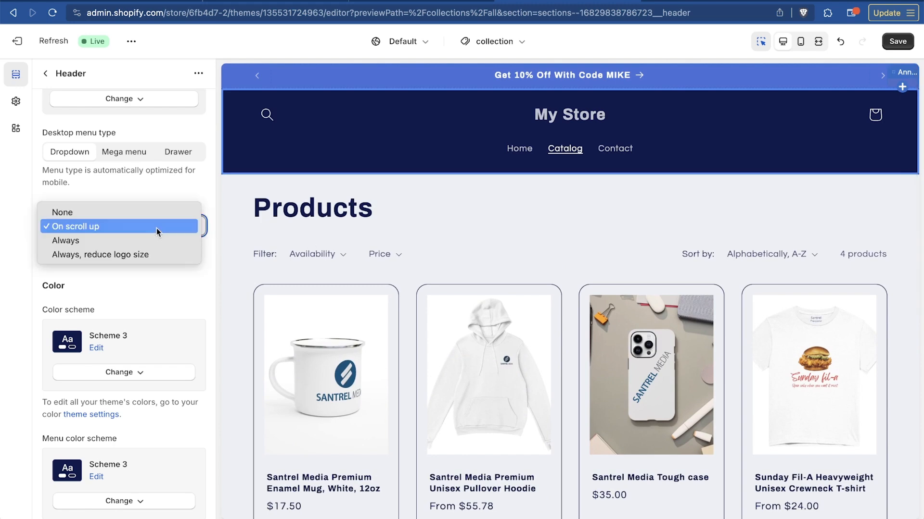
pyautogui.click(150, 240)
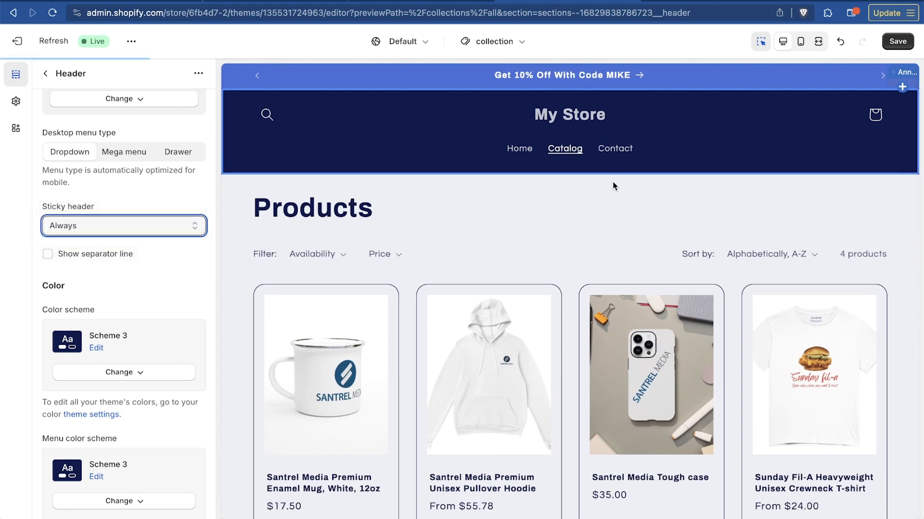
pyautogui.scroll(-8, 611, 184)
pyautogui.scroll(8, 613, 186)
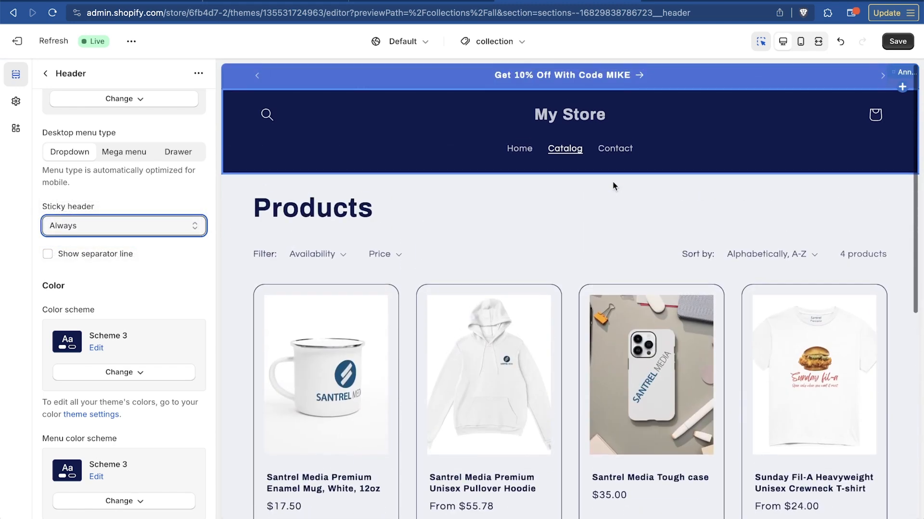
pyautogui.click(108, 232)
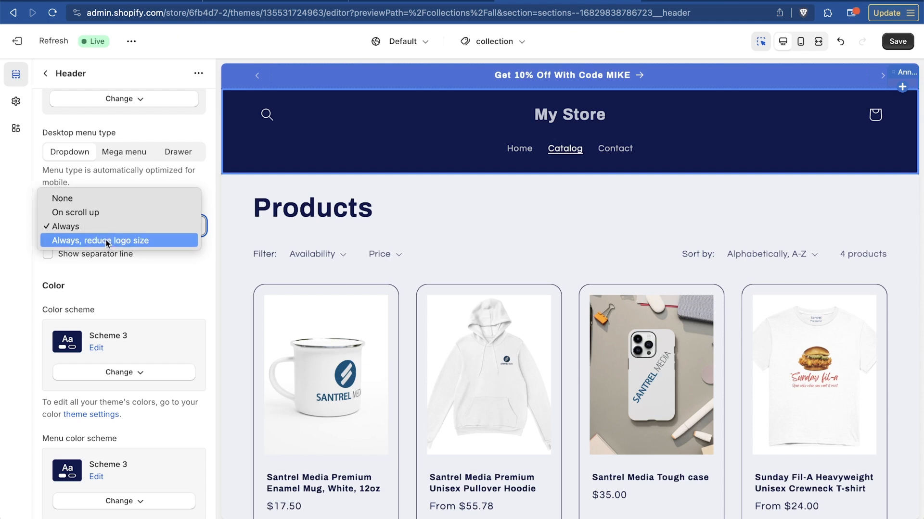
pyautogui.click(106, 240)
pyautogui.scroll(-5, 579, 203)
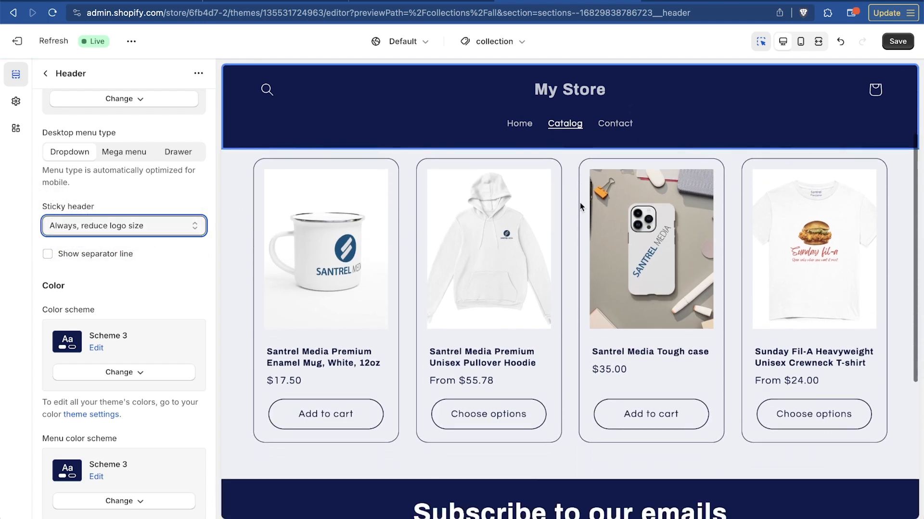
pyautogui.scroll(5, 579, 203)
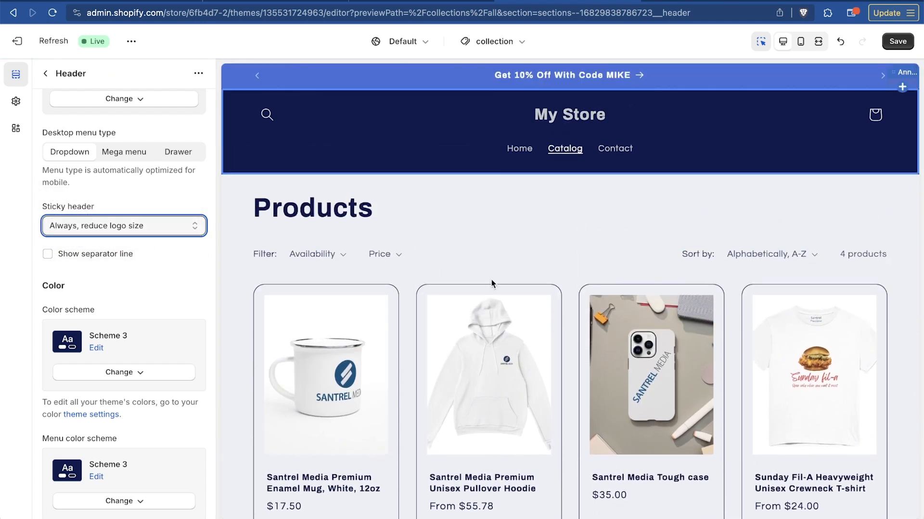
pyautogui.click(204, 230)
pyautogui.click(72, 197)
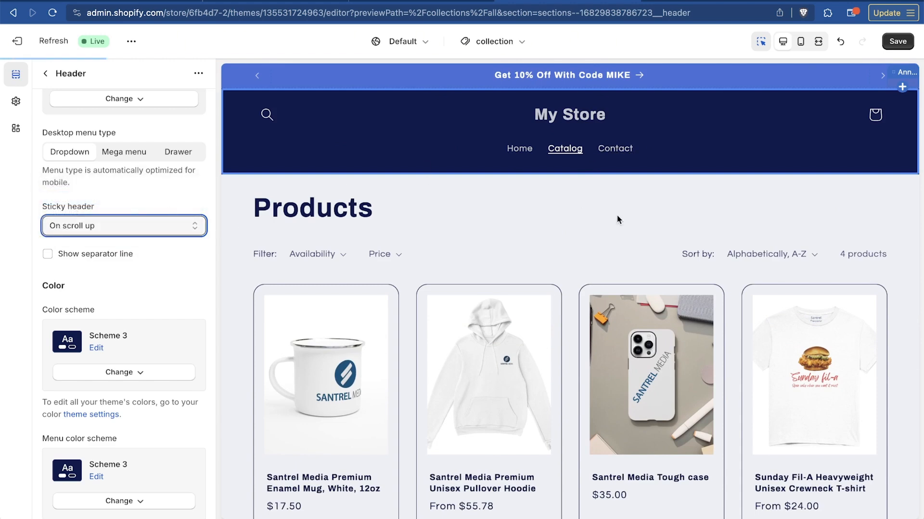
# Recheck the On scroll up sticky header by moving down and back up the product list in the preview
pyautogui.scroll(-3, 617, 215)
pyautogui.scroll(3, 617, 215)
pyautogui.scroll(-3, 616, 215)
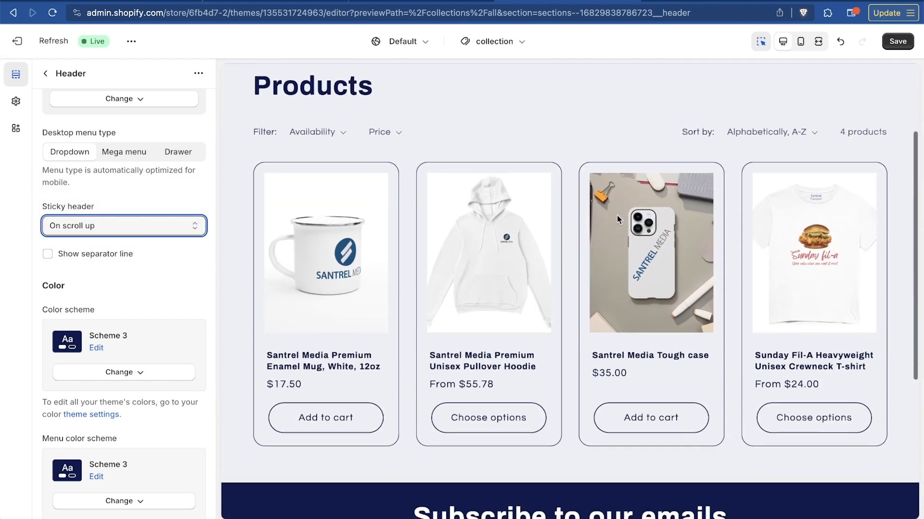
pyautogui.scroll(-3, 617, 215)
pyautogui.scroll(1, 617, 215)
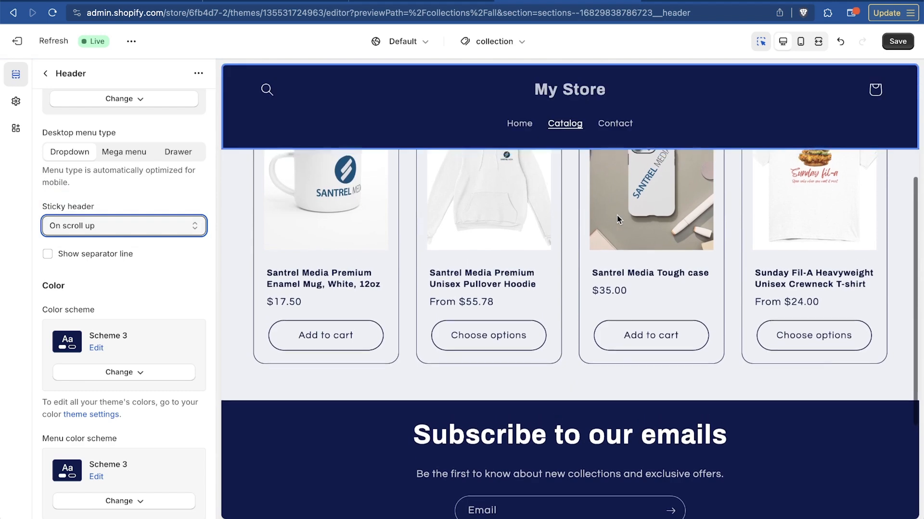
pyautogui.scroll(2, 617, 215)
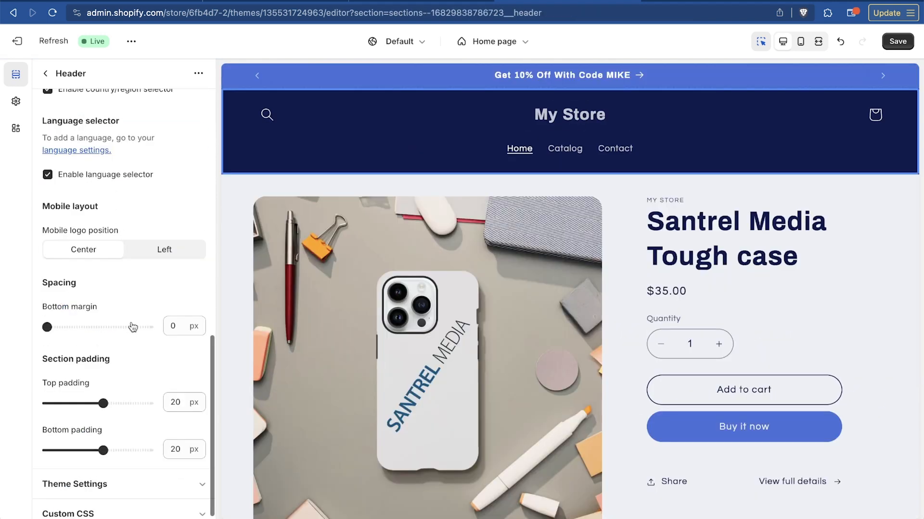
# Look over the remaining header settings and save the theme changes
pyautogui.scroll(-1, 135, 339)
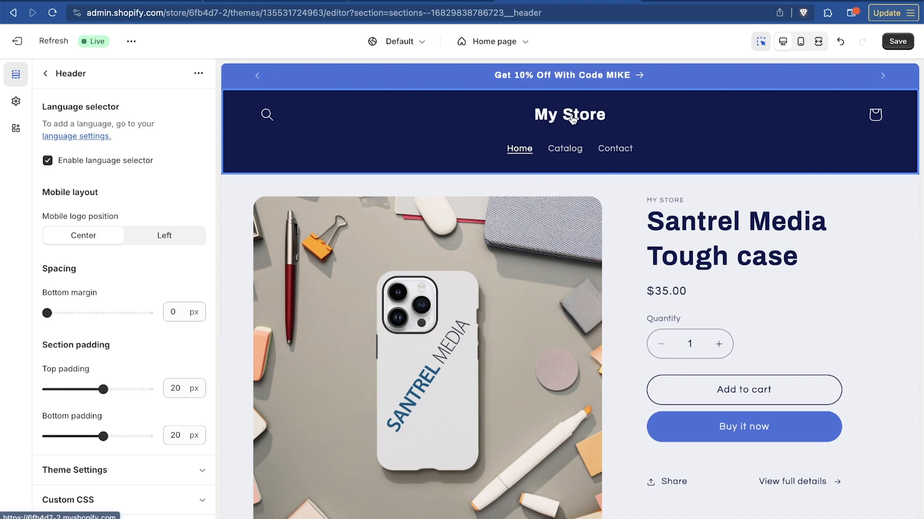
pyautogui.scroll(3, 99, 391)
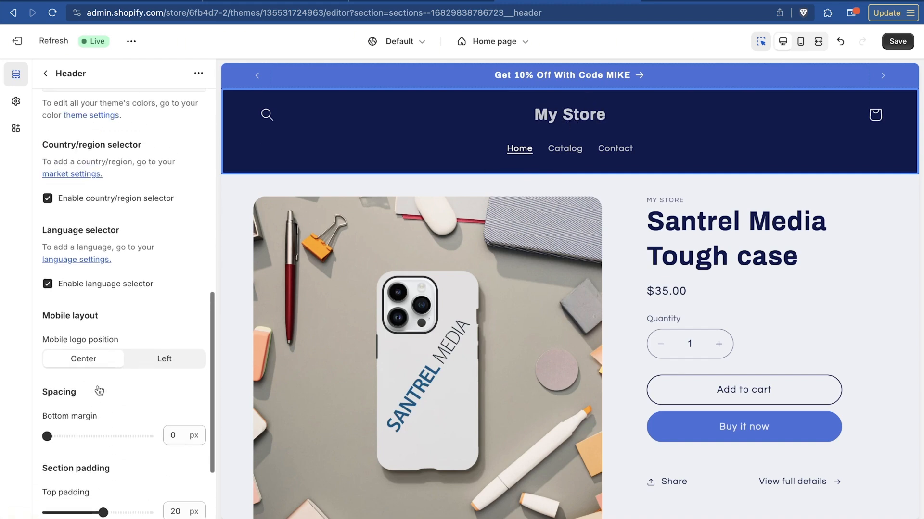
pyautogui.scroll(8, 99, 391)
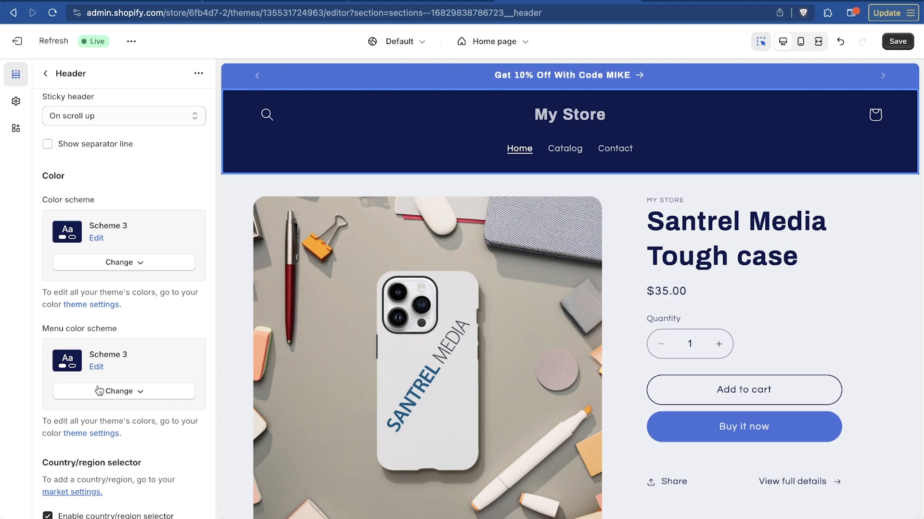
pyautogui.scroll(7, 99, 391)
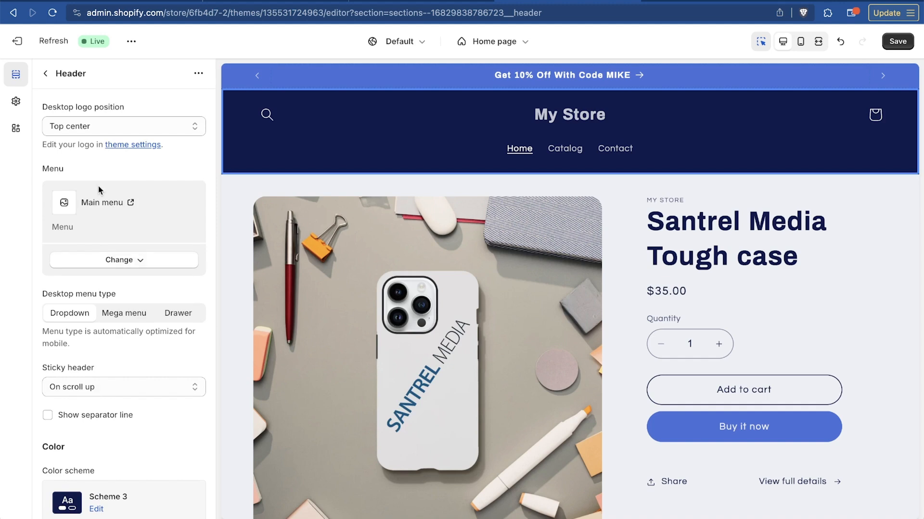
pyautogui.click(903, 43)
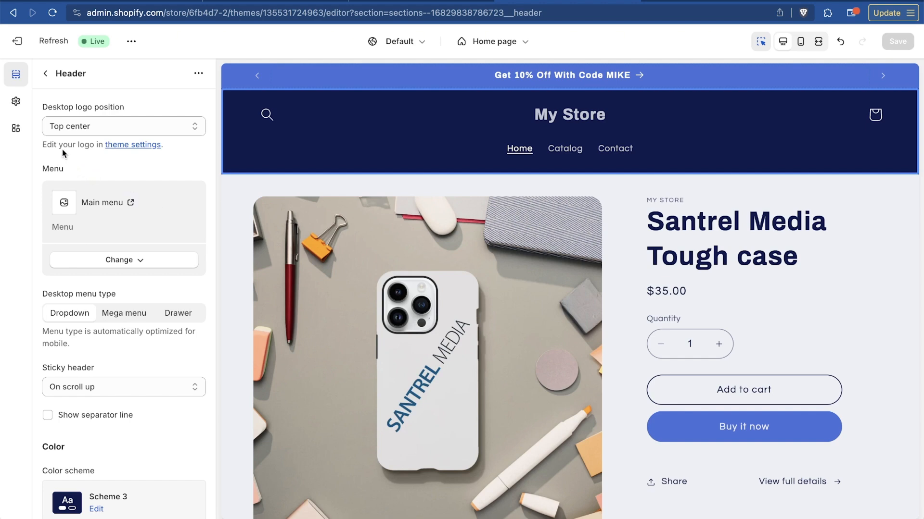
# Upload Santrel_Logo_A.png from the LOGOS folder and use it as the store logo in the theme settings
pyautogui.click(127, 145)
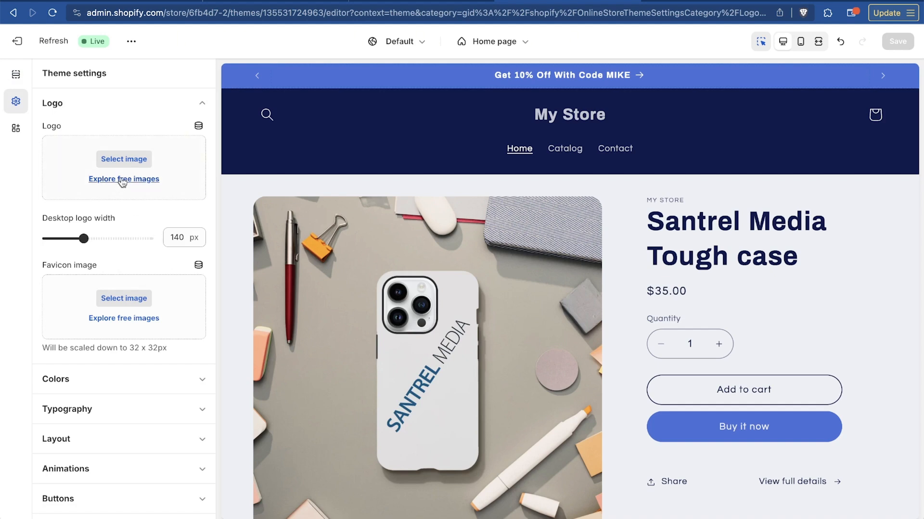
pyautogui.click(135, 164)
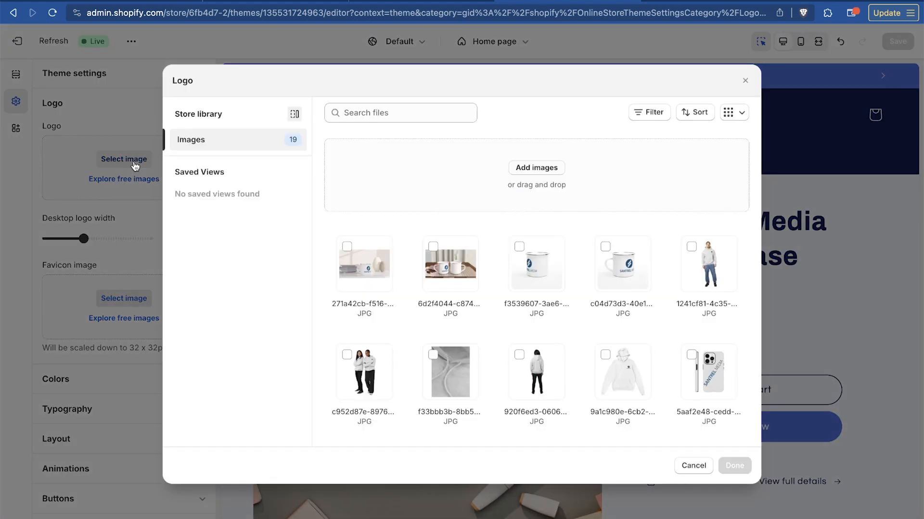
pyautogui.scroll(-2, 558, 274)
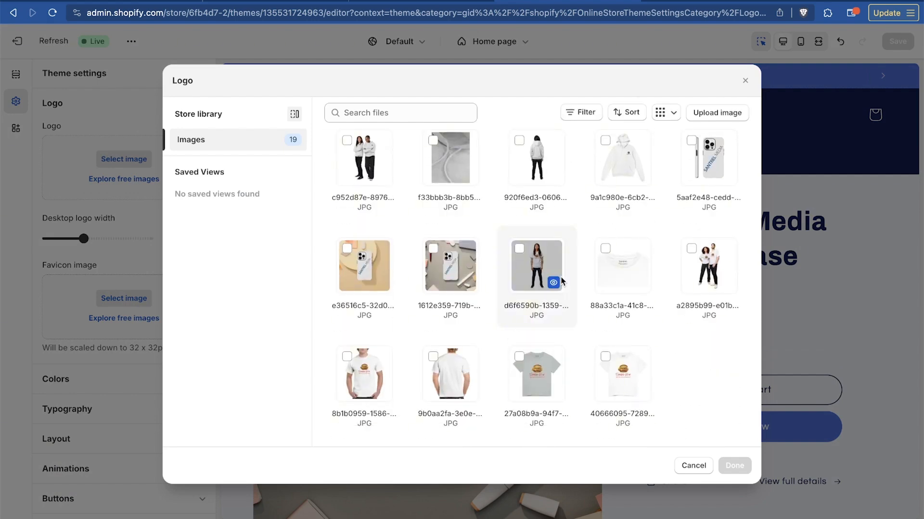
pyautogui.scroll(2, 505, 217)
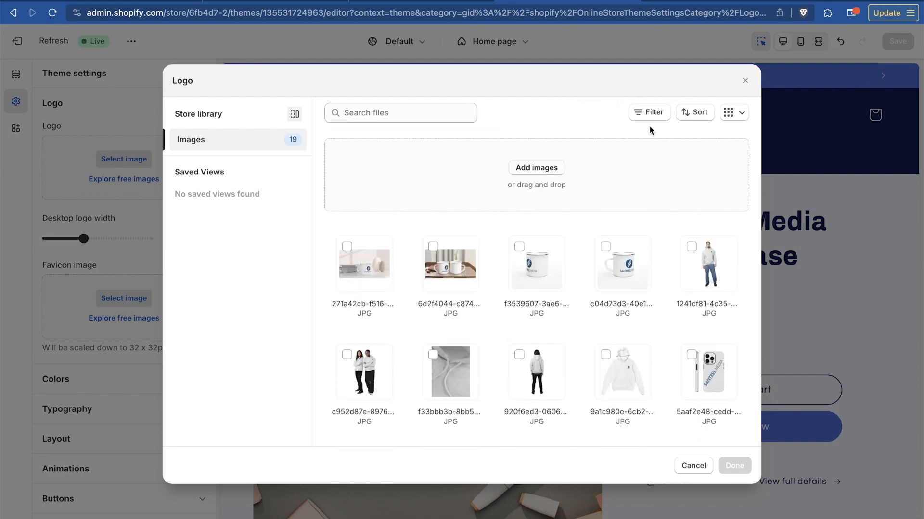
pyautogui.click(521, 163)
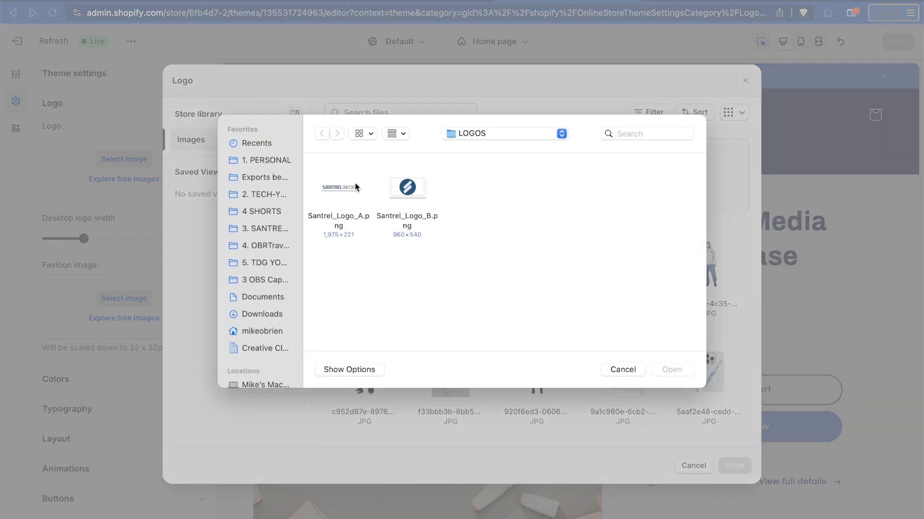
pyautogui.click(334, 192)
pyautogui.doubleClick(334, 193)
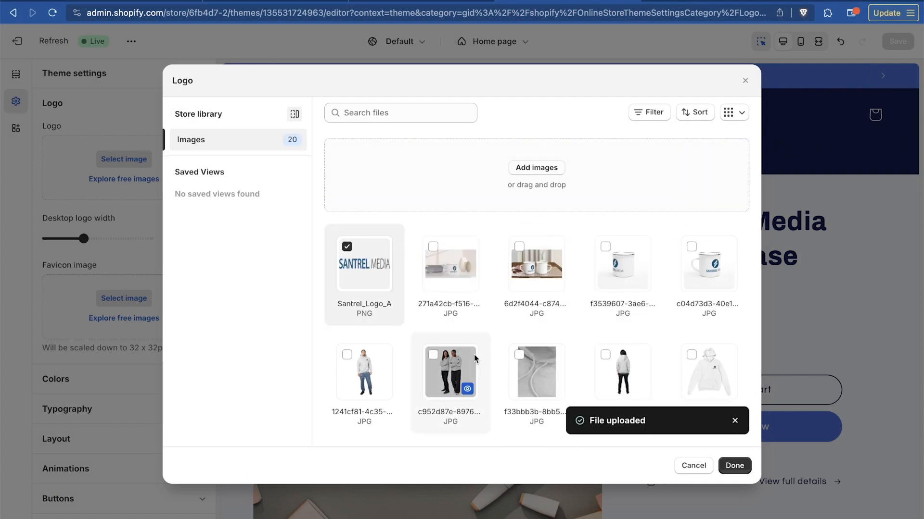
pyautogui.click(735, 468)
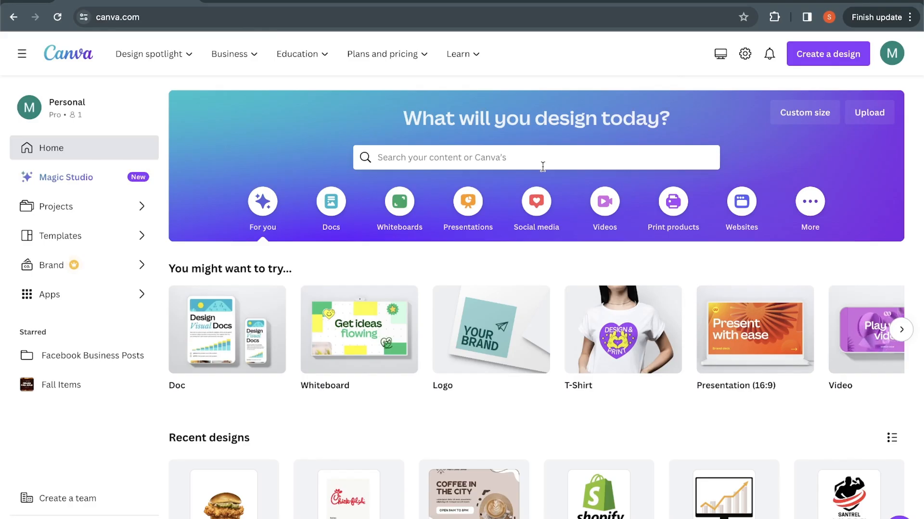
# Switch to Canva, search its templates for "logo", and browse the logo designs
pyautogui.click(542, 163)
pyautogui.write('la')
pyautogui.press('BackSpace')
pyautogui.write('ogo')
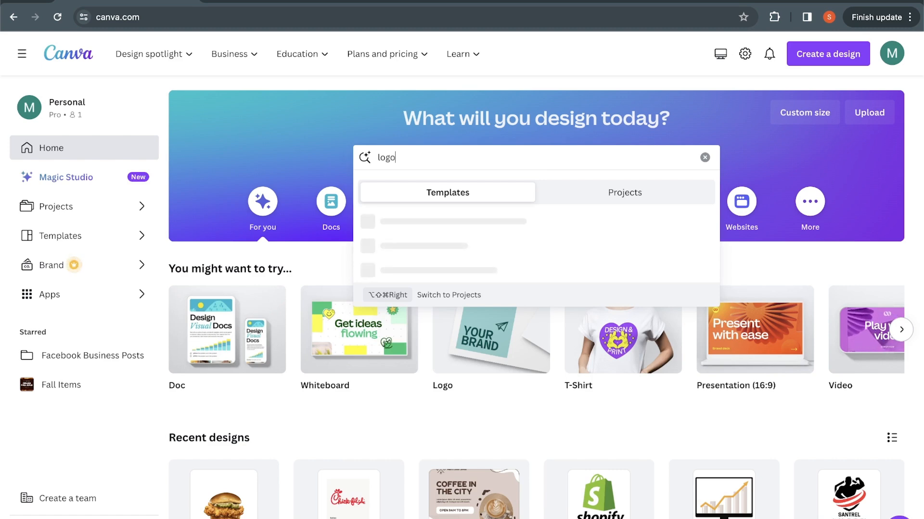
pyautogui.press('Return')
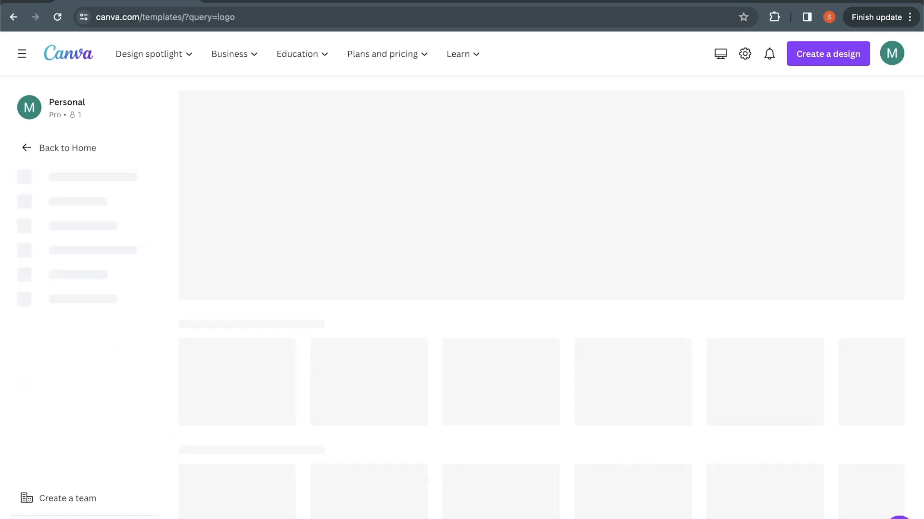
pyautogui.scroll(-2, 244, 205)
pyautogui.scroll(-1, 243, 204)
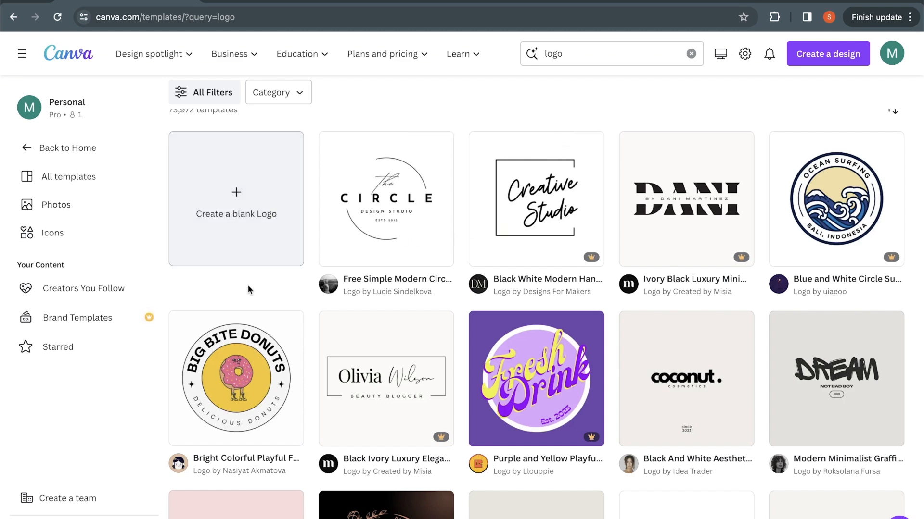
pyautogui.scroll(-2, 613, 280)
pyautogui.scroll(-2, 612, 283)
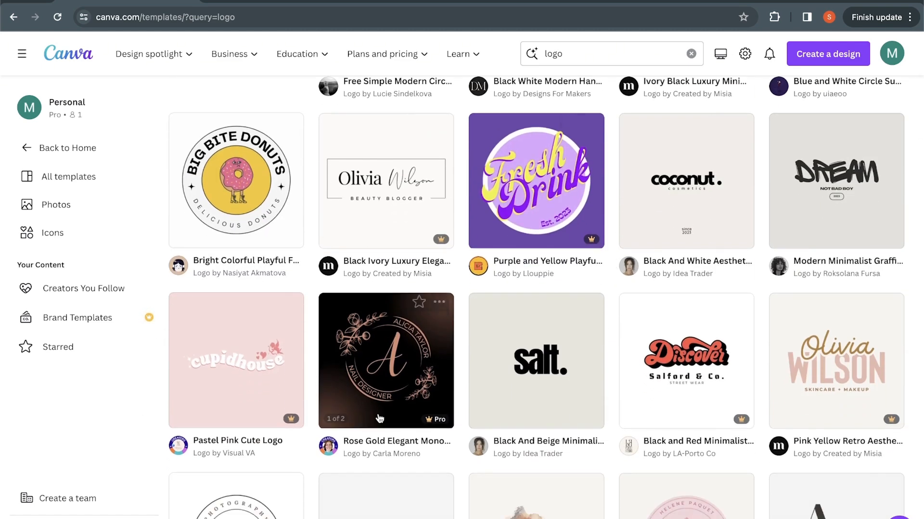
pyautogui.scroll(6, 612, 282)
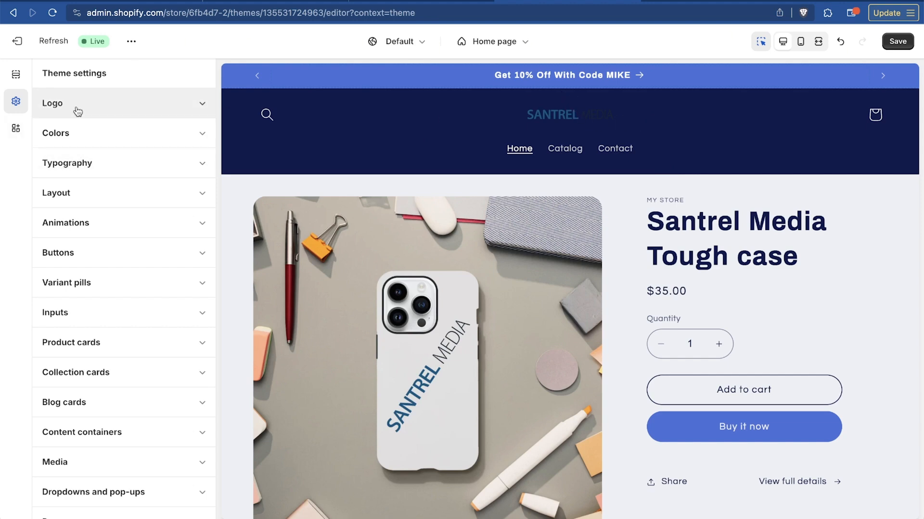
# Return to the Shopify theme editor and examine the header's color schemes, country and language selectors, mobile layout and the page's footer
pyautogui.click(130, 111)
pyautogui.scroll(-5, 128, 497)
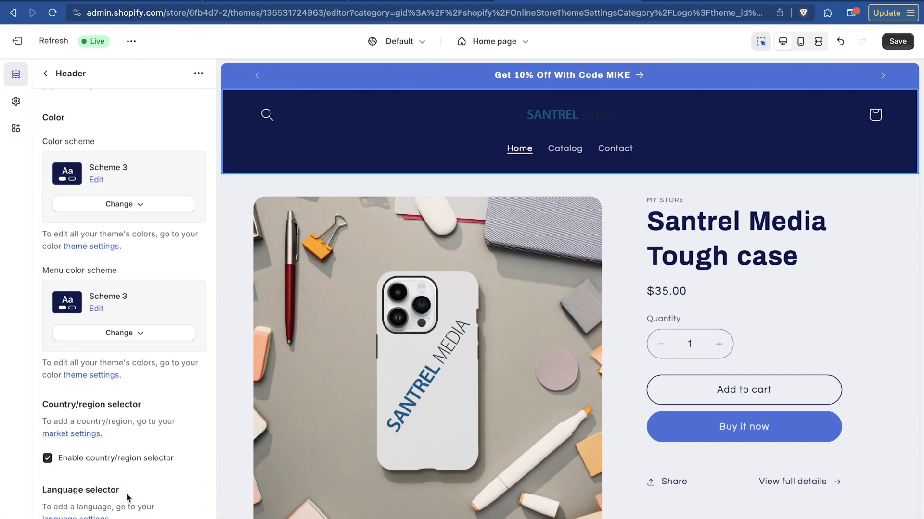
pyautogui.scroll(-10, 690, 407)
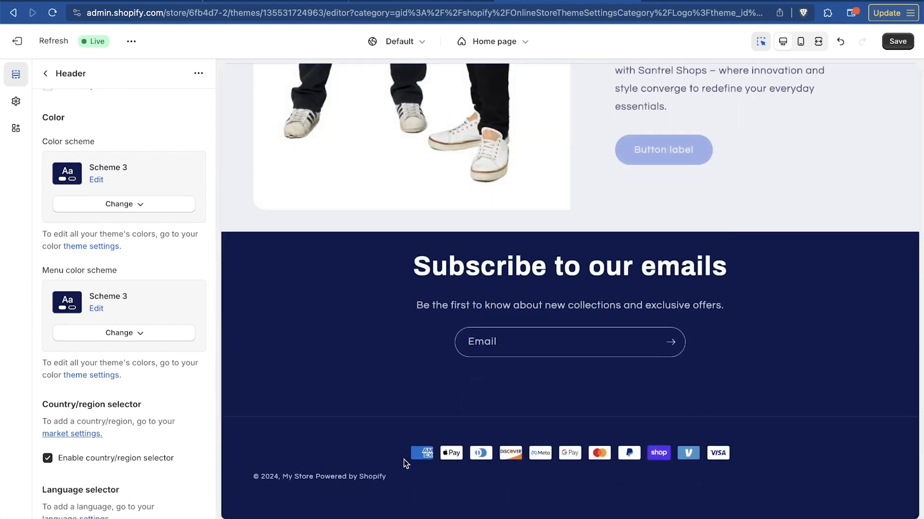
pyautogui.scroll(15, 666, 405)
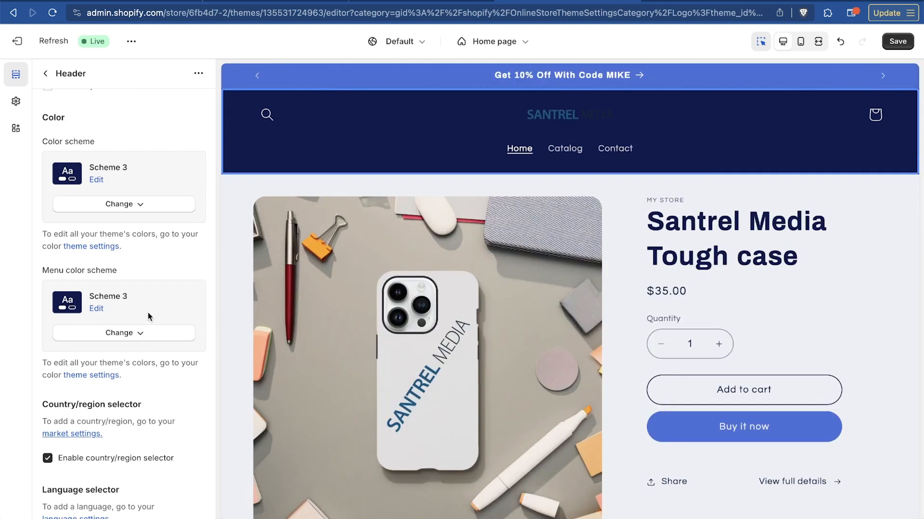
pyautogui.scroll(-4, 148, 313)
pyautogui.scroll(-2, 148, 312)
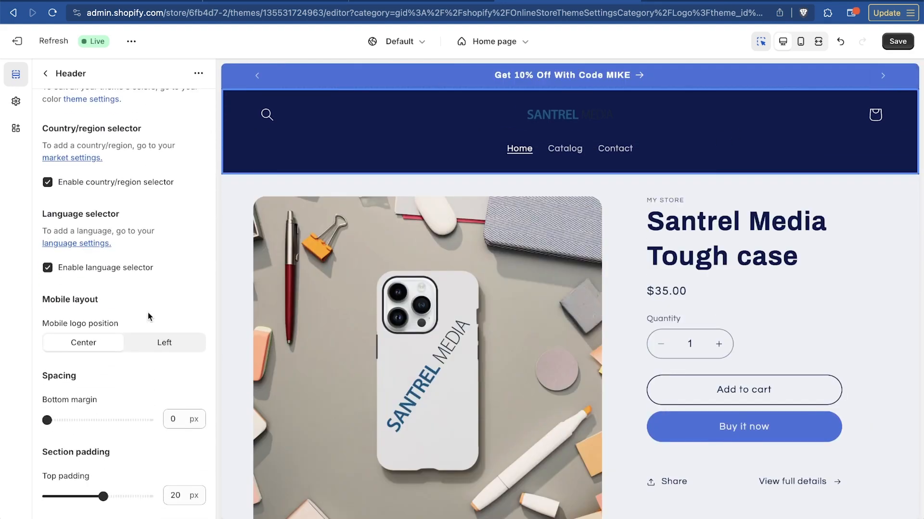
# In the header's theme settings, enter the store's Twitter profile URL
pyautogui.scroll(-8, 148, 316)
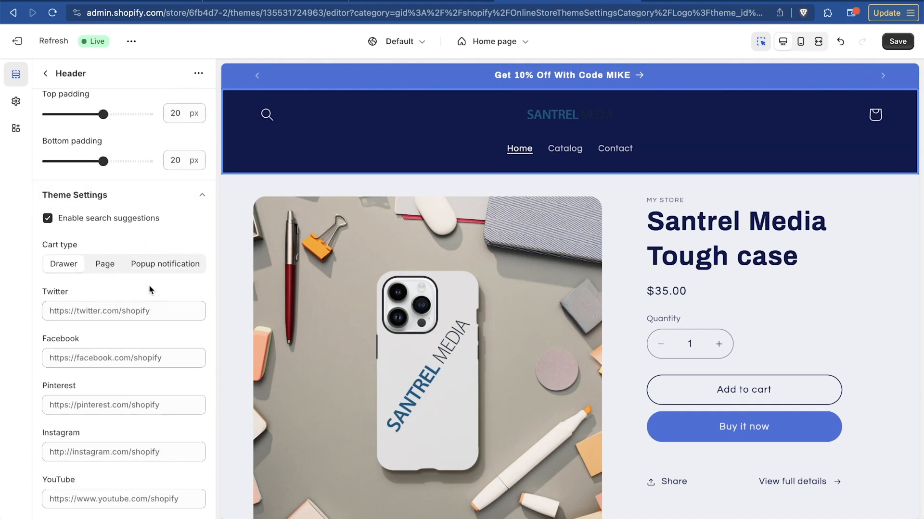
pyautogui.click(206, 207)
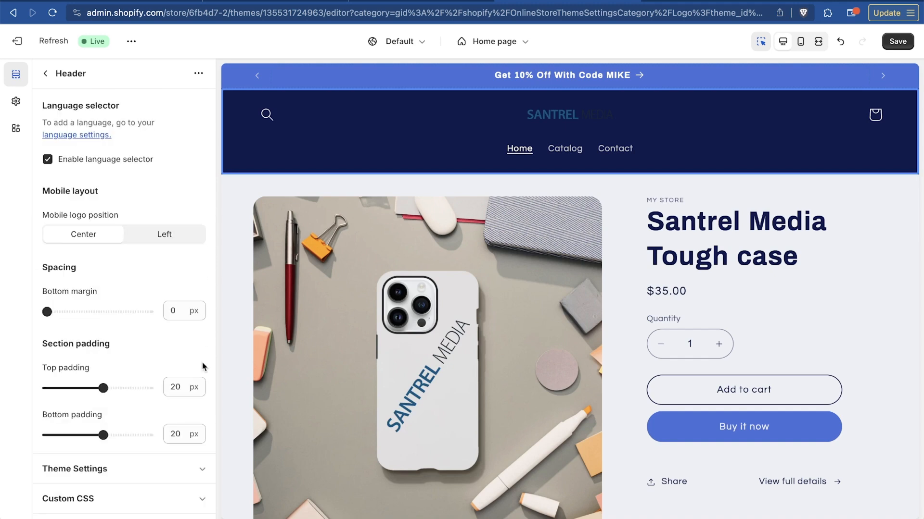
pyautogui.click(202, 470)
pyautogui.scroll(-5, 202, 471)
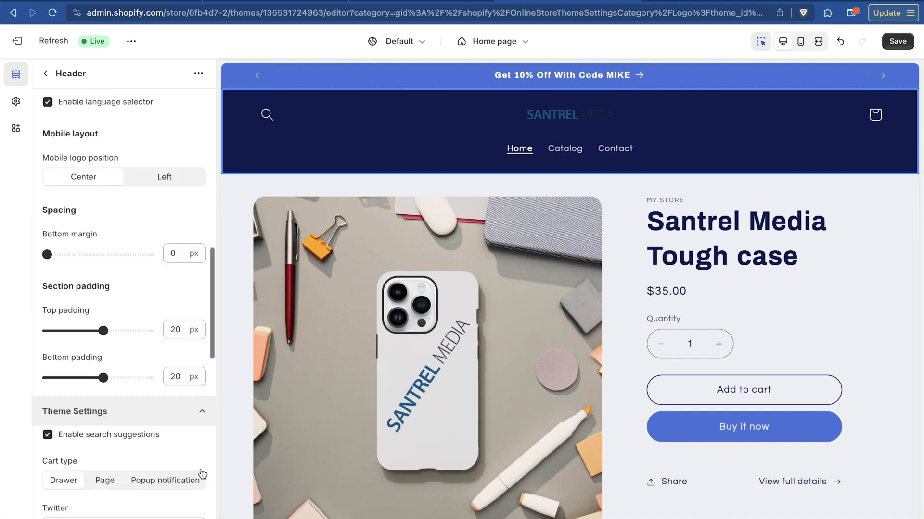
pyautogui.scroll(-1, 201, 473)
pyautogui.click(128, 202)
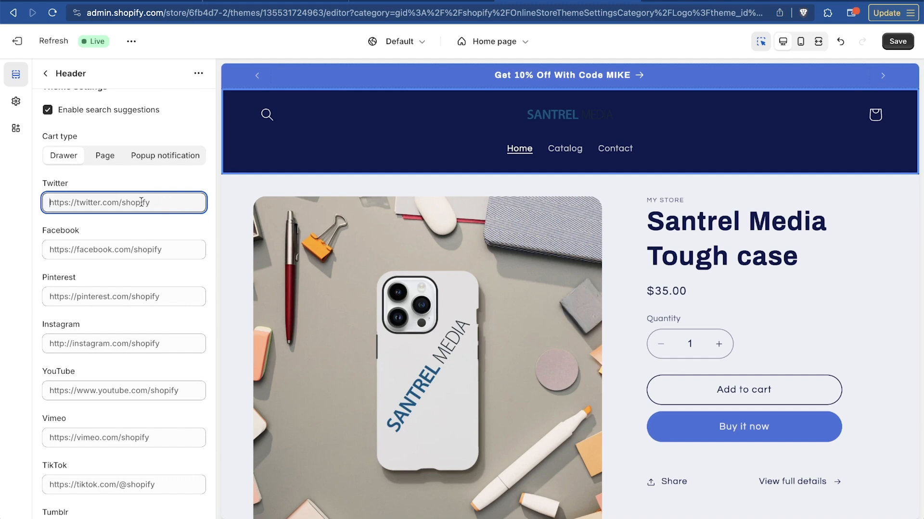
pyautogui.write('https://twitter.com')
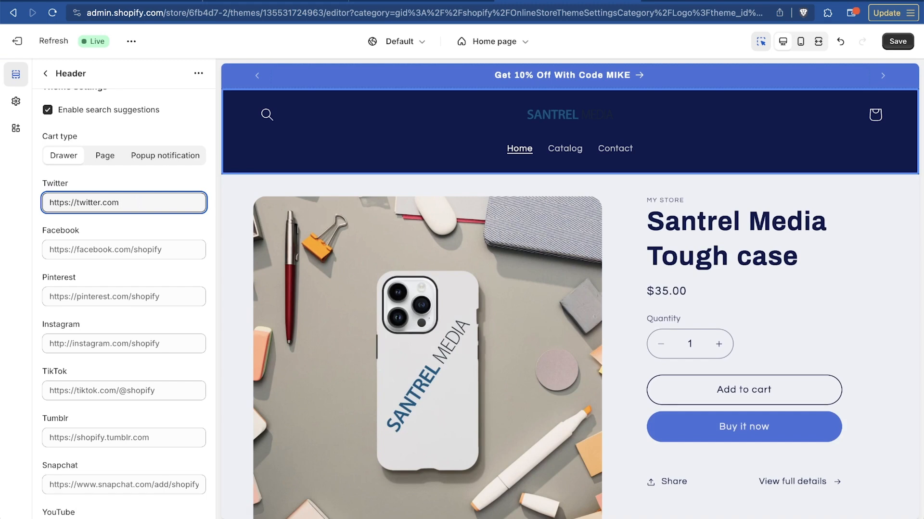
pyautogui.write('/mikeobrienn')
# Add the store's Instagram and TikTok profile URLs to the social links and save the theme changes
pyautogui.click(107, 343)
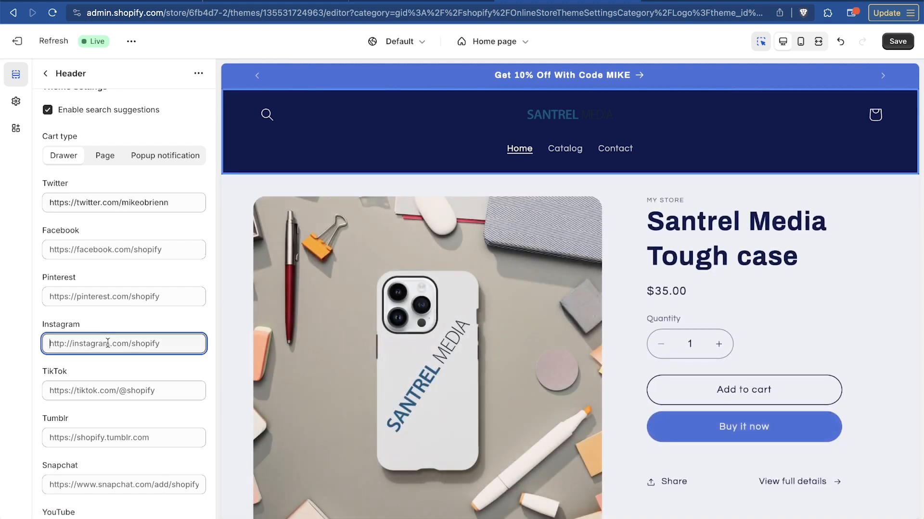
pyautogui.write('https://instagram.com/mikeobrienn')
pyautogui.click(123, 392)
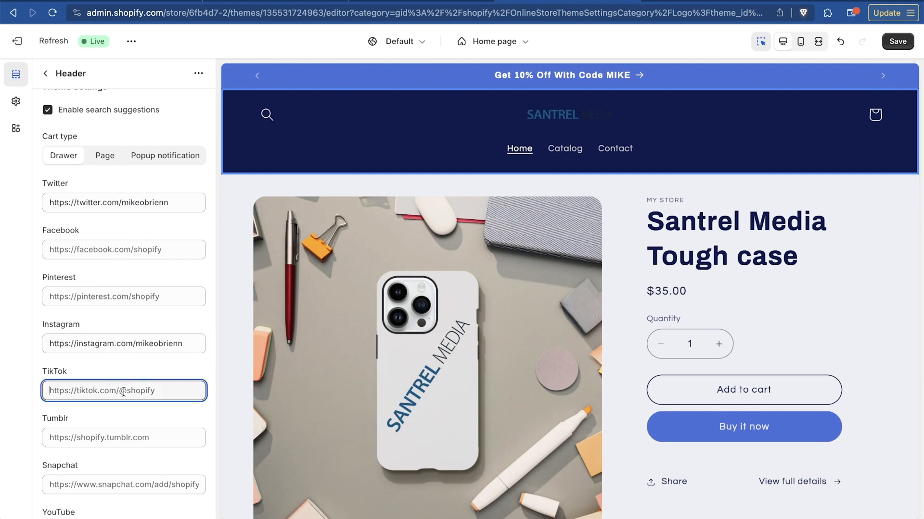
pyautogui.write('httpt://tiktok.com/@')
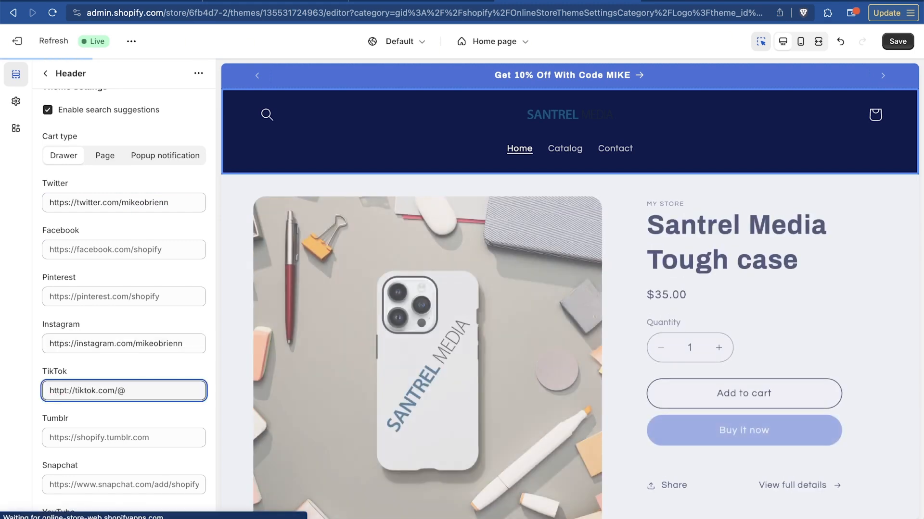
pyautogui.write('mi')
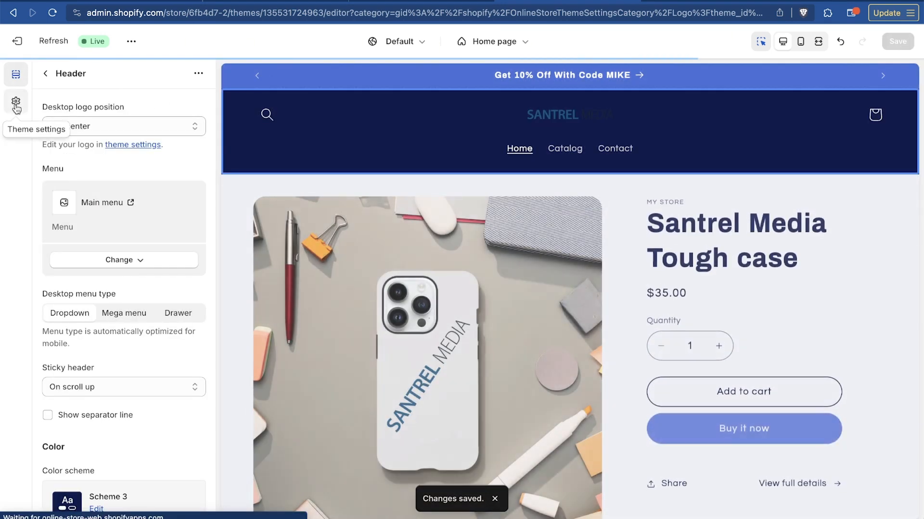
# Open the general theme settings and look over the logo and favicon options
pyautogui.click(16, 101)
pyautogui.scroll(-3, 151, 250)
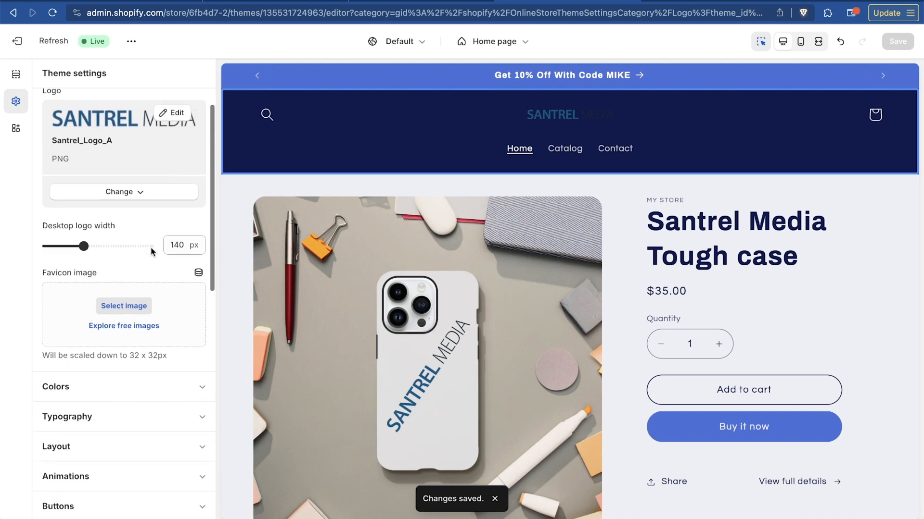
pyautogui.scroll(3, 151, 252)
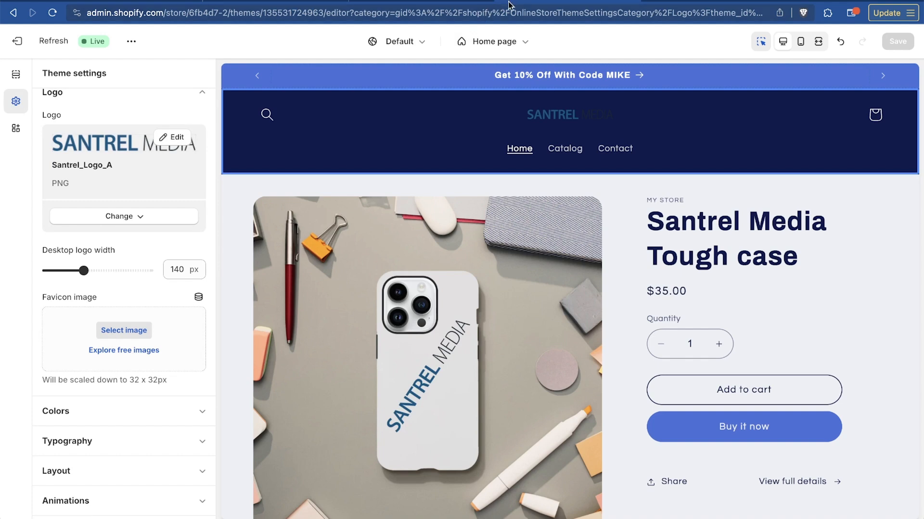
# Switch to Canva to view its logo templates, and return to the Shopify theme editor
pyautogui.press('super+Tab')
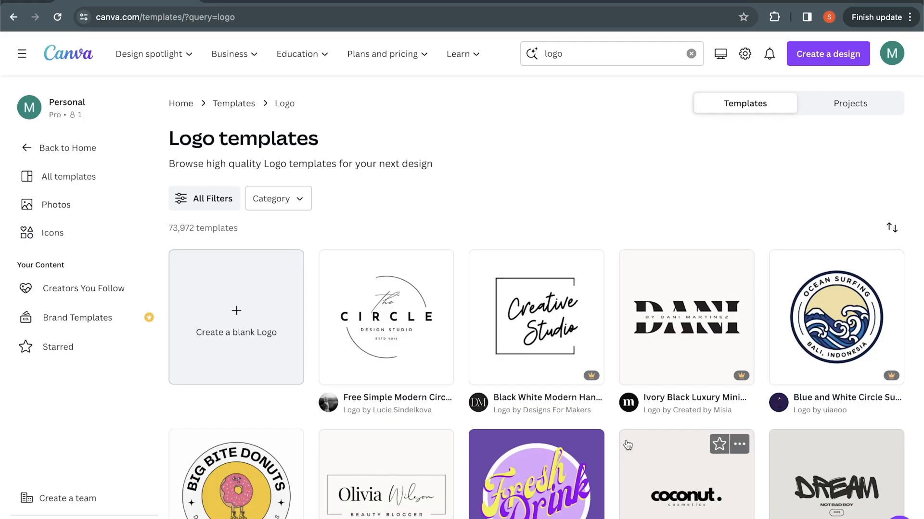
pyautogui.press('super+Tab')
pyautogui.press('super+Tab')
pyautogui.press('super+Tab')
pyautogui.click(710, 15)
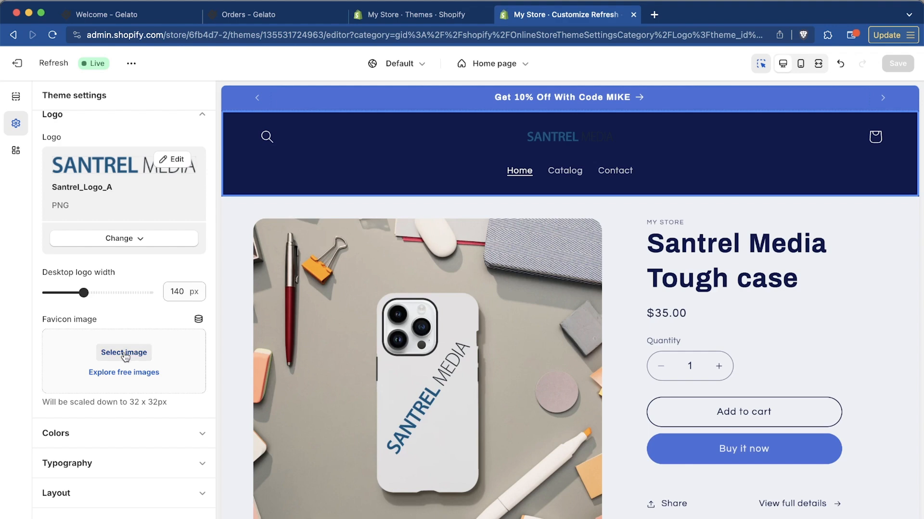
# Upload Santrel_Logo_B.png and set it as the store's favicon image
pyautogui.click(124, 353)
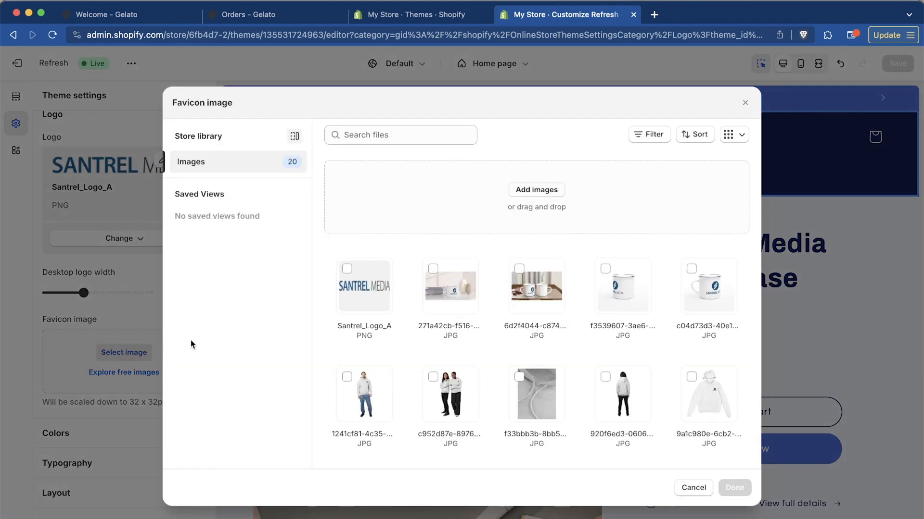
pyautogui.click(547, 192)
pyautogui.doubleClick(407, 214)
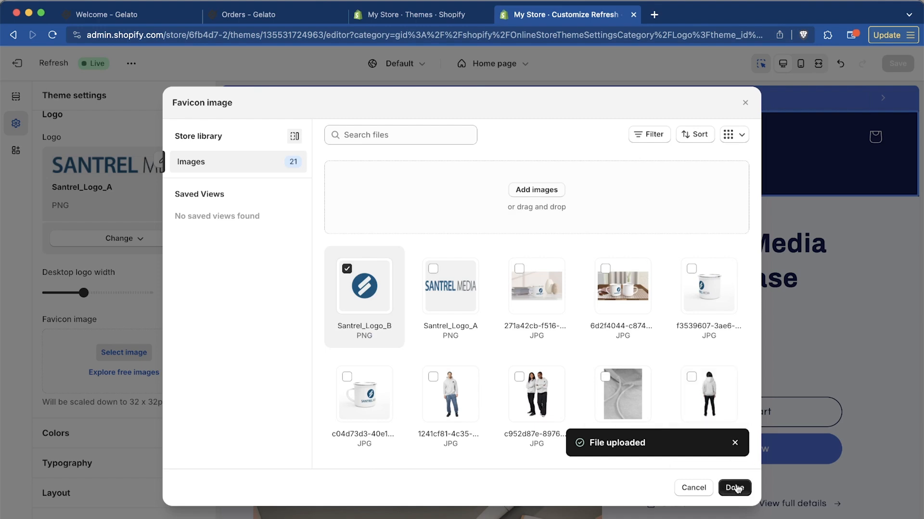
pyautogui.click(735, 487)
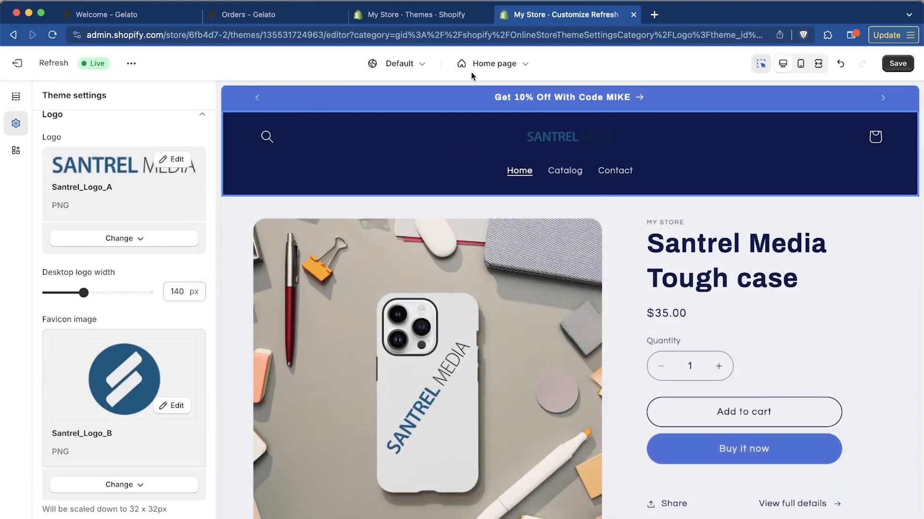
# Look over the theme settings categories and the color schemes, including the individual colors of Scheme 2
pyautogui.scroll(-5, 52, 383)
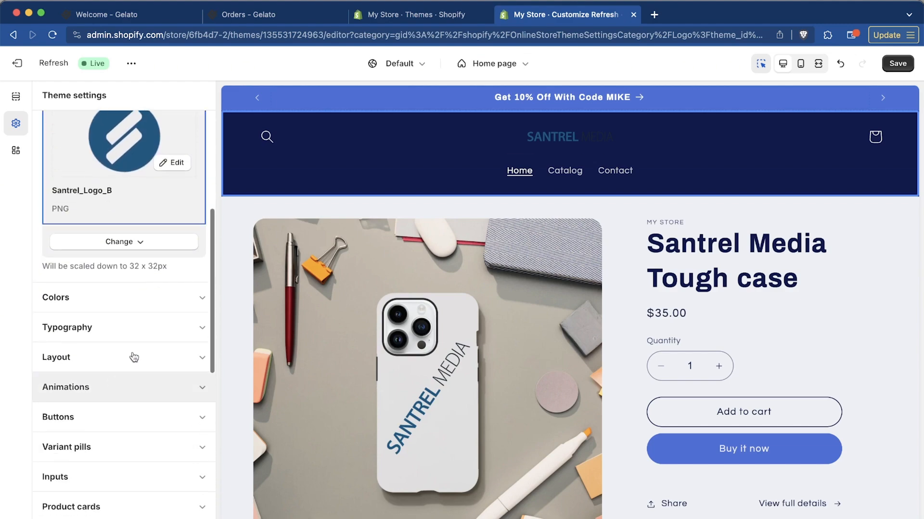
pyautogui.scroll(-5, 192, 294)
pyautogui.scroll(-10, 664, 351)
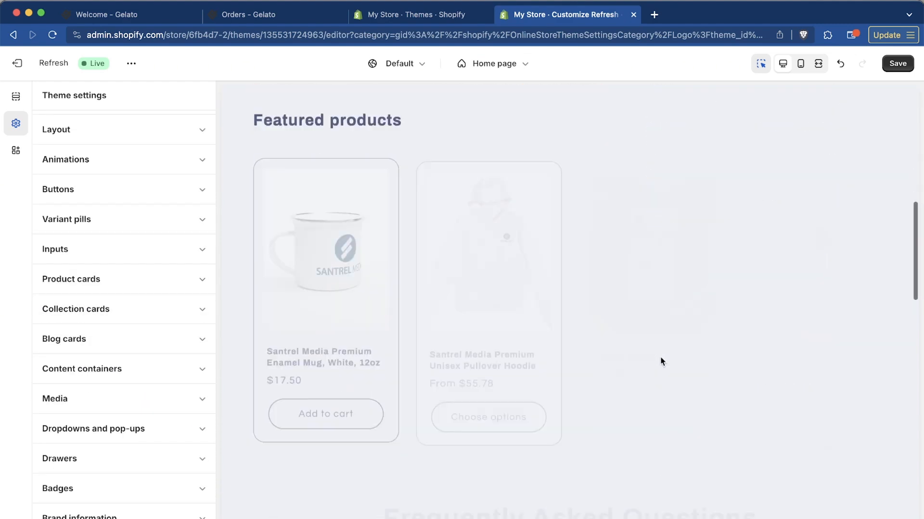
pyautogui.scroll(15, 660, 361)
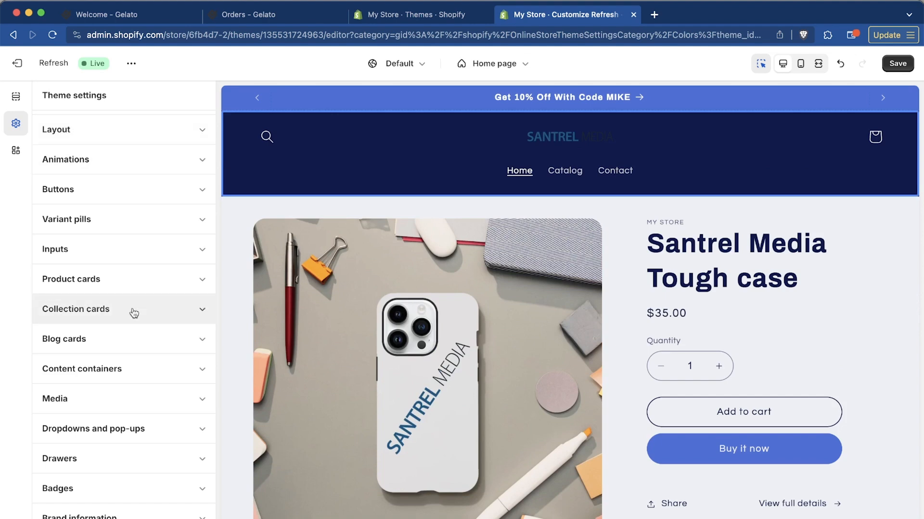
pyautogui.scroll(6, 134, 313)
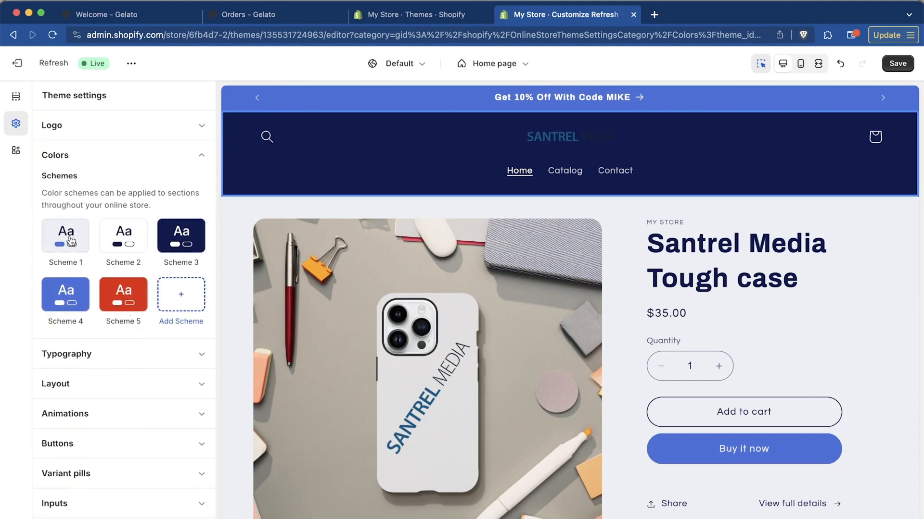
pyautogui.click(130, 243)
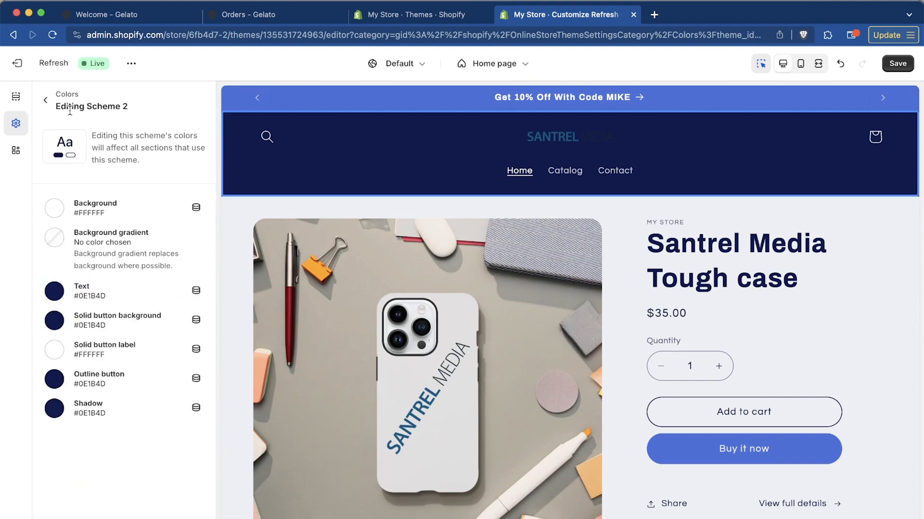
pyautogui.click(43, 98)
# Review the theme's Typography, Layout, Animations and Buttons settings in turn
pyautogui.click(204, 187)
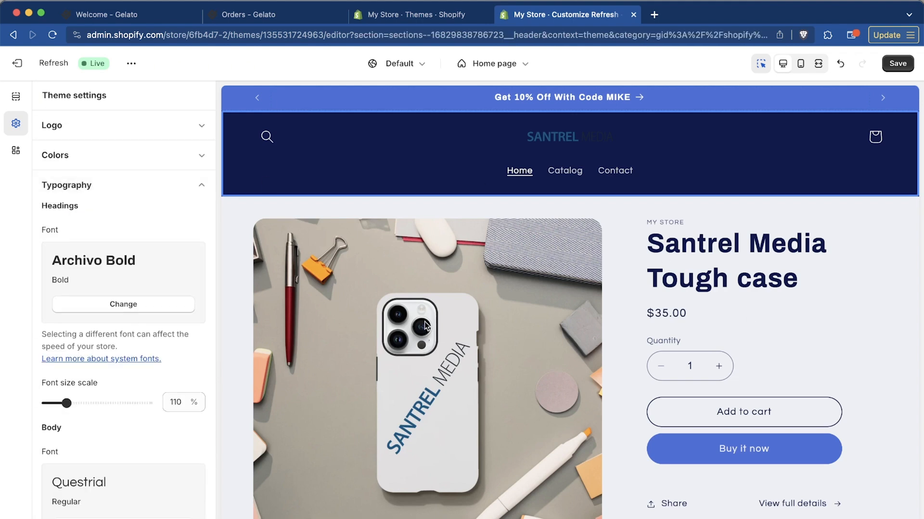
pyautogui.click(200, 186)
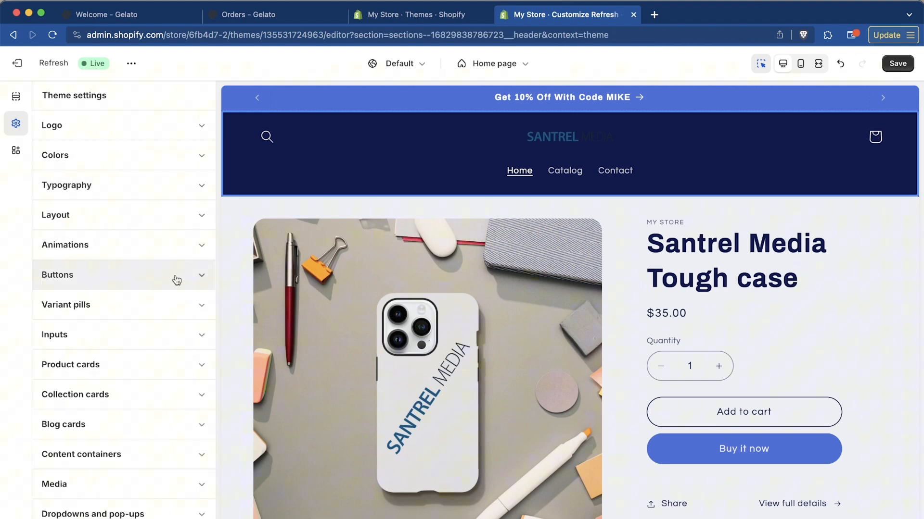
pyautogui.click(181, 217)
pyautogui.click(180, 219)
pyautogui.click(175, 250)
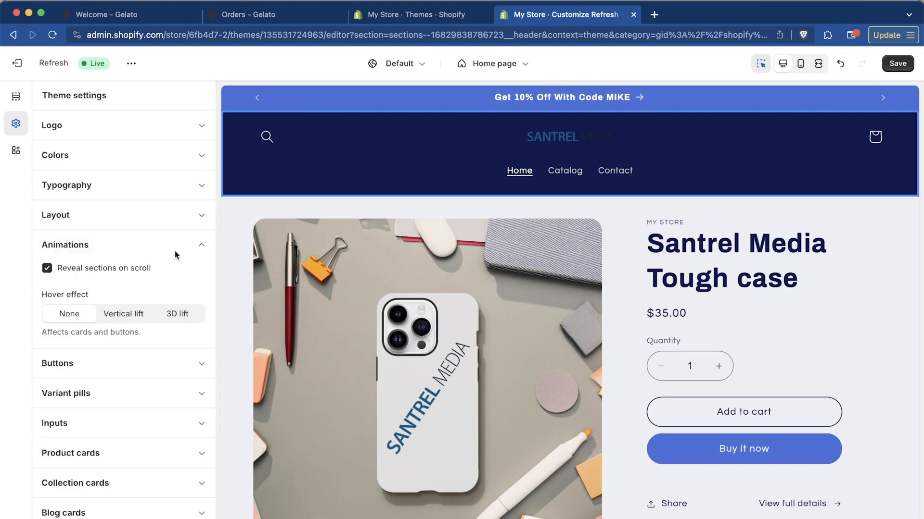
pyautogui.click(196, 249)
pyautogui.click(197, 283)
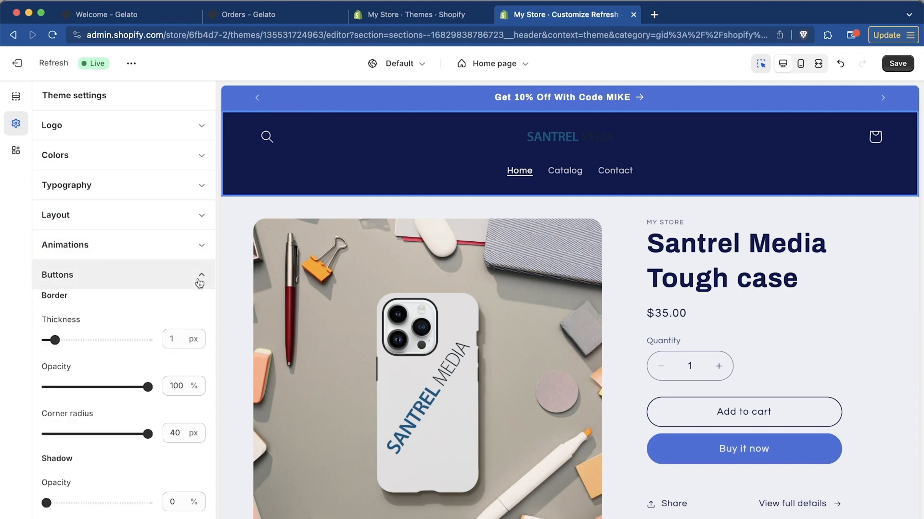
pyautogui.click(198, 283)
# Examine the remaining theme settings categories and the home page preview around the featured products and FAQ
pyautogui.scroll(-5, 197, 369)
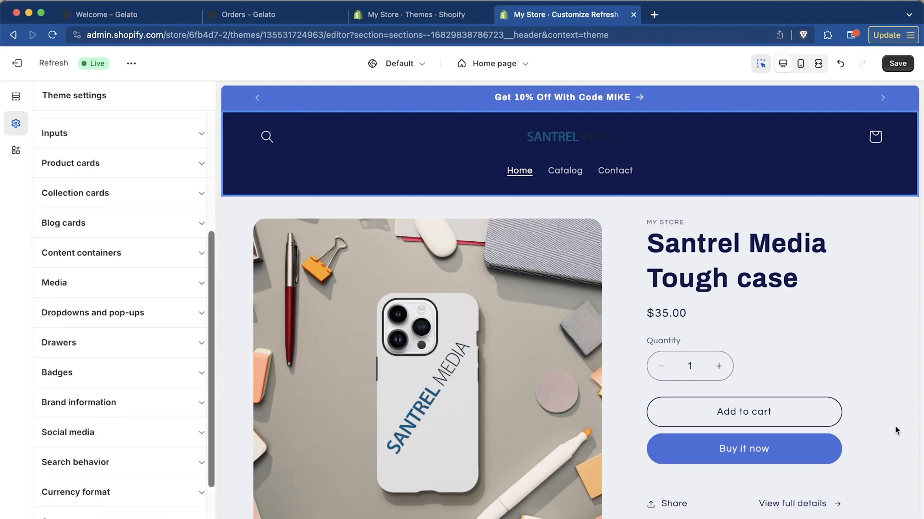
pyautogui.scroll(-5, 743, 371)
pyautogui.scroll(5, 738, 368)
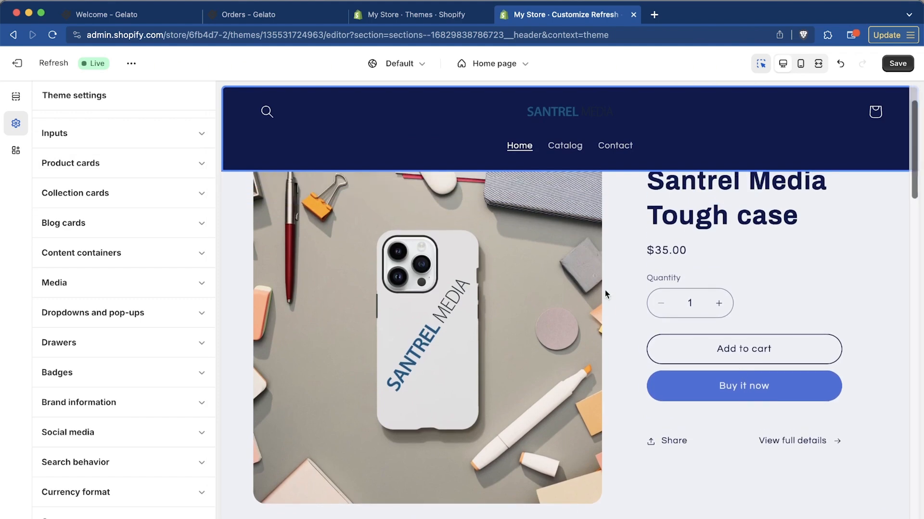
pyautogui.scroll(-5, 619, 325)
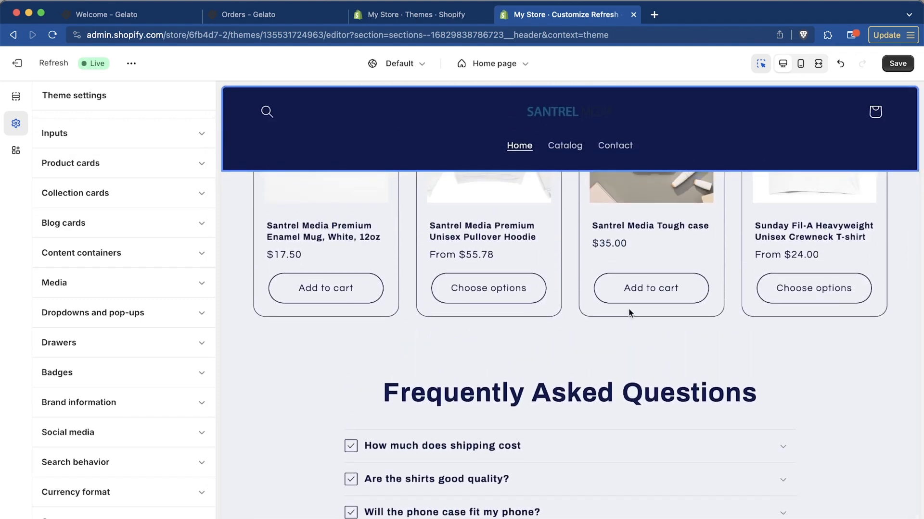
pyautogui.scroll(4, 628, 310)
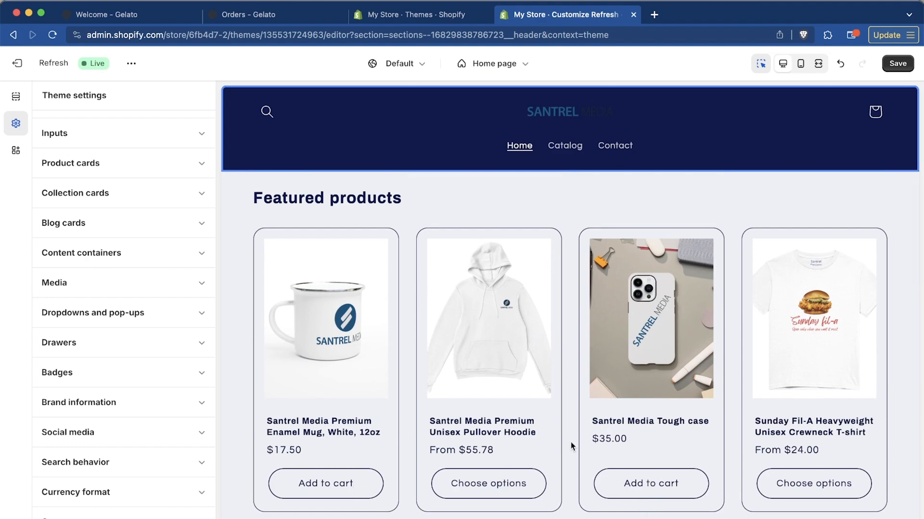
pyautogui.scroll(1, 571, 442)
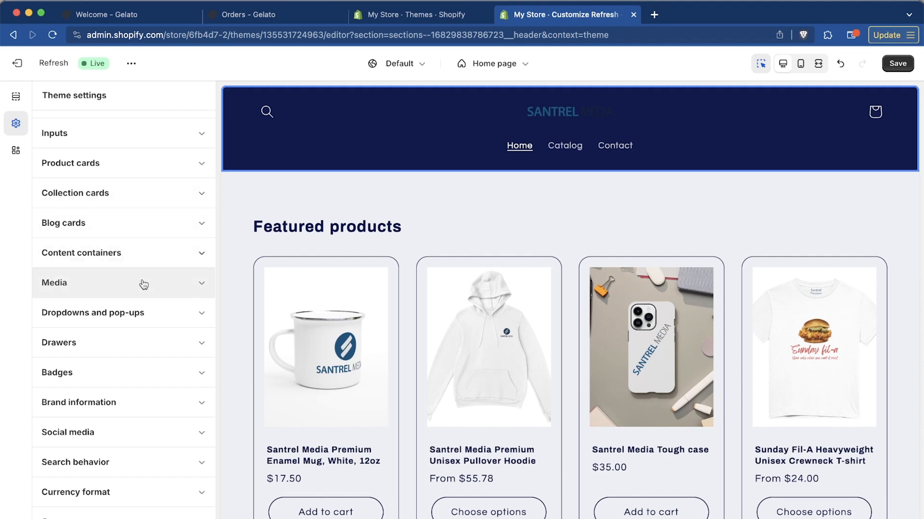
pyautogui.scroll(-2, 140, 346)
pyautogui.scroll(-1, 140, 347)
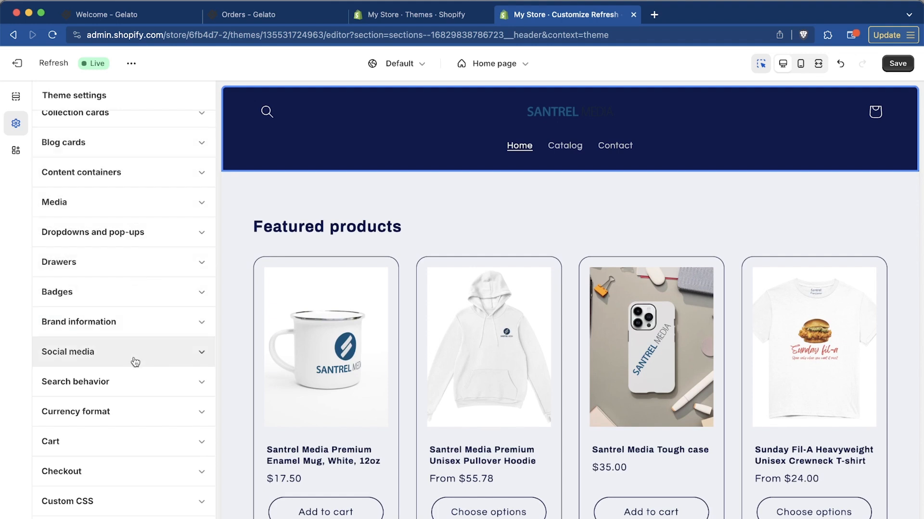
# Review the border and shadow options in the theme's Media settings, and close that category
pyautogui.click(138, 201)
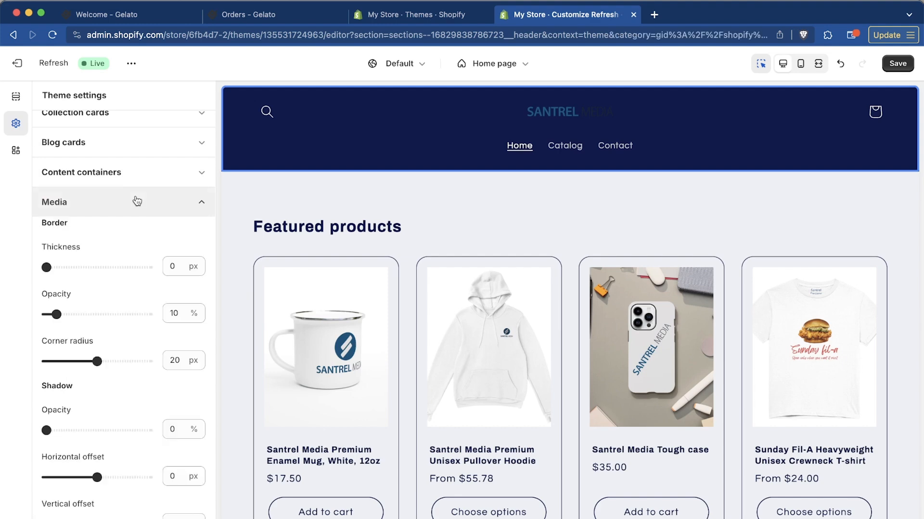
pyautogui.scroll(-10, 149, 267)
pyautogui.scroll(6, 150, 267)
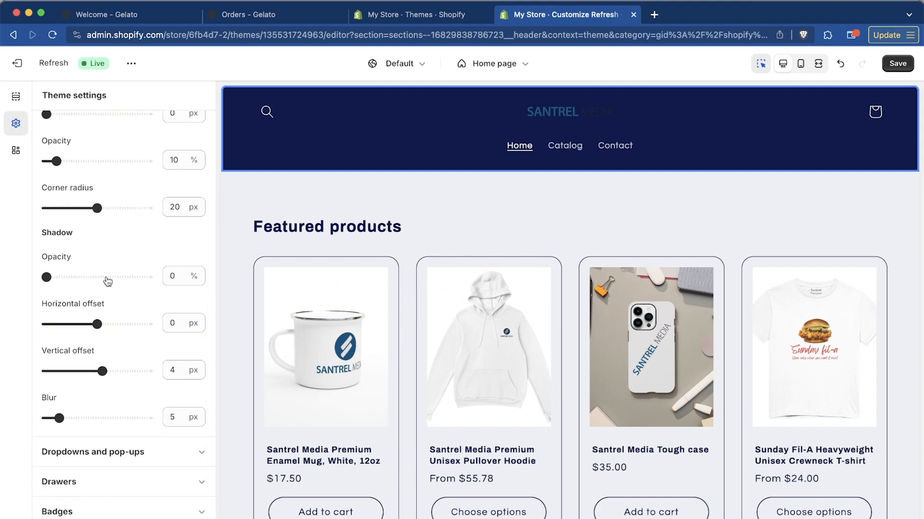
pyautogui.scroll(1, 108, 243)
pyautogui.scroll(5, 108, 241)
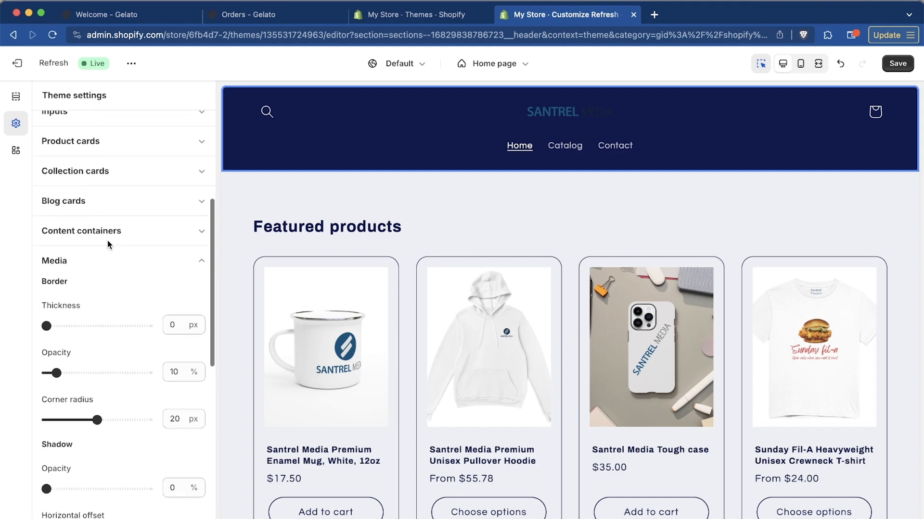
pyautogui.click(120, 308)
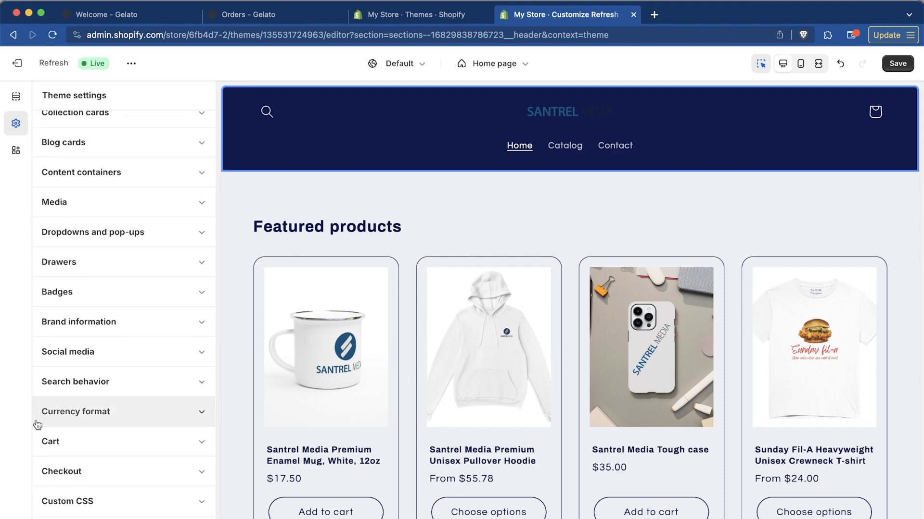
# Review the Cart and Checkout categories of the theme settings
pyautogui.click(96, 447)
pyautogui.scroll(-4, 96, 447)
pyautogui.scroll(-8, 97, 447)
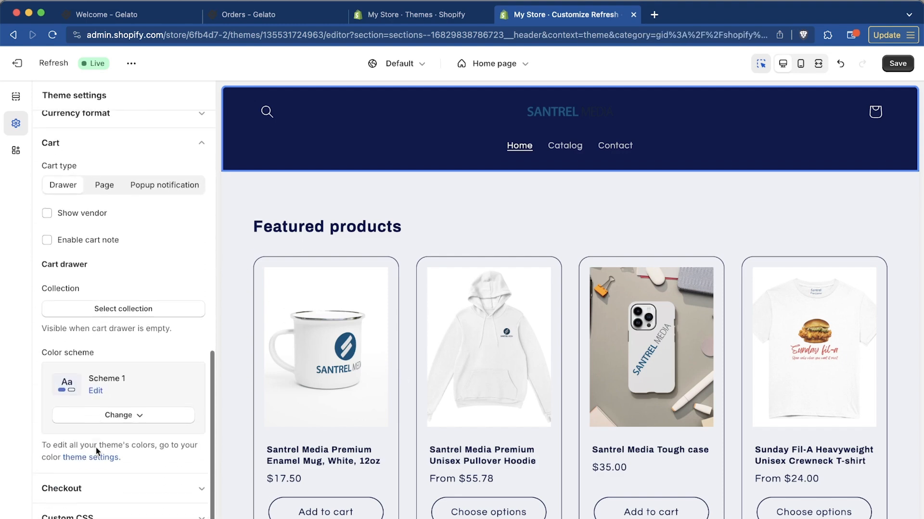
pyautogui.click(145, 480)
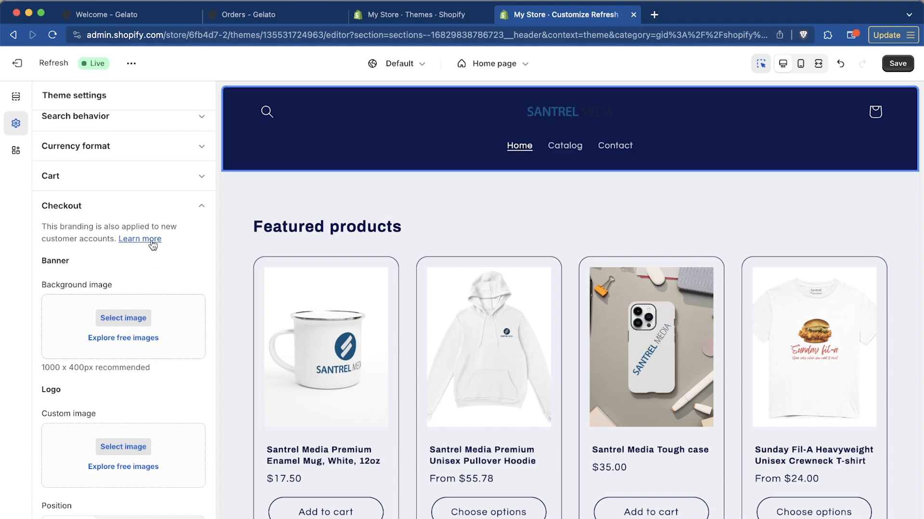
pyautogui.click(202, 206)
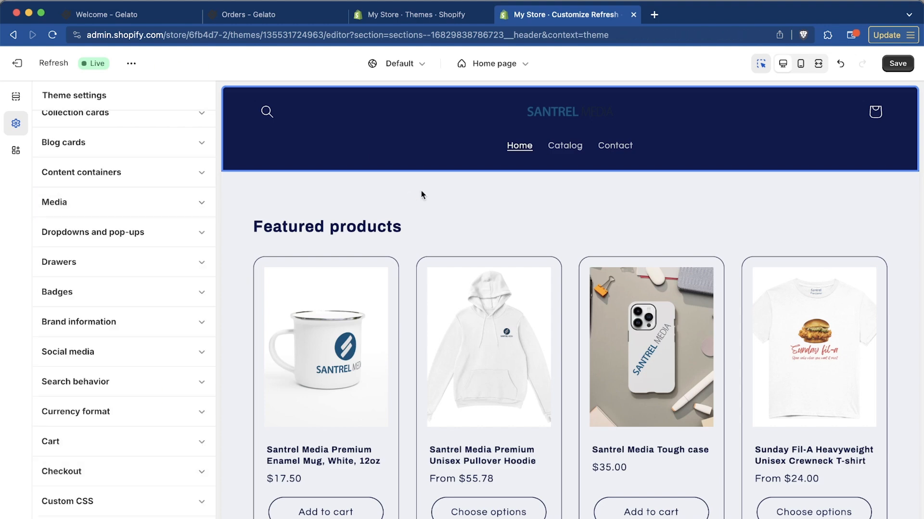
# View the theme's app embeds and check the social media icons in the home page footer
pyautogui.click(16, 151)
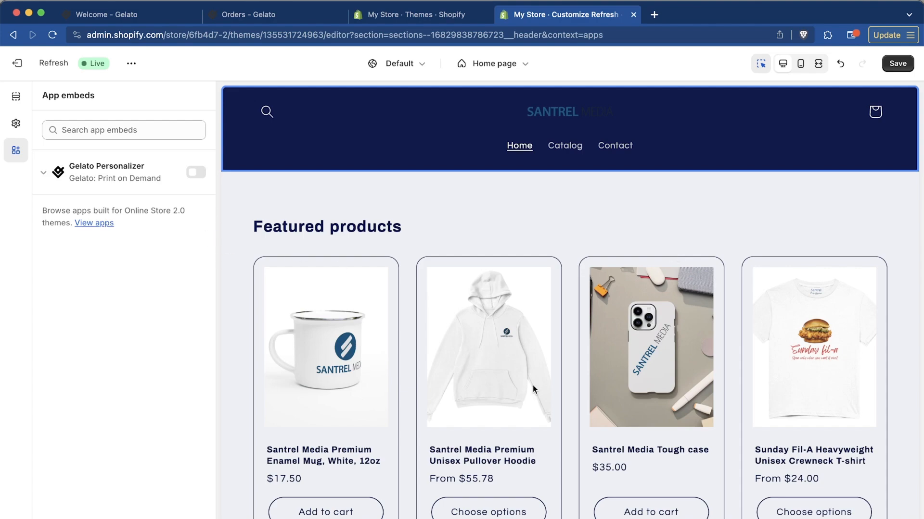
pyautogui.scroll(-10, 534, 387)
pyautogui.scroll(-10, 623, 212)
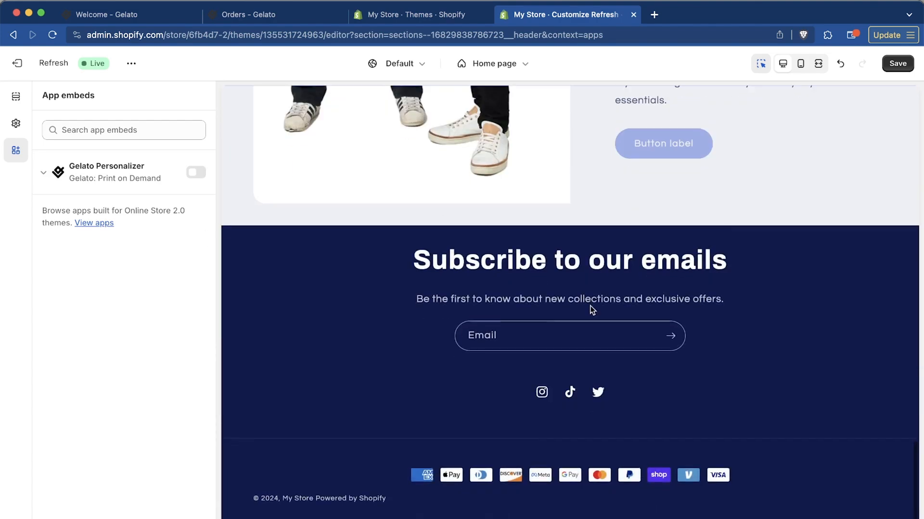
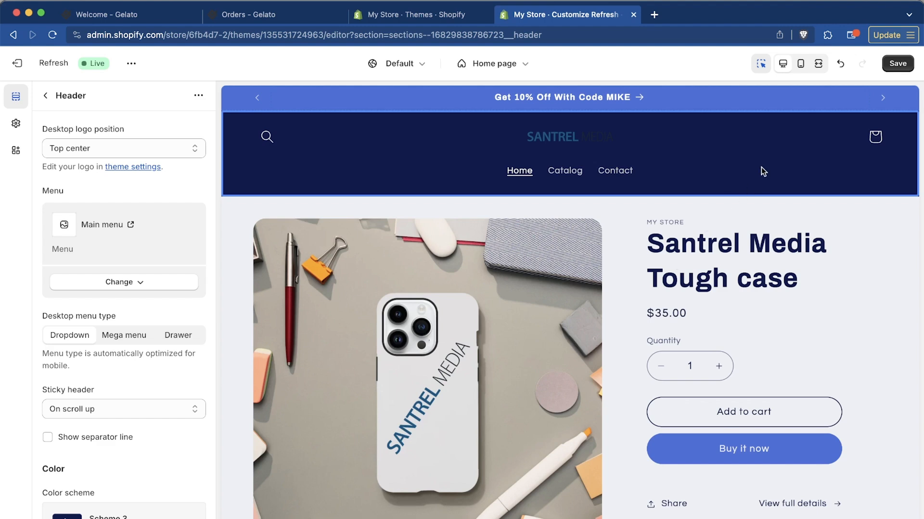
# Switch the home page preview to mobile and check the sticky header and the Tough case product section
pyautogui.click(801, 66)
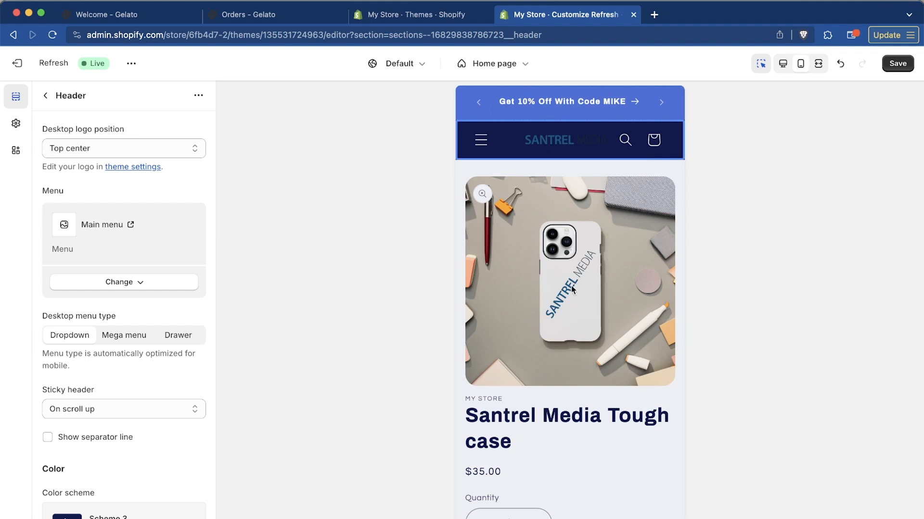
pyautogui.scroll(-2, 571, 286)
pyautogui.scroll(-3, 571, 287)
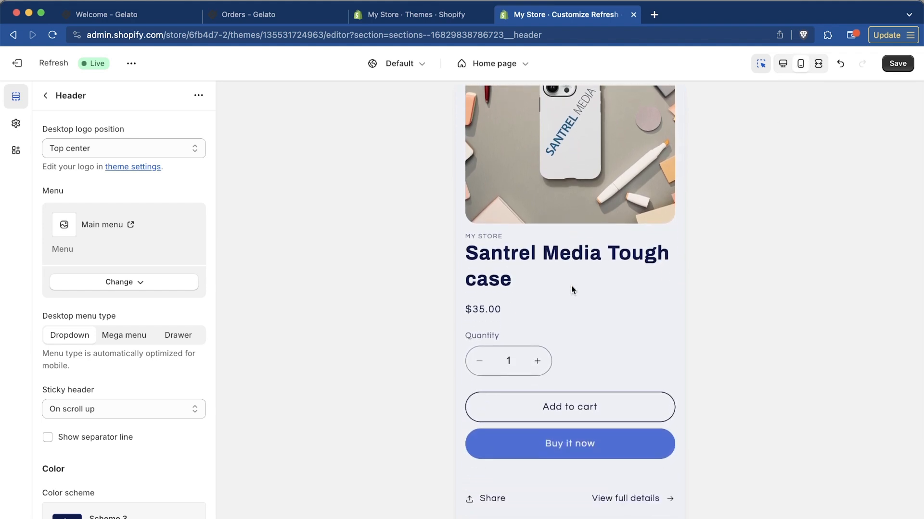
pyautogui.scroll(-2, 572, 288)
pyautogui.scroll(1, 572, 288)
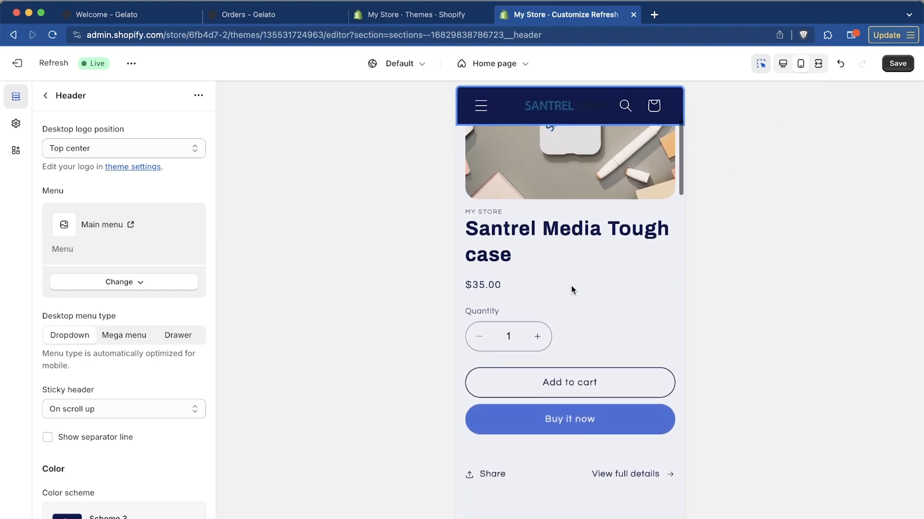
pyautogui.scroll(5, 570, 285)
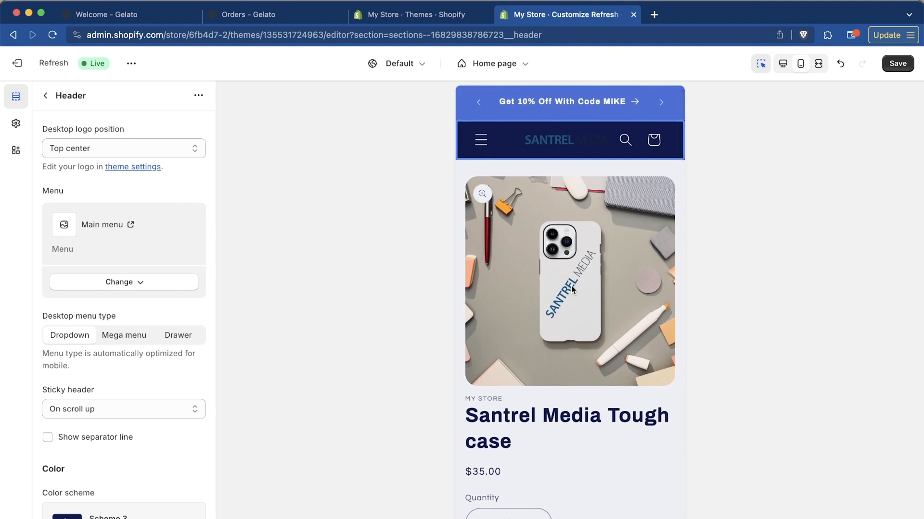
pyautogui.scroll(-3, 570, 286)
pyautogui.scroll(-2, 572, 287)
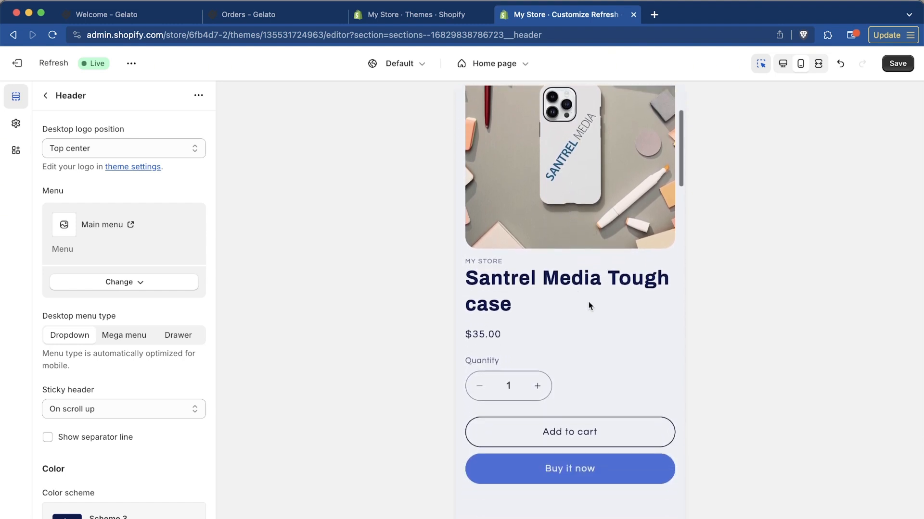
pyautogui.scroll(2, 588, 302)
pyautogui.scroll(-2, 588, 302)
pyautogui.scroll(1, 587, 302)
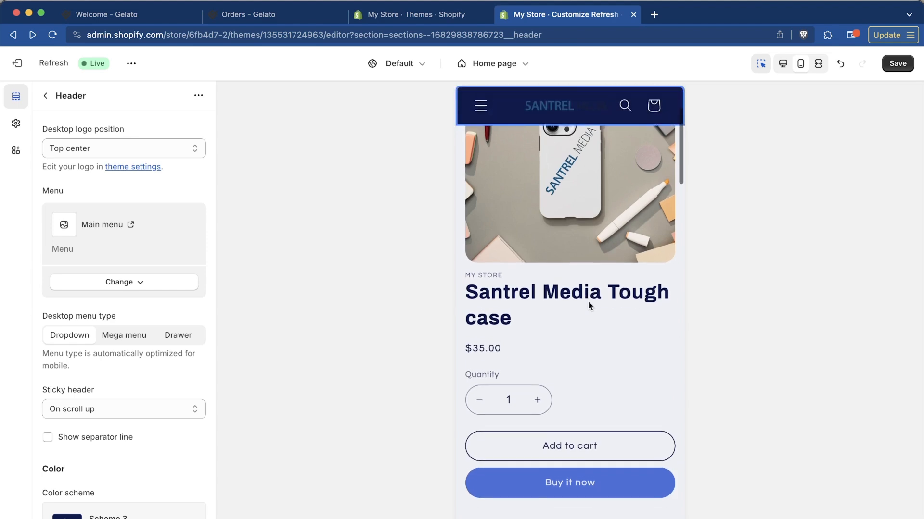
pyautogui.scroll(-5, 588, 301)
pyautogui.scroll(1, 588, 303)
# Examine the mobile home page's featured products, FAQ, about text, email signup and footer
pyautogui.hscroll(-2, 588, 304)
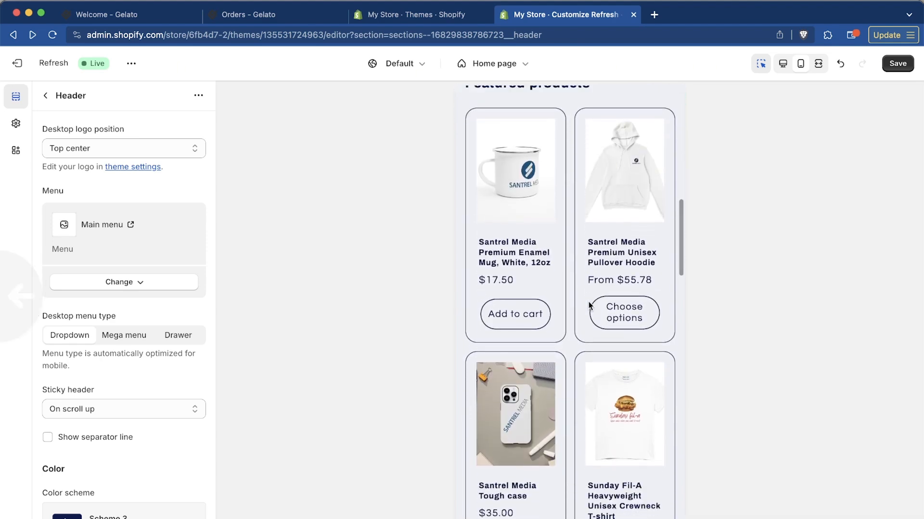
pyautogui.scroll(1, 588, 304)
pyautogui.hscroll(1, 588, 304)
pyautogui.scroll(-6, 588, 304)
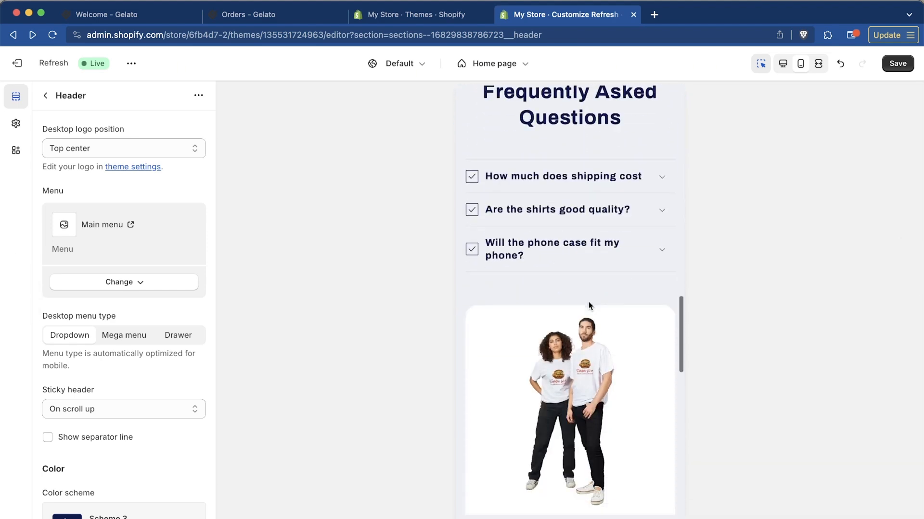
pyautogui.scroll(-10, 588, 301)
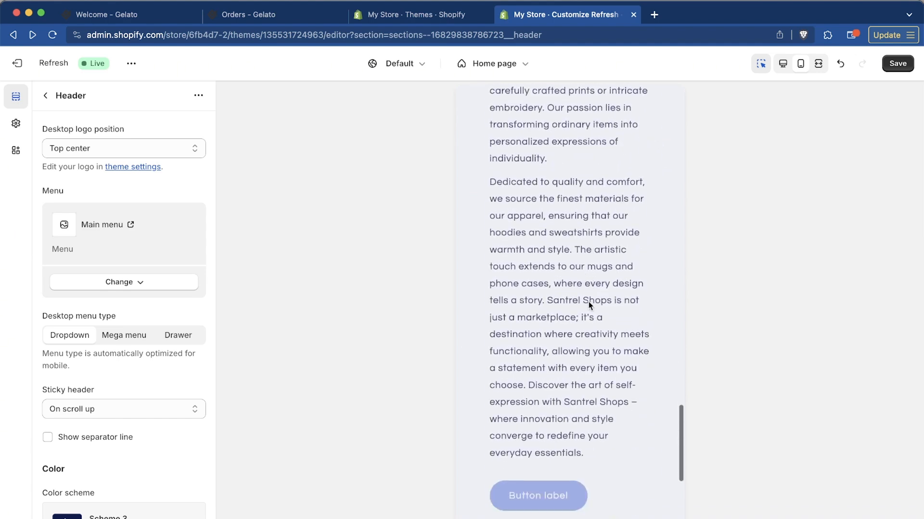
pyautogui.scroll(-6, 588, 302)
pyautogui.scroll(4, 587, 301)
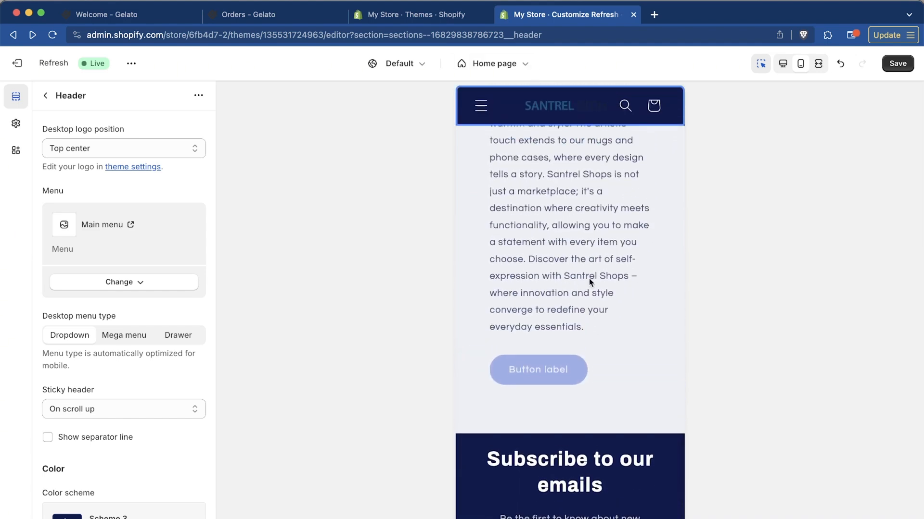
pyautogui.scroll(1, 589, 279)
pyautogui.scroll(-5, 589, 273)
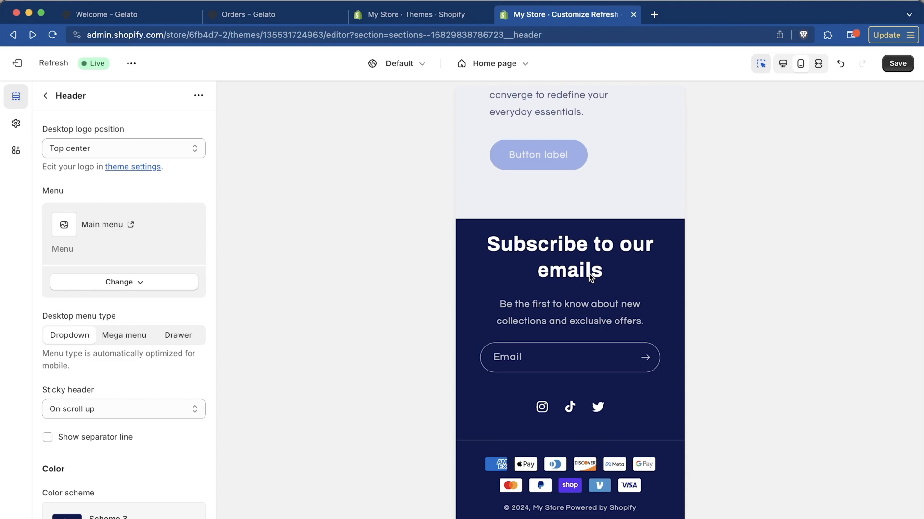
pyautogui.scroll(15, 590, 304)
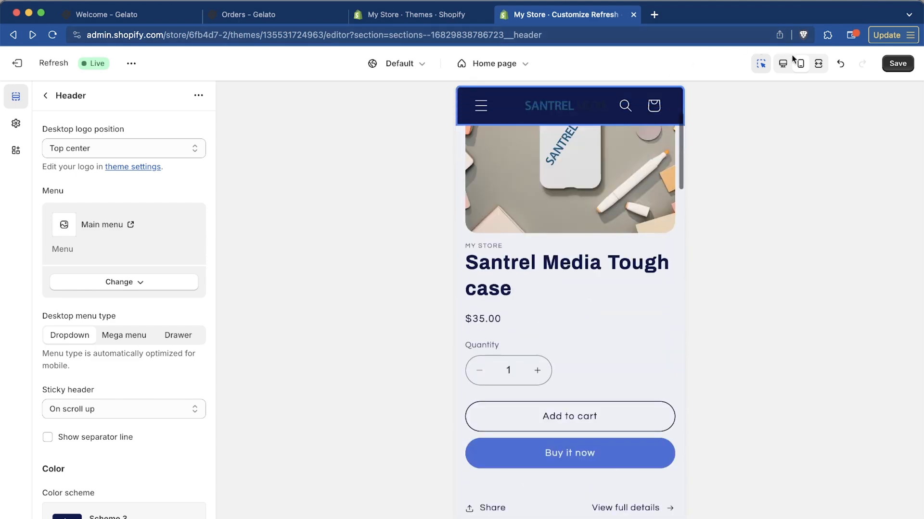
# Preview the home page in fullscreen, checking the header and the featured products
pyautogui.click(818, 63)
pyautogui.scroll(2, 439, 451)
pyautogui.scroll(-14, 440, 459)
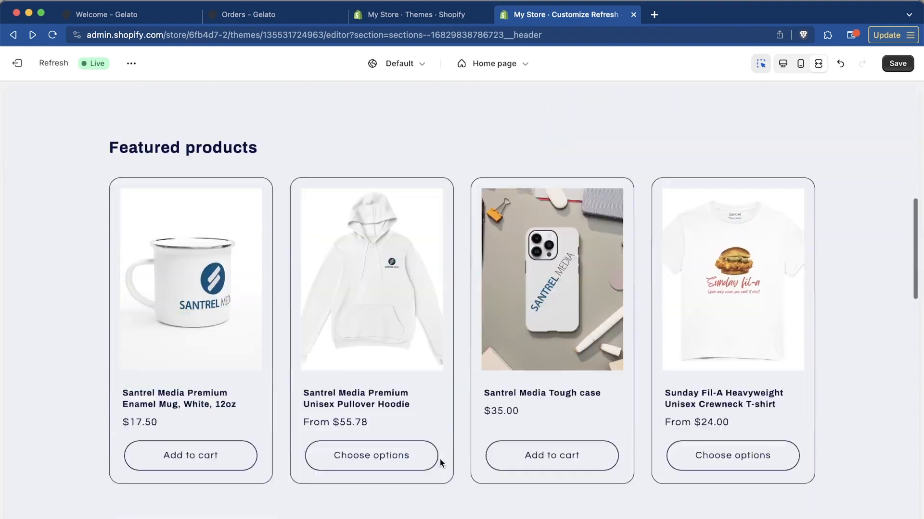
pyautogui.scroll(14, 440, 461)
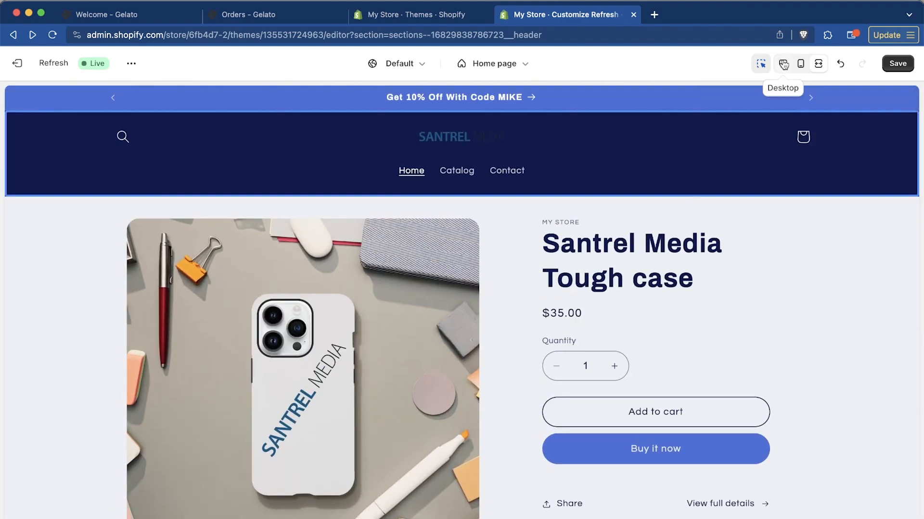
# Return to the desktop preview, check the home page, and save the theme changes
pyautogui.click(783, 63)
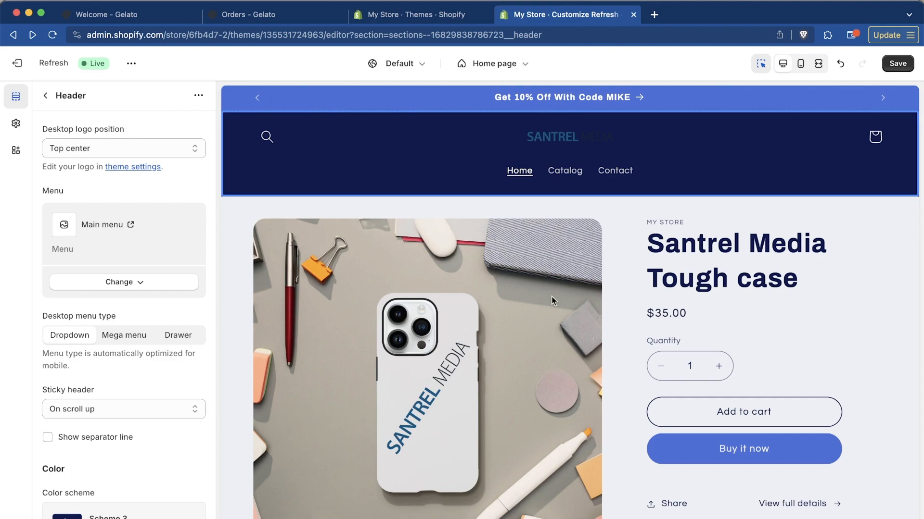
pyautogui.scroll(-15, 685, 302)
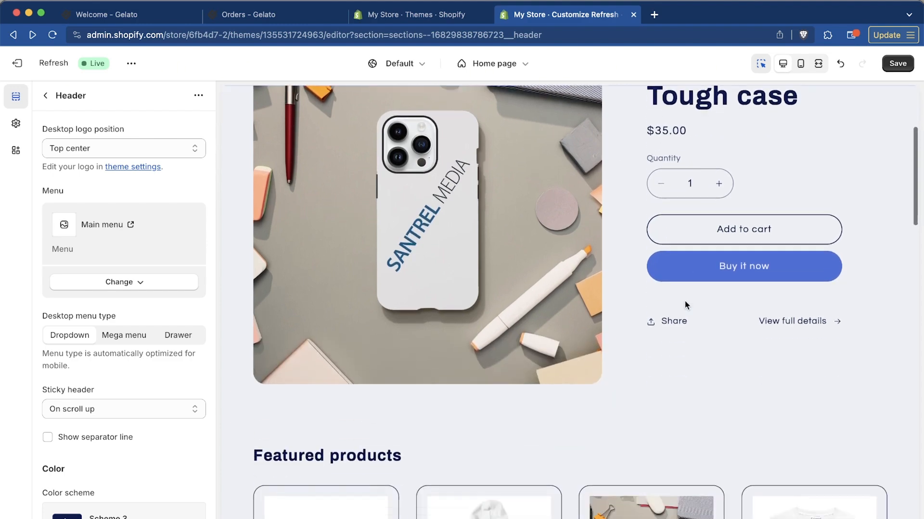
pyautogui.scroll(-10, 685, 301)
pyautogui.scroll(20, 685, 302)
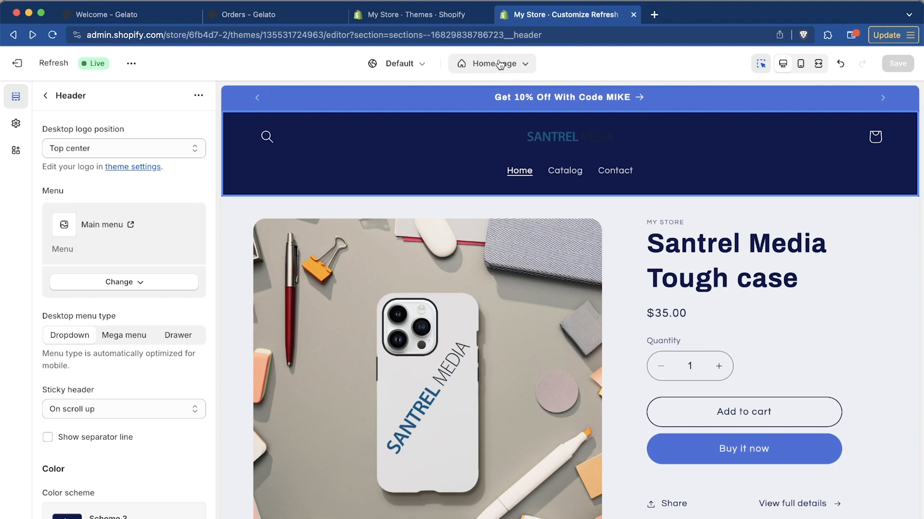
# Look through the available store page templates and open the Default product template for editing
pyautogui.click(524, 69)
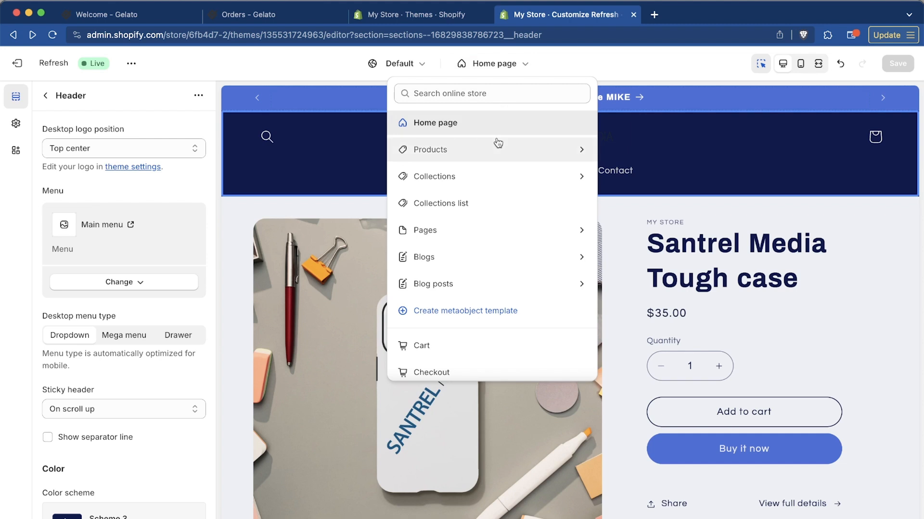
pyautogui.scroll(-3, 493, 260)
pyautogui.scroll(3, 493, 264)
pyautogui.scroll(-2, 488, 299)
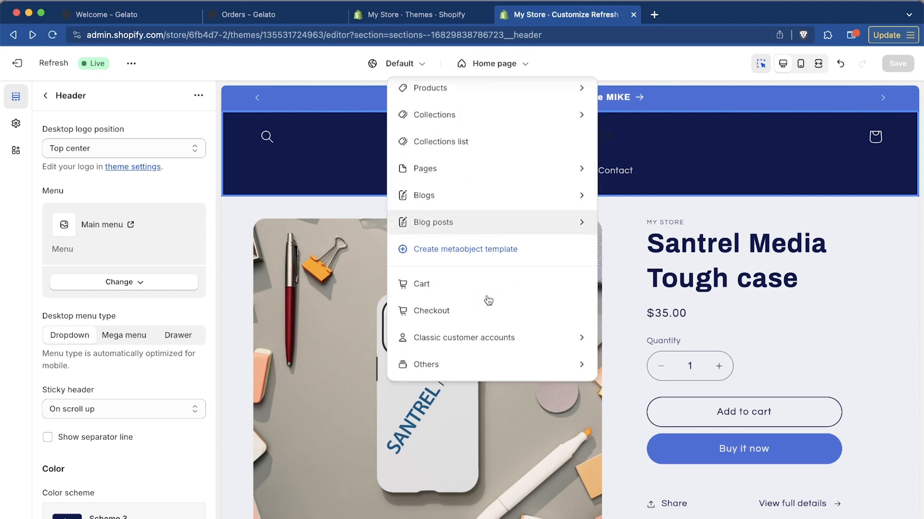
pyautogui.scroll(2, 486, 303)
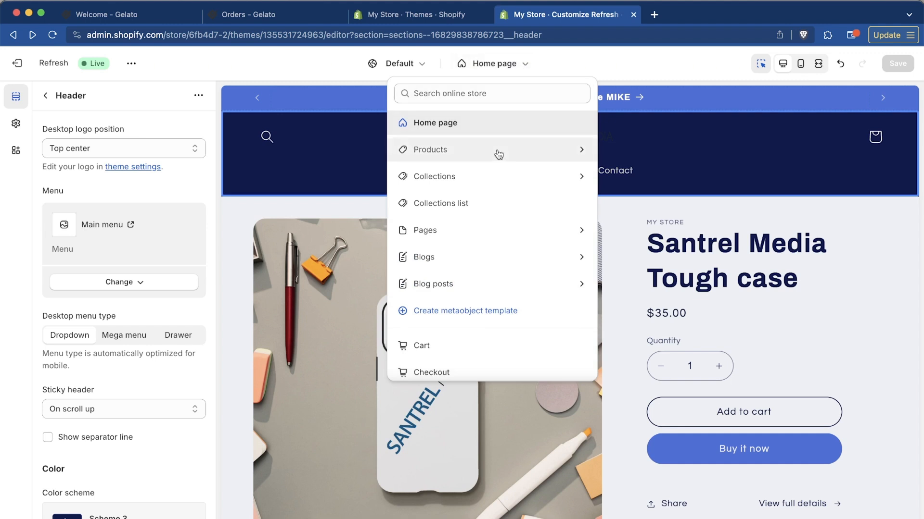
pyautogui.click(497, 153)
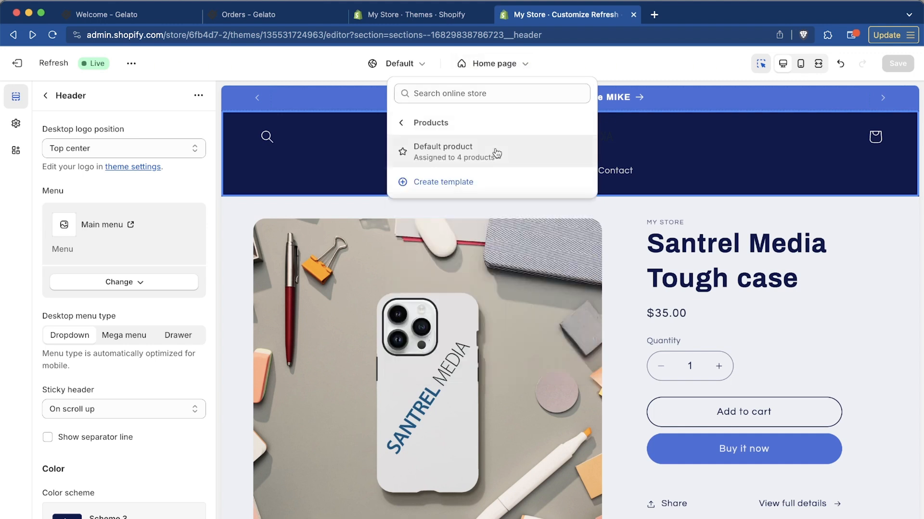
pyautogui.click(434, 154)
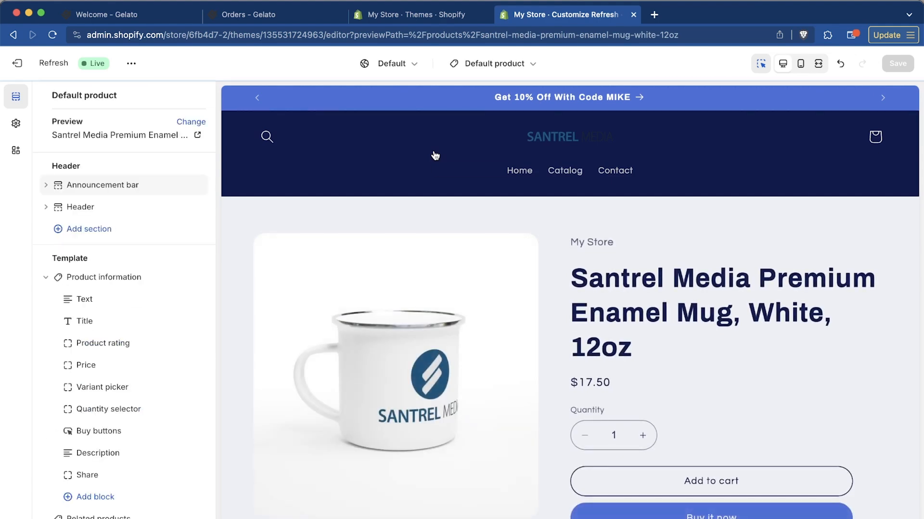
# Review the enamel mug's product page from the title and purchase buttons down to the description and email signup
pyautogui.scroll(-12, 644, 247)
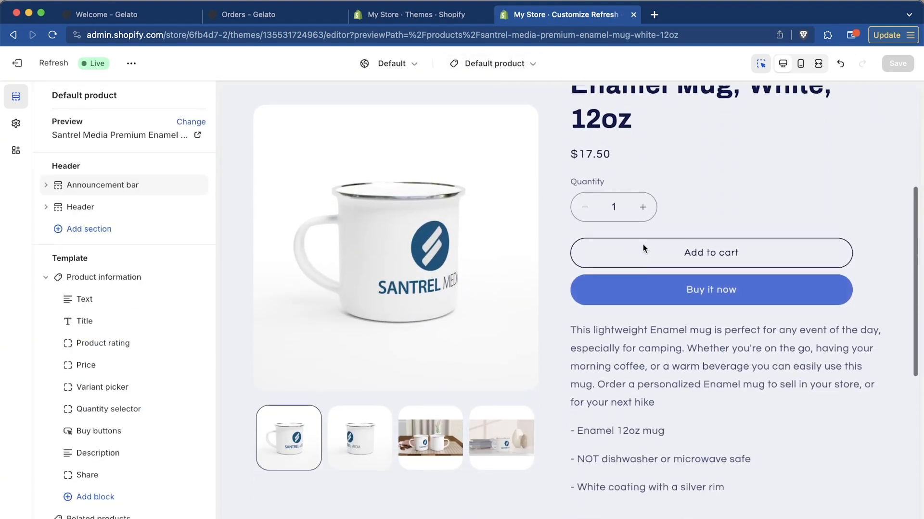
pyautogui.scroll(10, 644, 248)
pyautogui.scroll(-6, 644, 245)
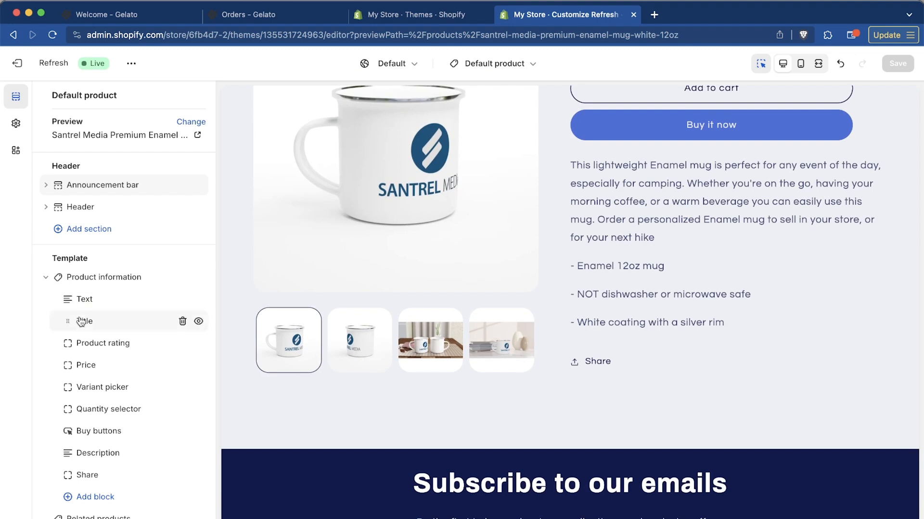
# Add a Featured collection section to the Default product template
pyautogui.scroll(-5, 140, 321)
pyautogui.click(98, 431)
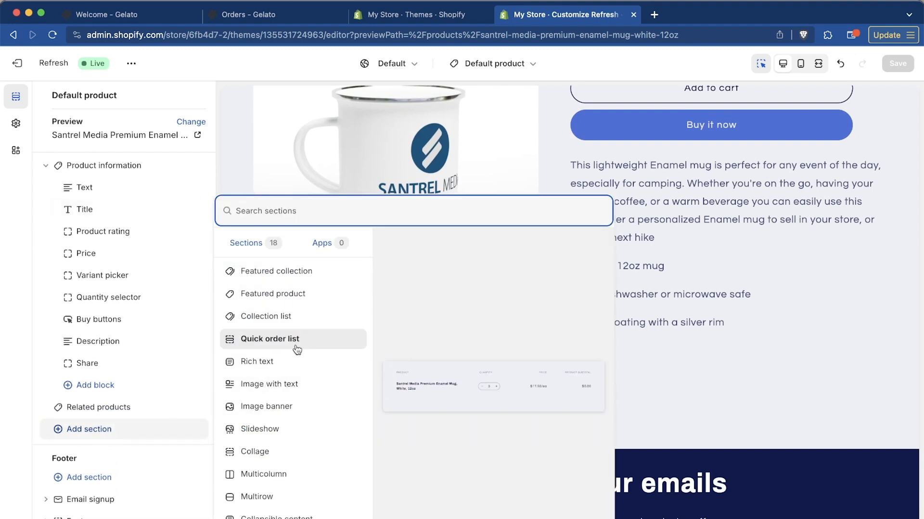
pyautogui.click(293, 281)
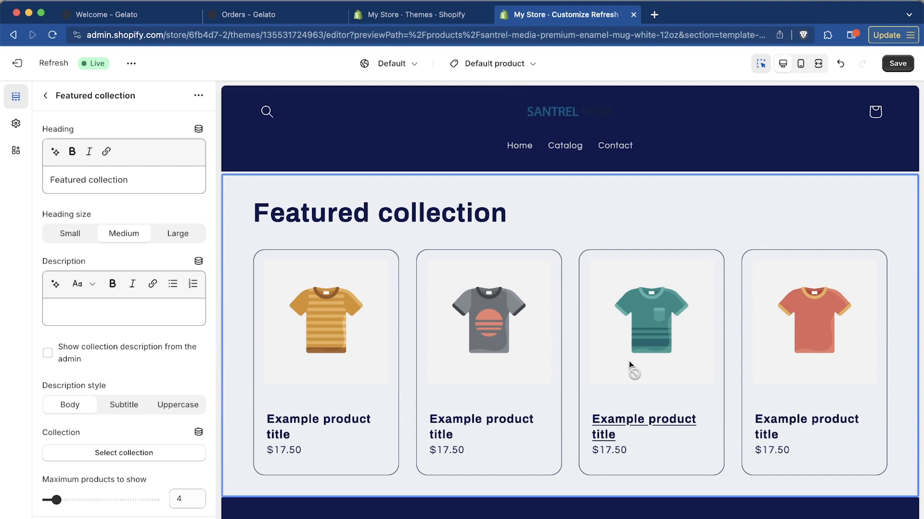
# Assign the Home page collection to the Featured collection section, check its products, and close the collection picker
pyautogui.scroll(-1, 628, 361)
pyautogui.click(123, 452)
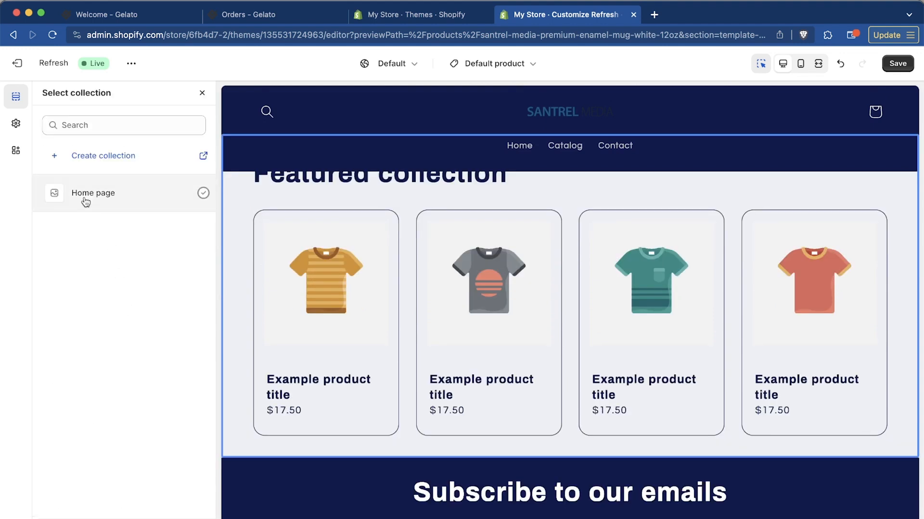
pyautogui.click(85, 201)
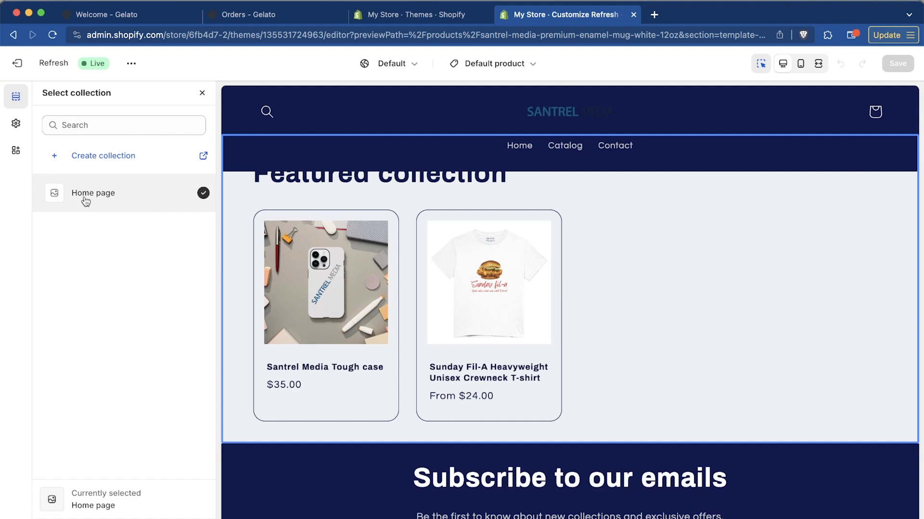
pyautogui.scroll(5, 663, 386)
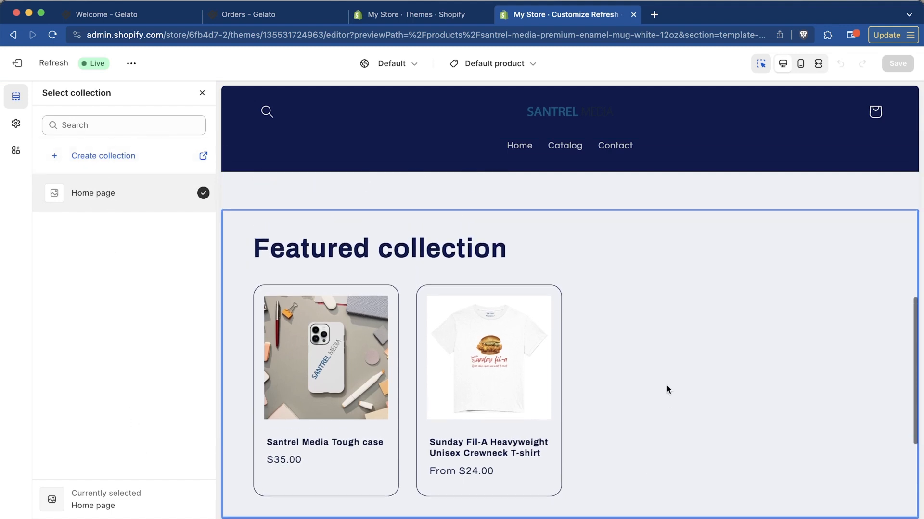
pyautogui.scroll(-1, 666, 385)
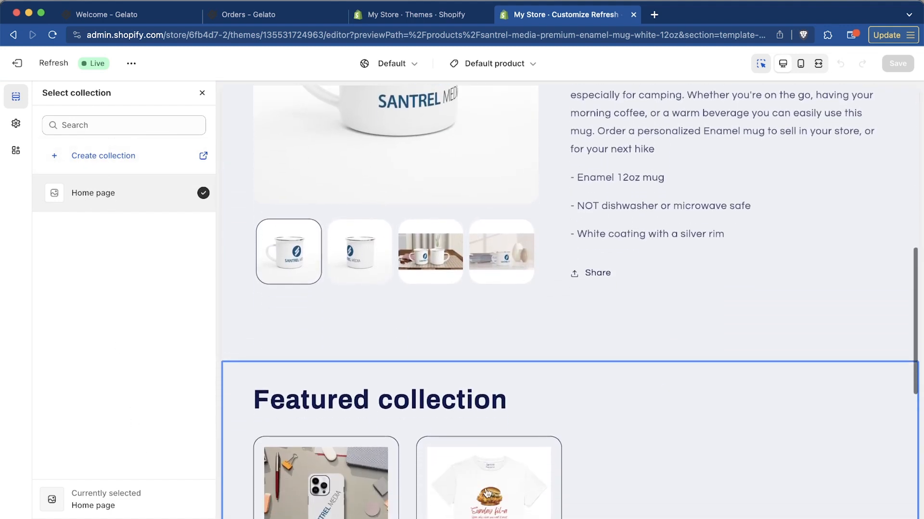
pyautogui.click(202, 93)
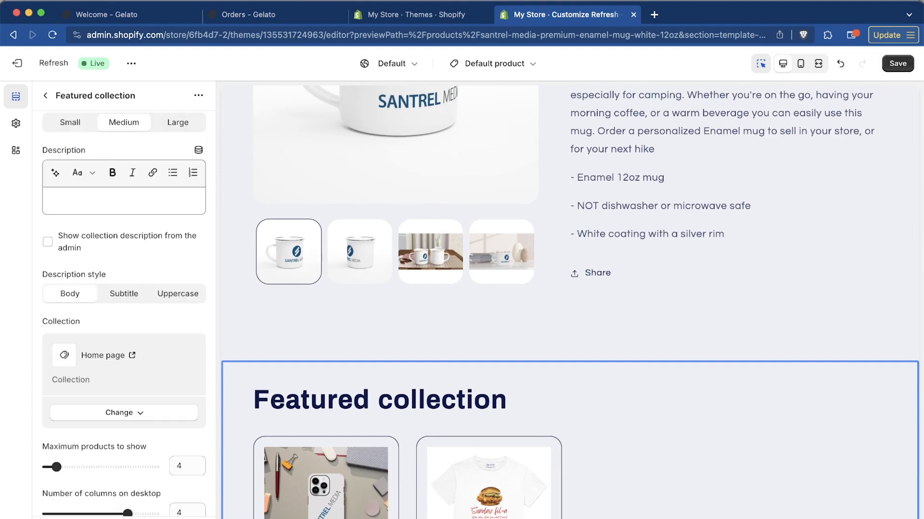
# Check how the Featured collection section sits below the enamel mug's product details
pyautogui.scroll(-4, 619, 357)
pyautogui.scroll(1, 619, 358)
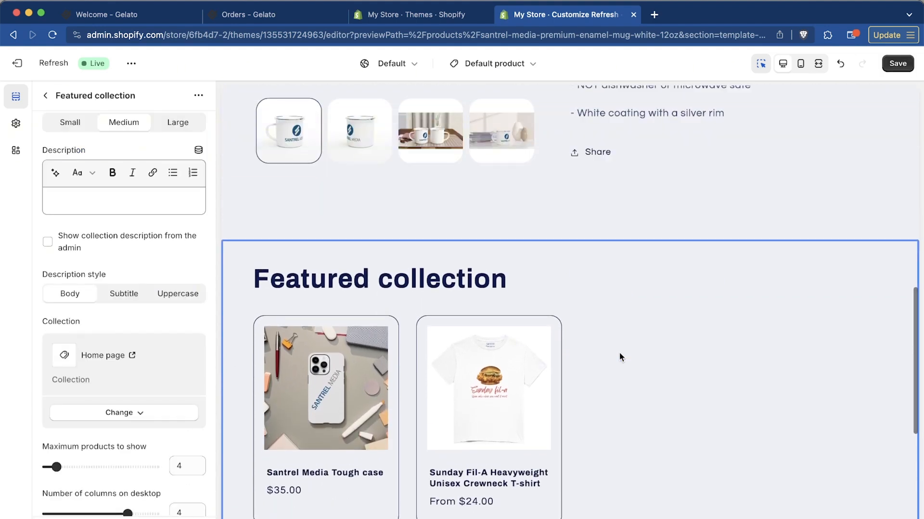
pyautogui.scroll(7, 620, 357)
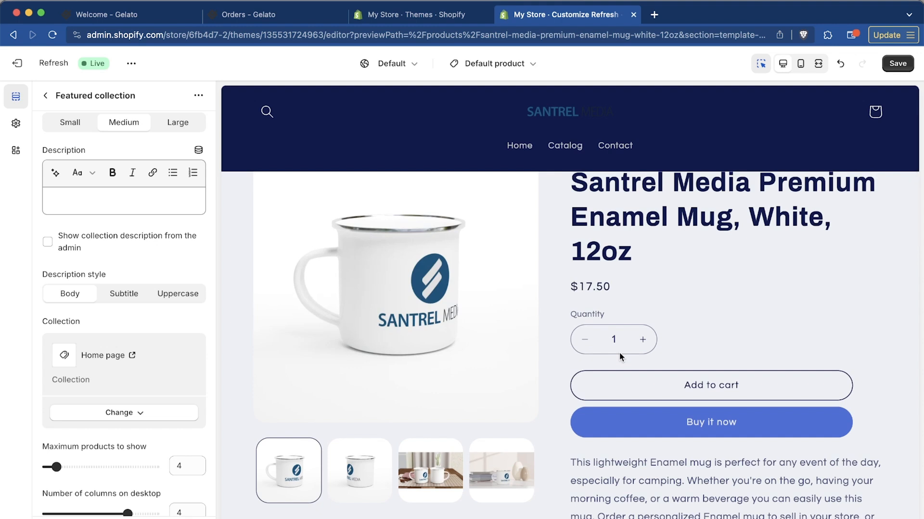
# Browse the list of store pages and templates that can be customized
pyautogui.click(494, 64)
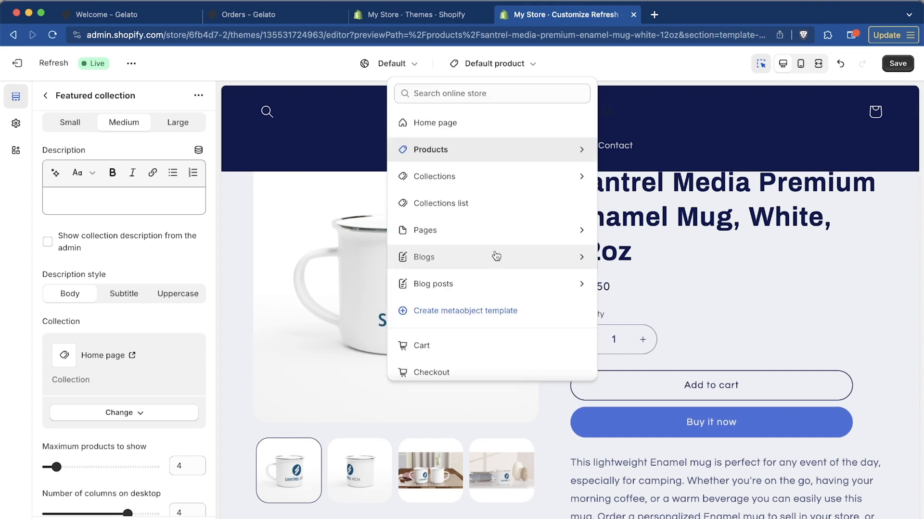
pyautogui.scroll(-2, 495, 254)
pyautogui.scroll(2, 495, 255)
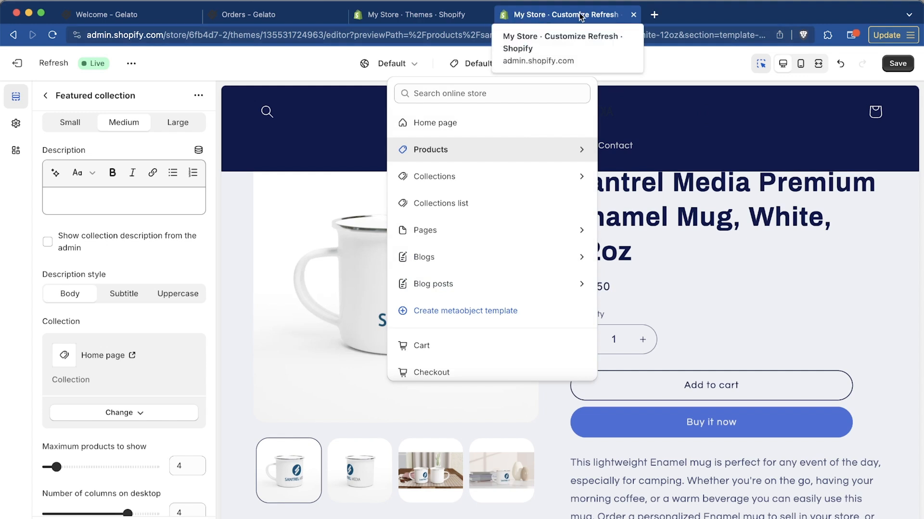
# Save the Default product template changes and exit the theme editor
pyautogui.click(897, 63)
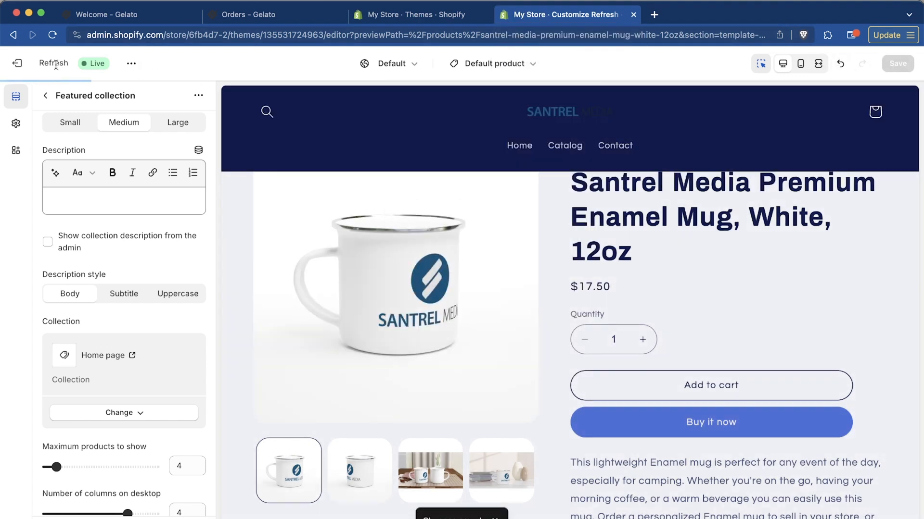
pyautogui.click(20, 64)
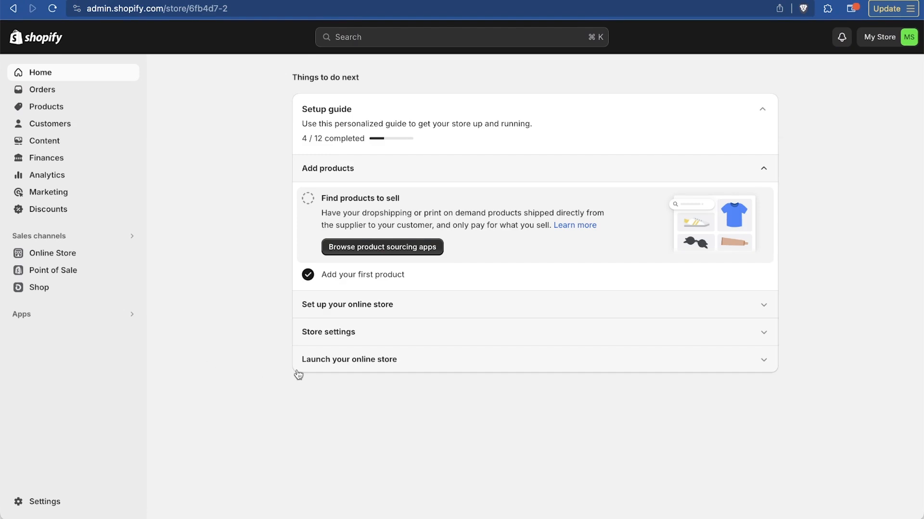
# Open the store settings and change the store name in the profile to Santrel Shop
pyautogui.click(43, 501)
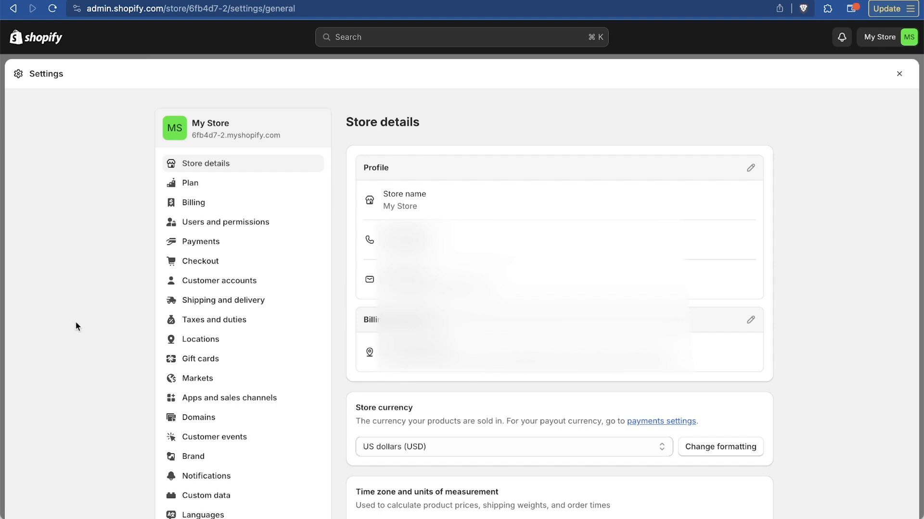
pyautogui.click(751, 168)
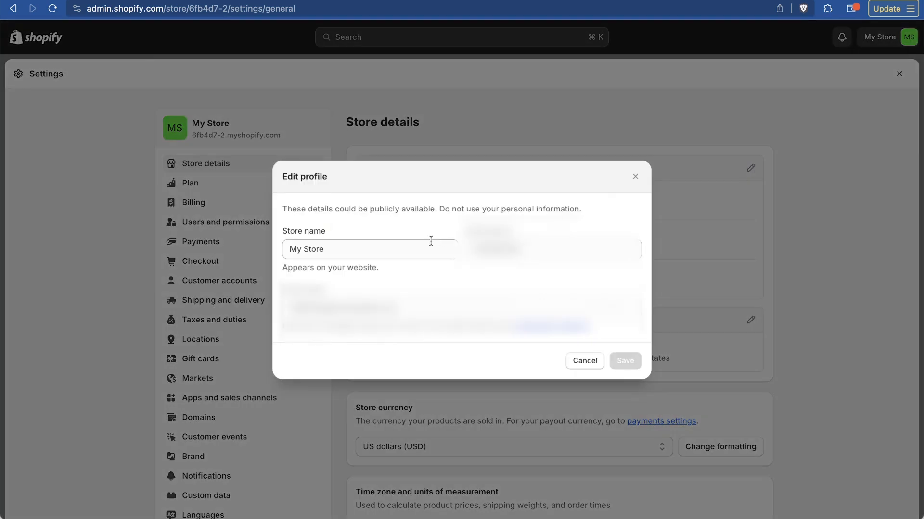
pyautogui.click(381, 251)
pyautogui.press('super+a')
pyautogui.write('Sant')
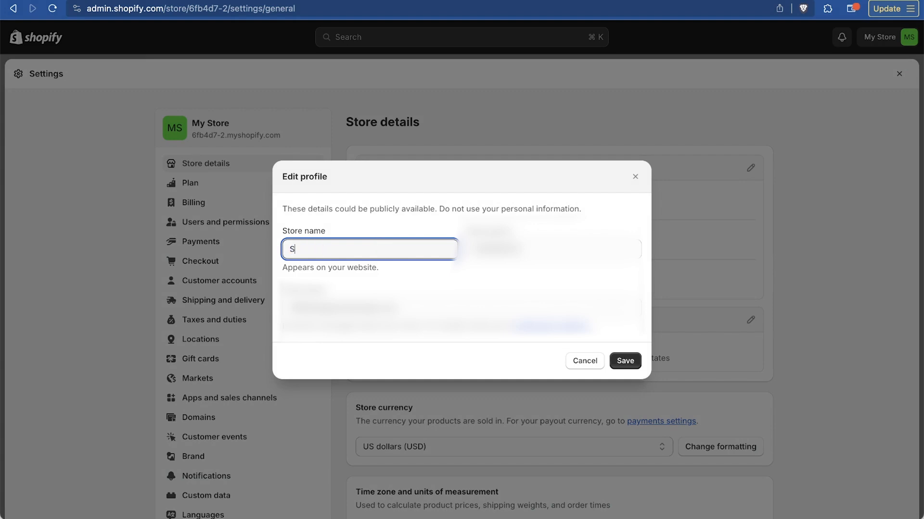
pyautogui.write('rel Shop')
pyautogui.click(628, 365)
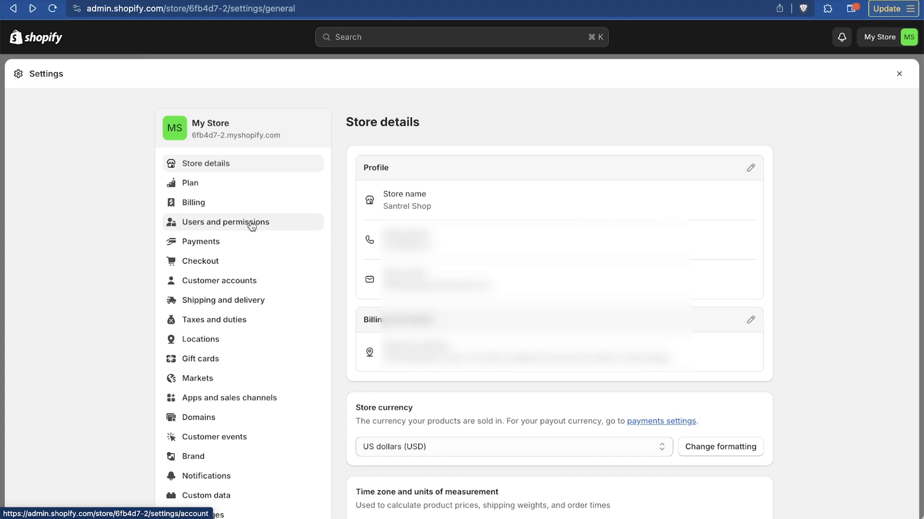
# Review the Users and permissions settings for the store owner, staff and collaborators
pyautogui.click(251, 225)
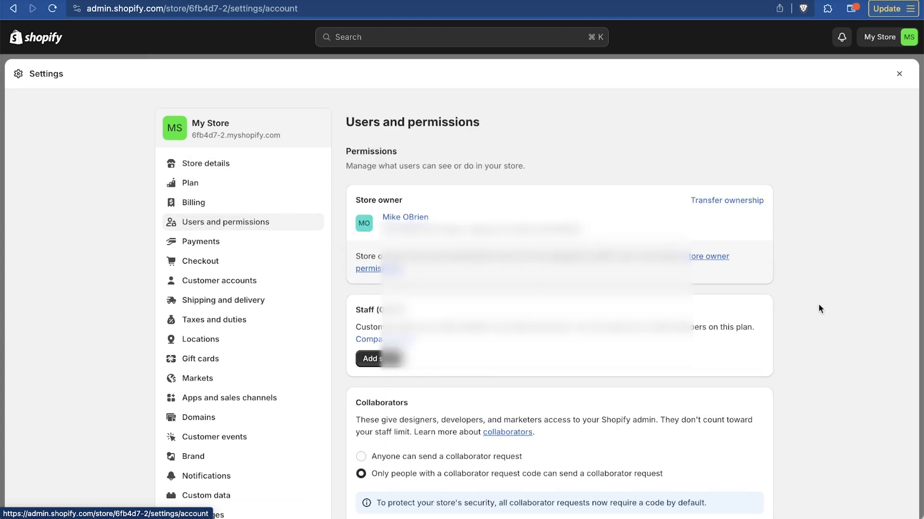
pyautogui.scroll(-3, 818, 304)
pyautogui.scroll(2, 819, 304)
pyautogui.scroll(-1, 494, 328)
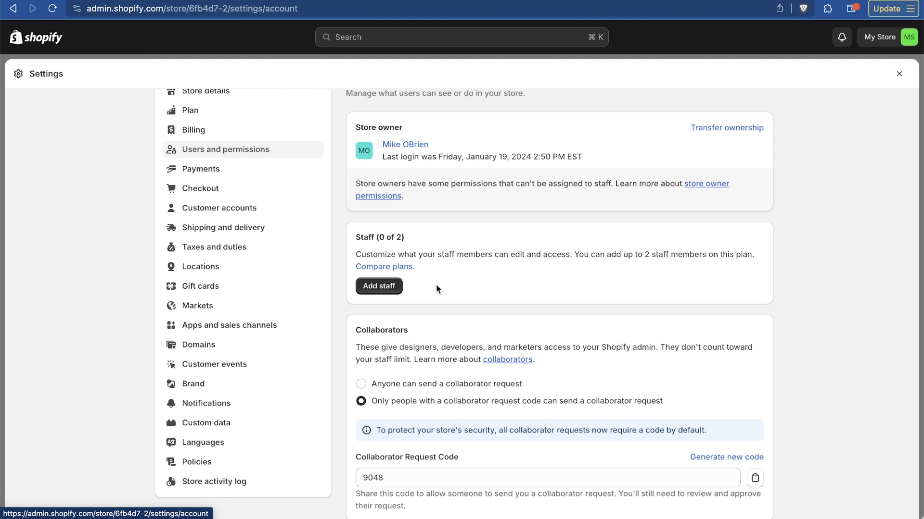
# Review the store's payment methods and start submitting the business details for the Shopify Payments account setup
pyautogui.click(250, 178)
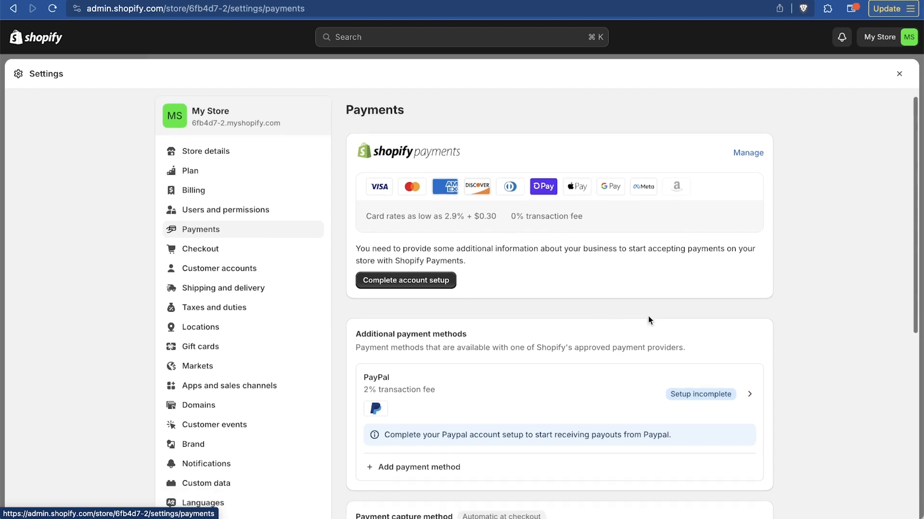
pyautogui.scroll(-5, 649, 317)
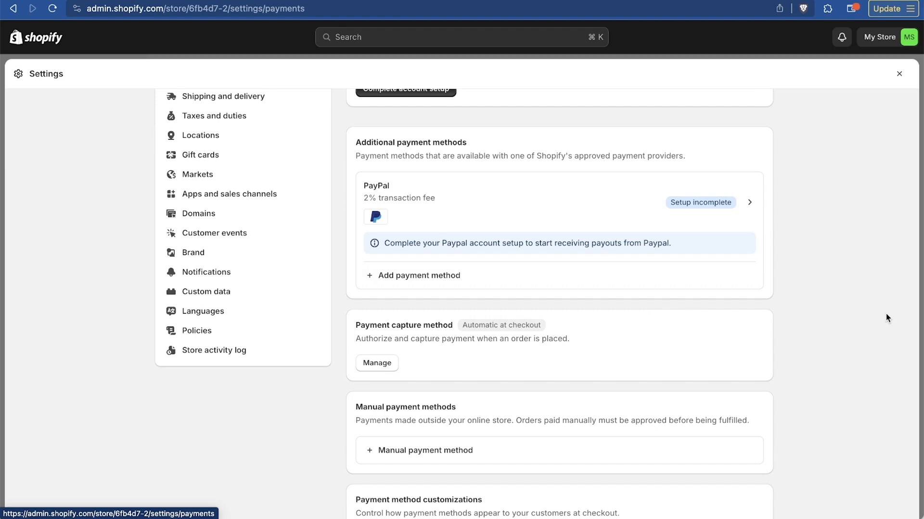
pyautogui.scroll(-3, 887, 317)
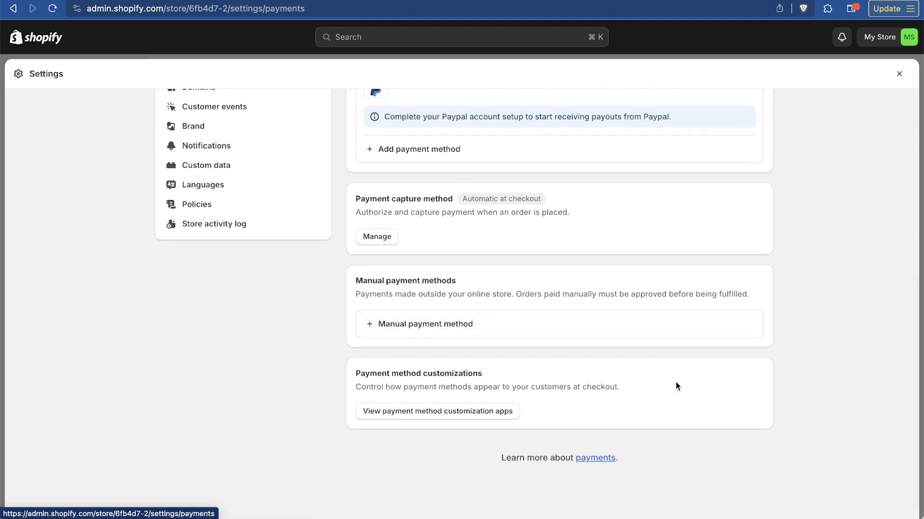
pyautogui.scroll(7, 675, 386)
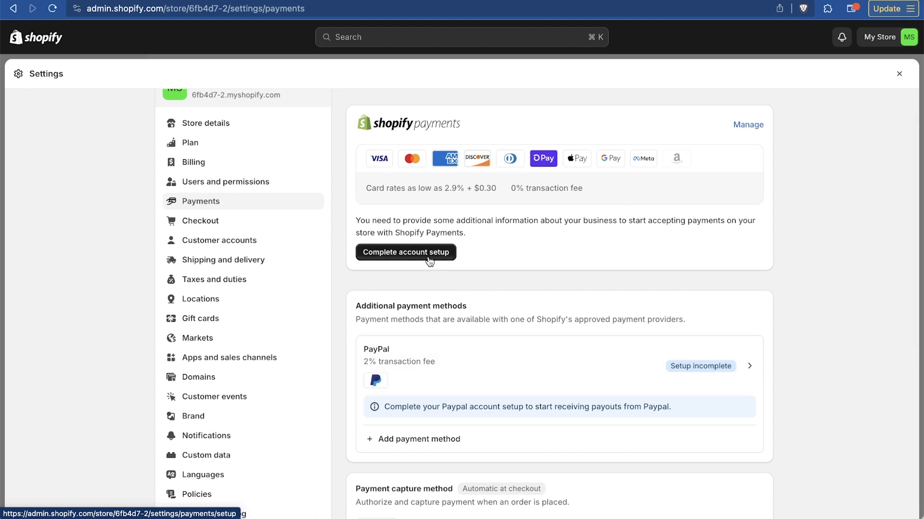
pyautogui.scroll(2, 429, 257)
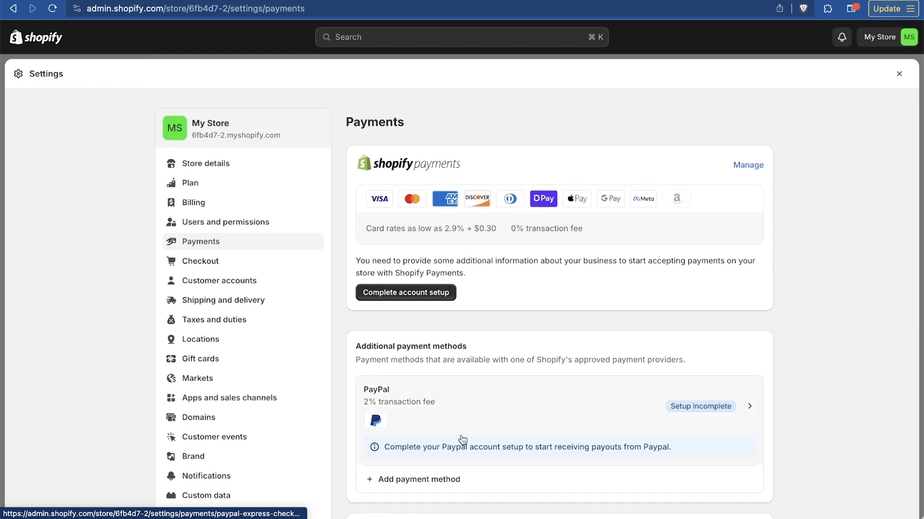
pyautogui.click(377, 295)
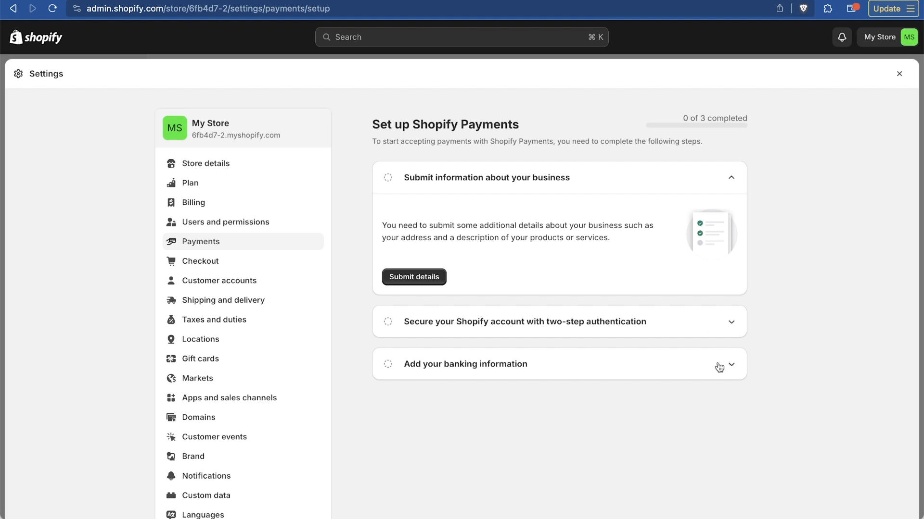
pyautogui.click(434, 277)
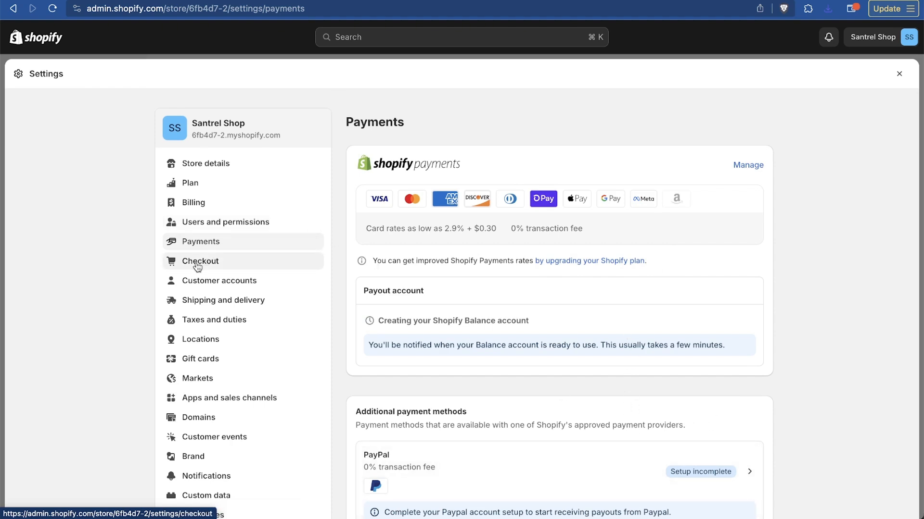
# Set the customer contact method in the Checkout settings to Email
pyautogui.click(197, 266)
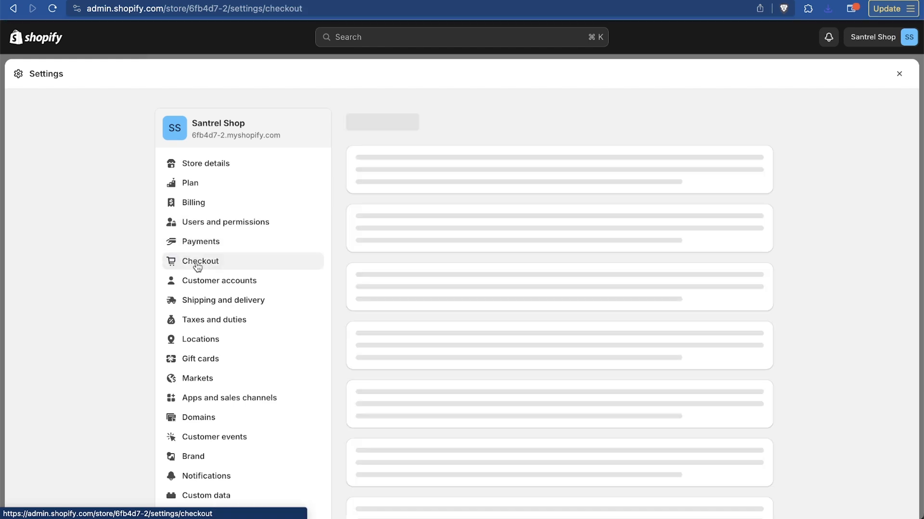
pyautogui.scroll(-10, 643, 287)
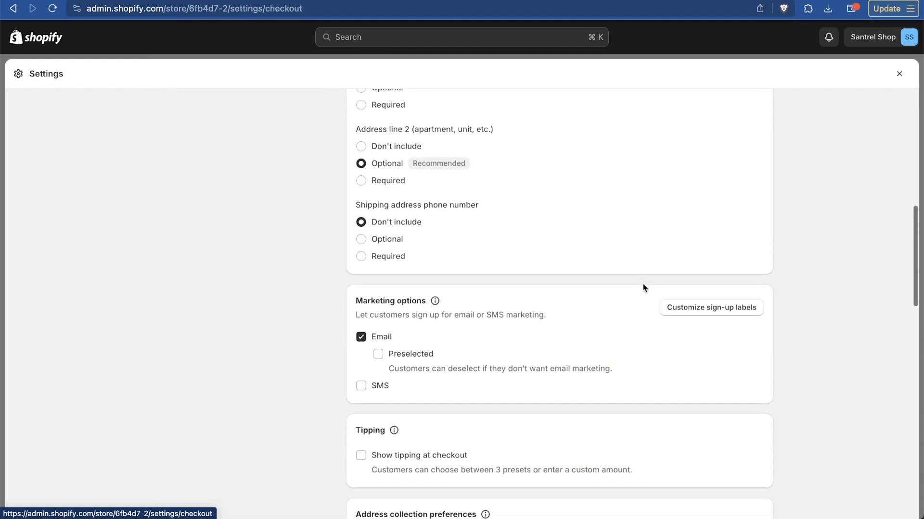
pyautogui.scroll(10, 643, 287)
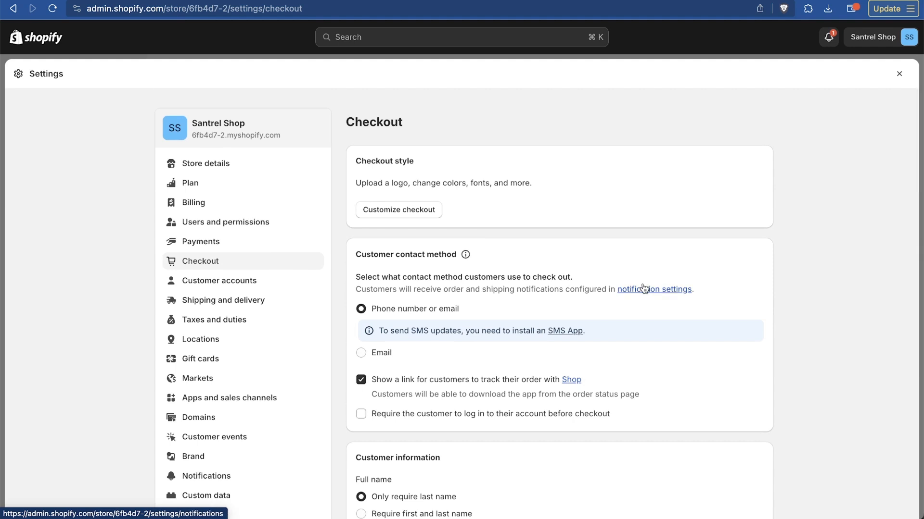
pyautogui.scroll(-3, 644, 287)
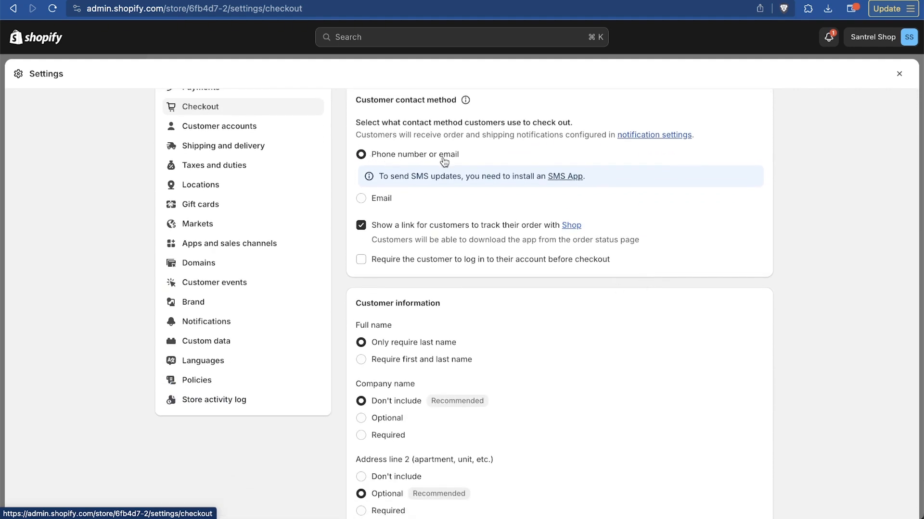
pyautogui.click(377, 204)
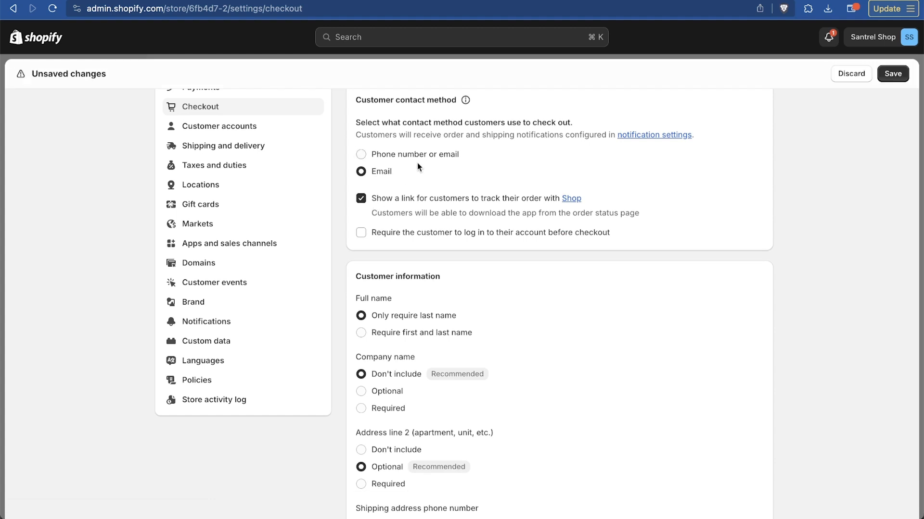
# Review the remaining checkout options from customer information down to checkout rules, with Company name set to Don't include
pyautogui.scroll(-3, 597, 244)
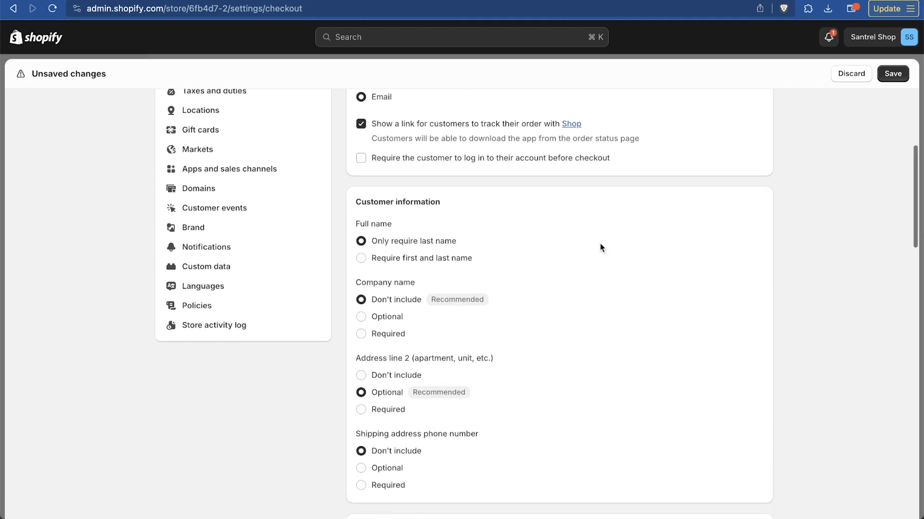
pyautogui.scroll(-4, 599, 243)
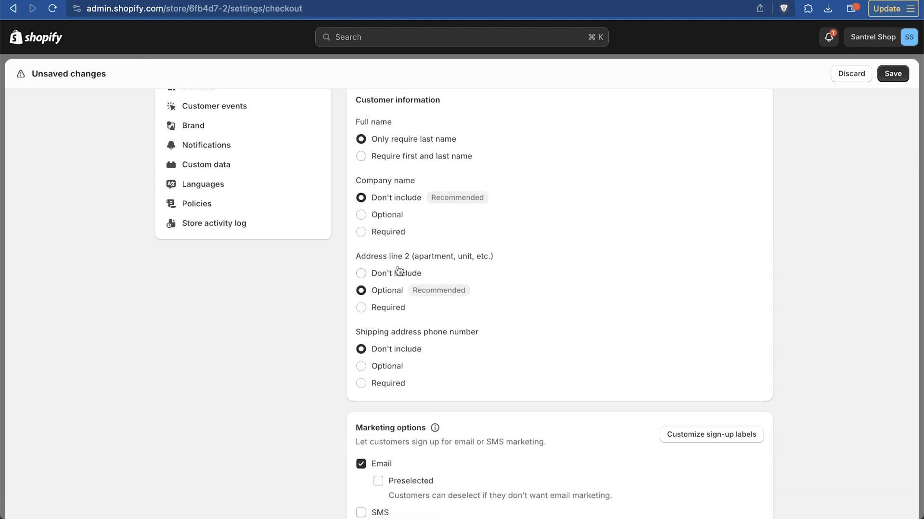
pyautogui.click(388, 216)
pyautogui.click(391, 202)
pyautogui.scroll(-3, 587, 266)
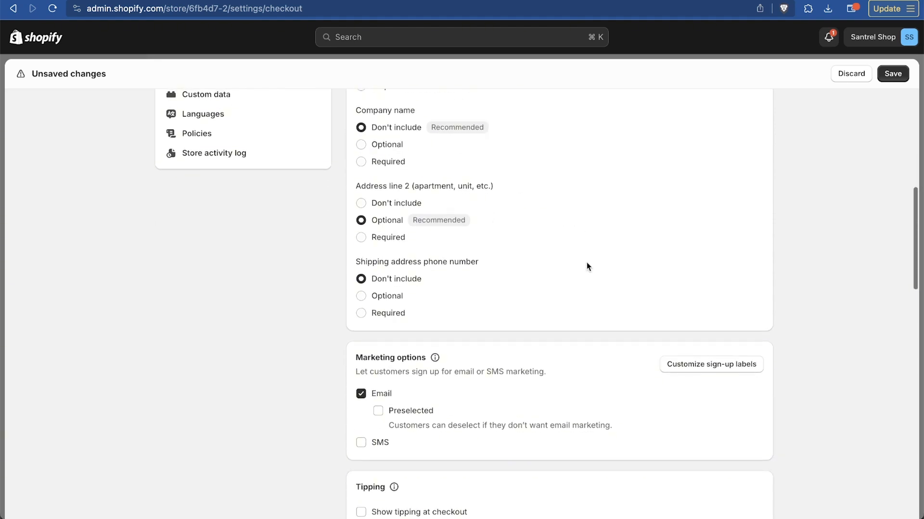
pyautogui.scroll(-20, 586, 266)
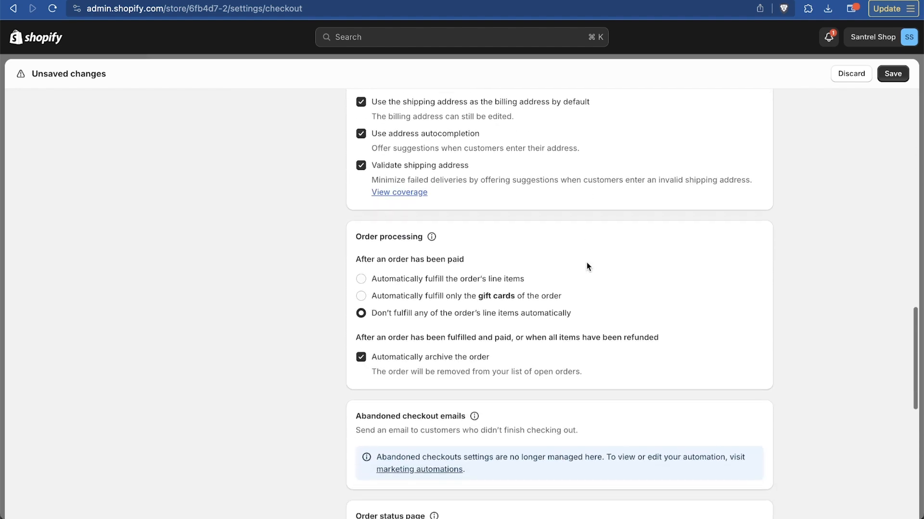
pyautogui.scroll(-5, 587, 264)
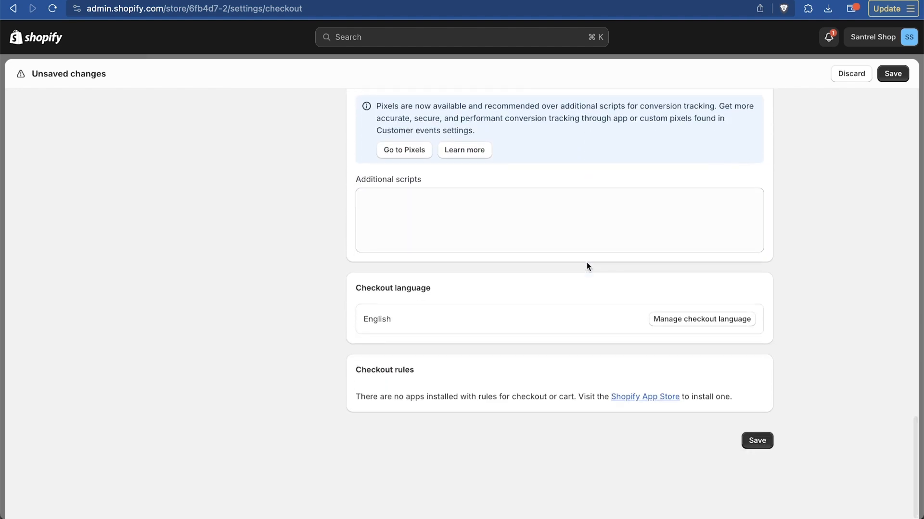
pyautogui.scroll(20, 587, 264)
# Check the payout account in the Payments settings and review the Customer accounts login, branding and self-serve returns options
pyautogui.click(255, 248)
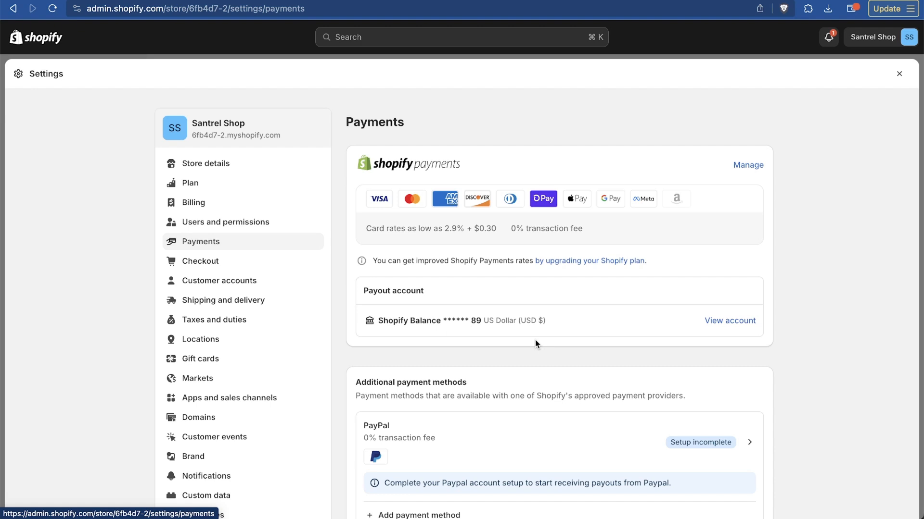
pyautogui.click(235, 276)
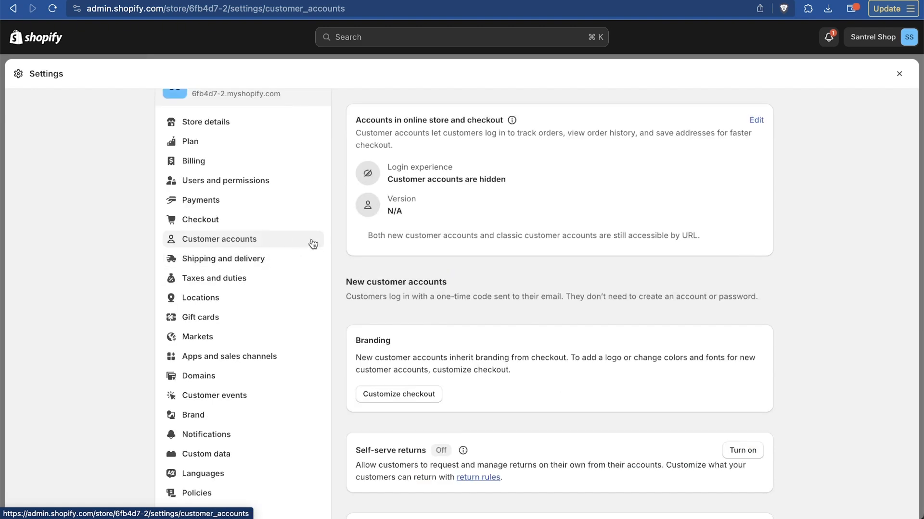
pyautogui.scroll(2, 806, 256)
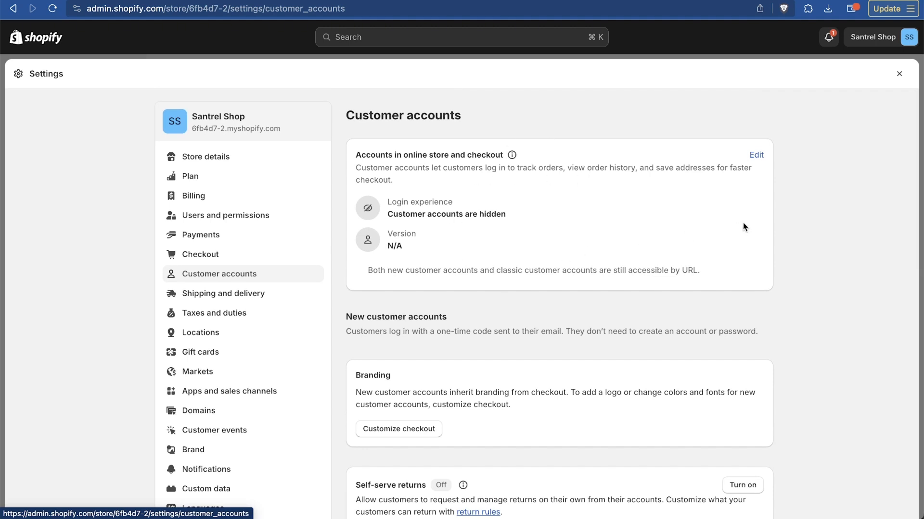
pyautogui.scroll(-3, 853, 292)
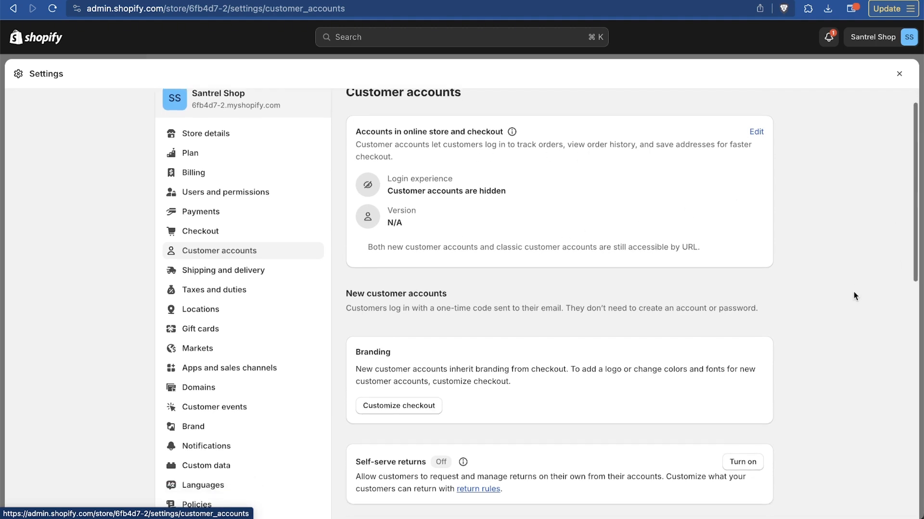
pyautogui.scroll(2, 853, 293)
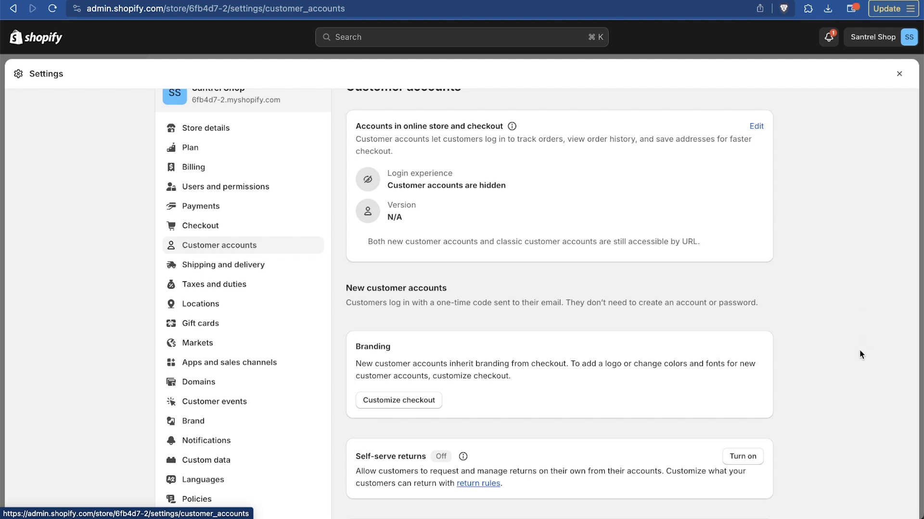
pyautogui.scroll(-5, 860, 354)
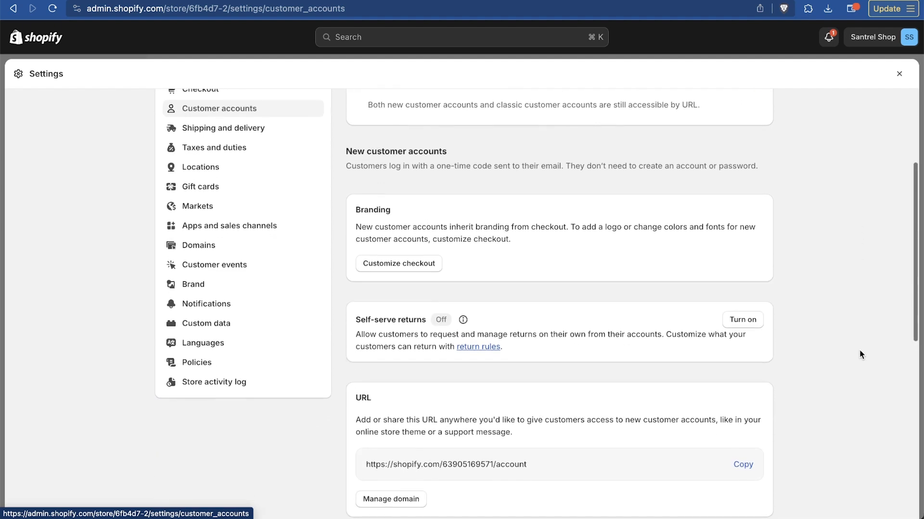
pyautogui.scroll(1, 860, 353)
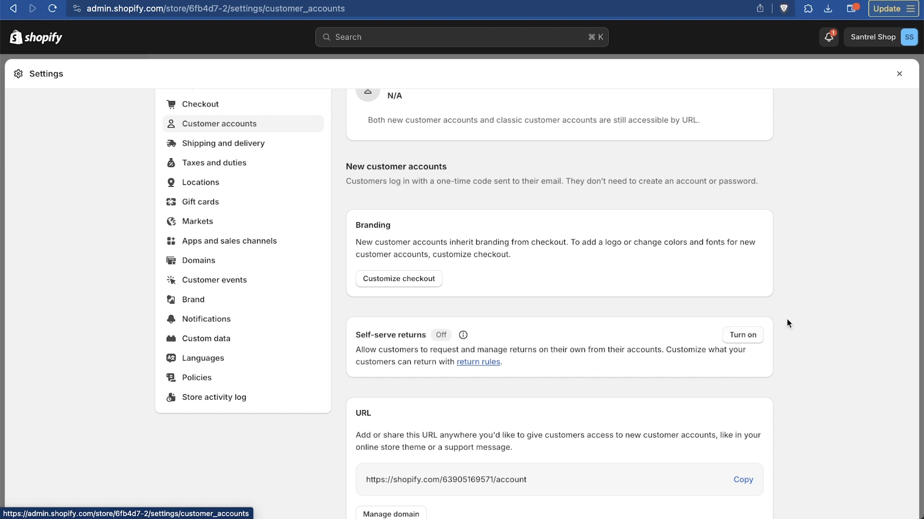
pyautogui.scroll(-3, 787, 319)
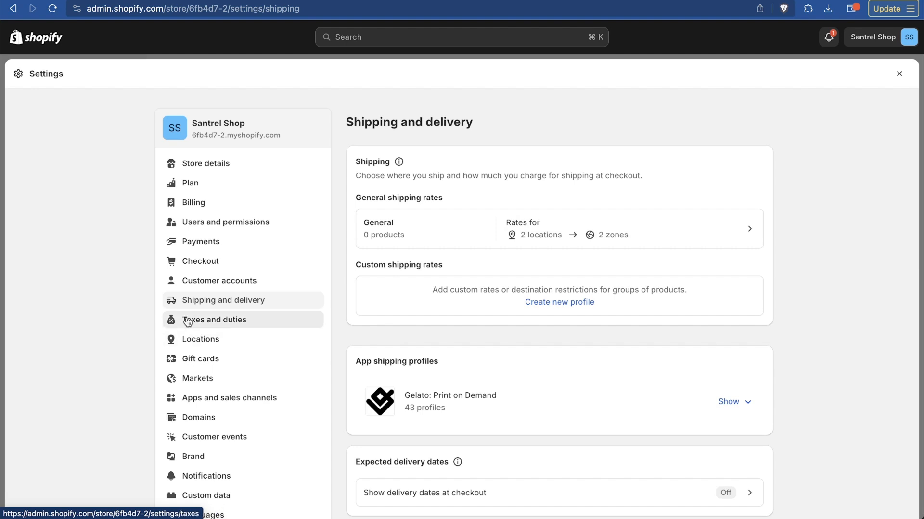
# Review the Taxes and duties settings, including sales tax collection by country, import duties and how tax is charged
pyautogui.click(243, 328)
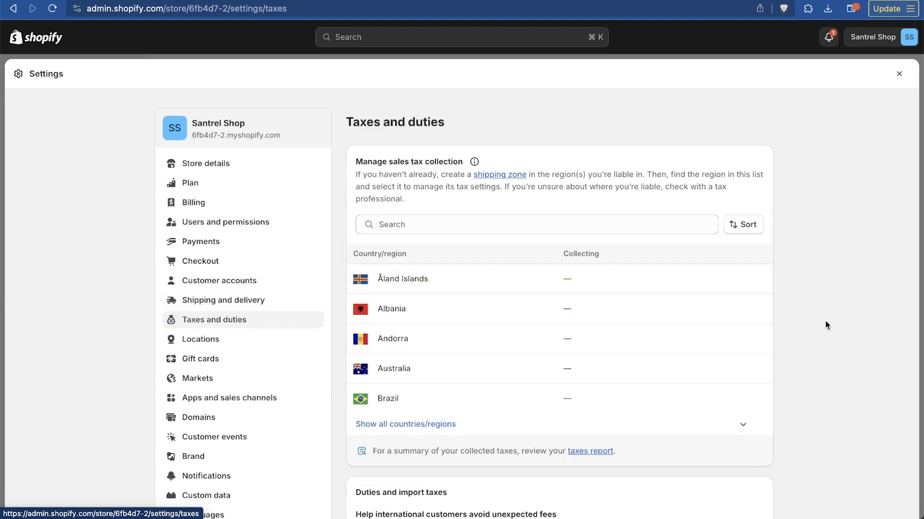
pyautogui.scroll(-4, 825, 321)
pyautogui.scroll(1, 825, 322)
pyautogui.scroll(-6, 825, 321)
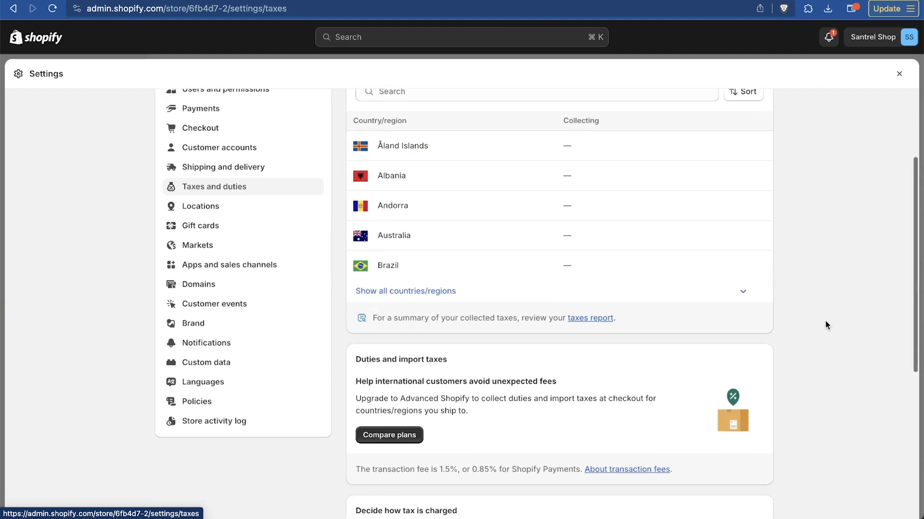
pyautogui.scroll(-2, 825, 322)
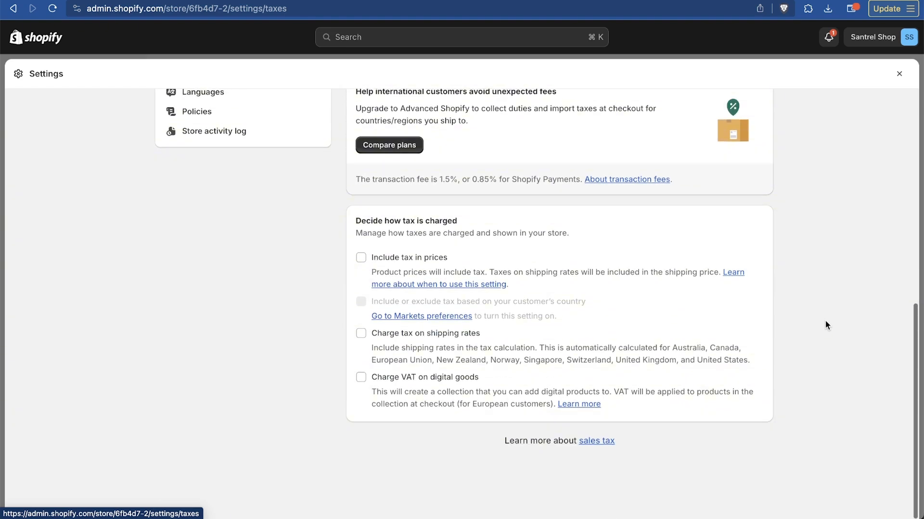
pyautogui.scroll(6, 825, 322)
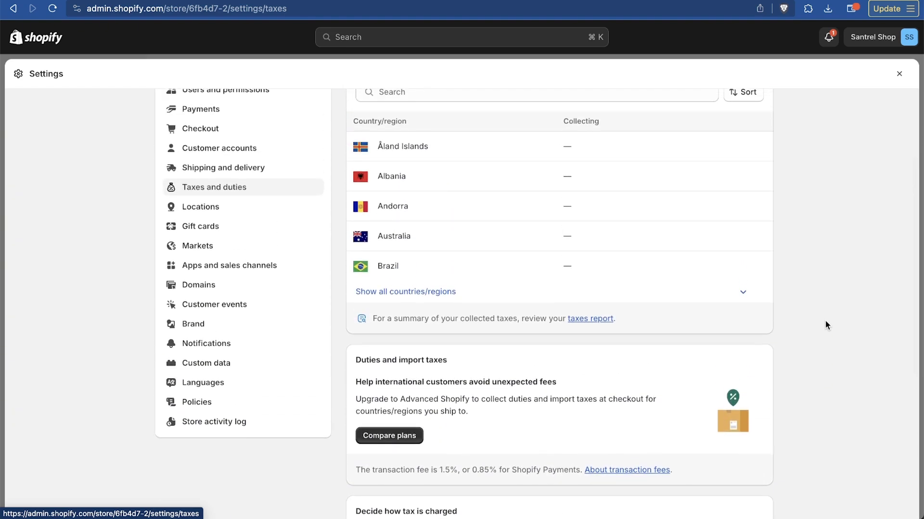
pyautogui.scroll(3, 824, 321)
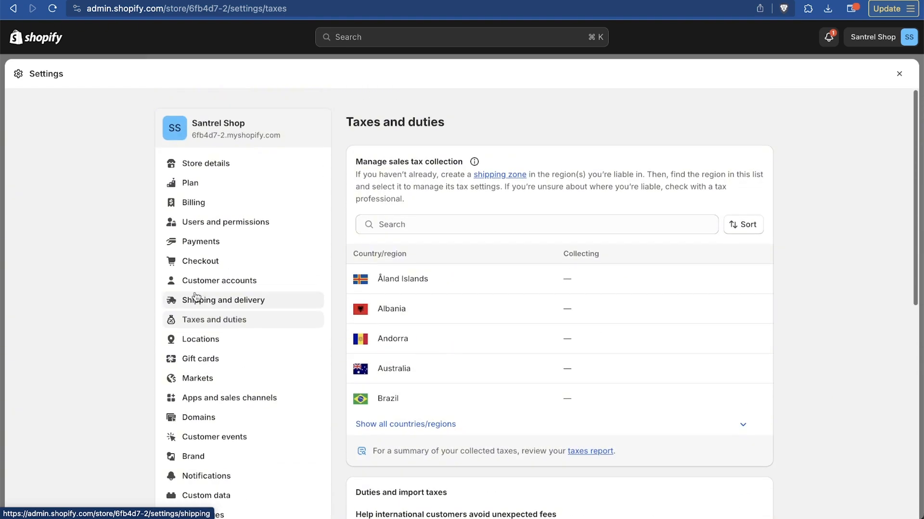